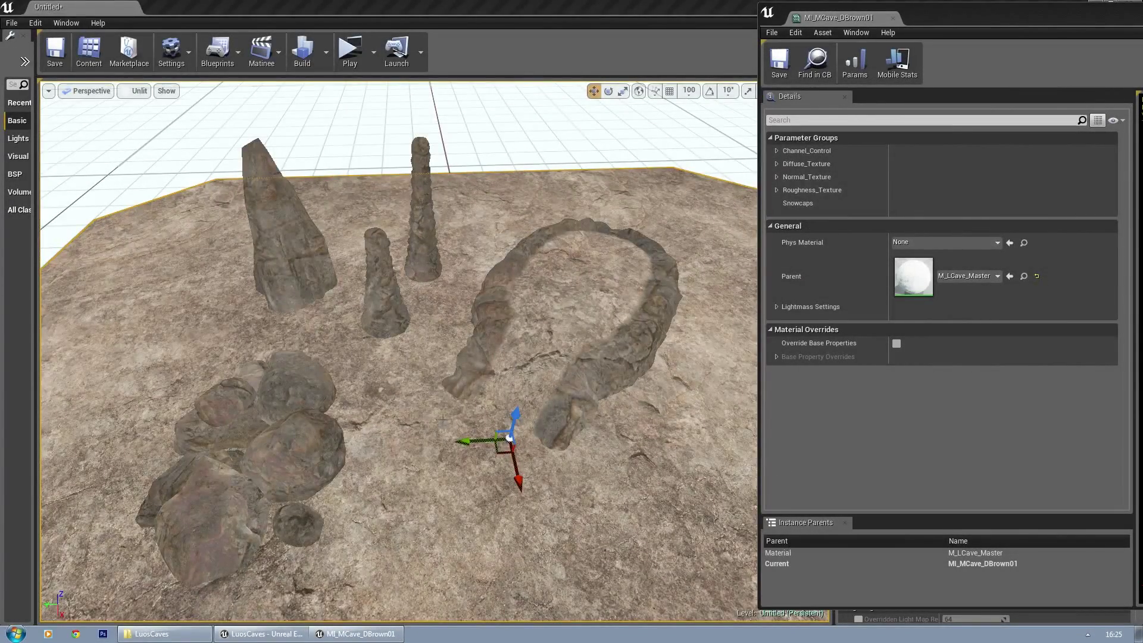
Step: Select the arch-shaped rock mesh and move it slightly farther back on the ground plane
{"action": "right_click_drag", "start_coordinate": [448, 431], "coordinate": [448, 431]}
{"action": "left_click", "coordinate": [584, 384]}
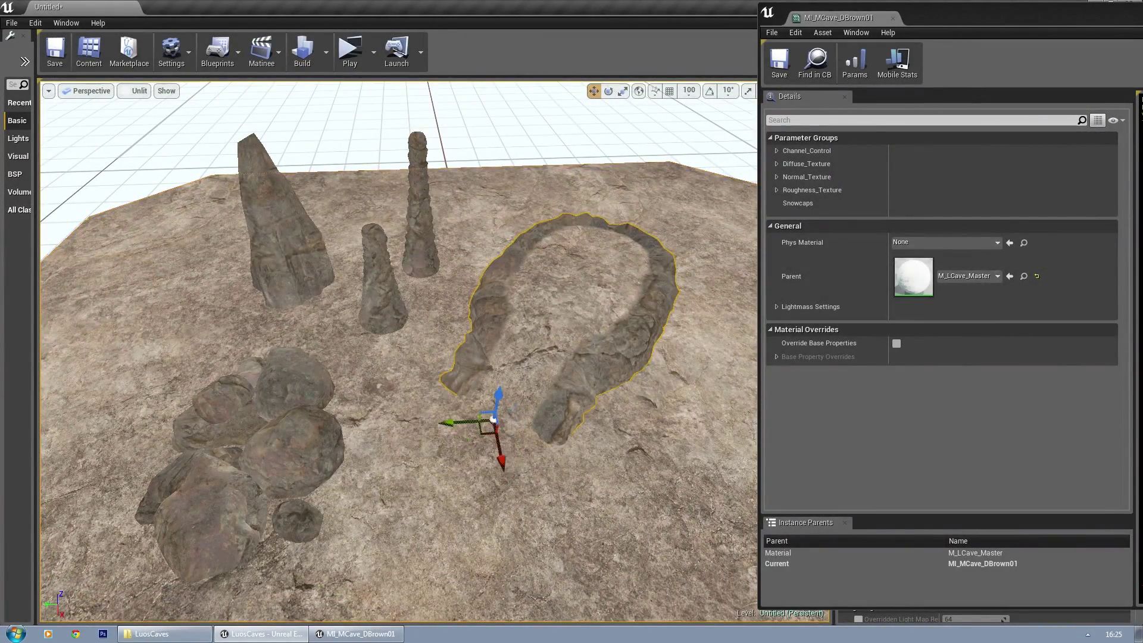
{"action": "left_click_drag", "start_coordinate": [481, 433], "coordinate": [503, 395]}
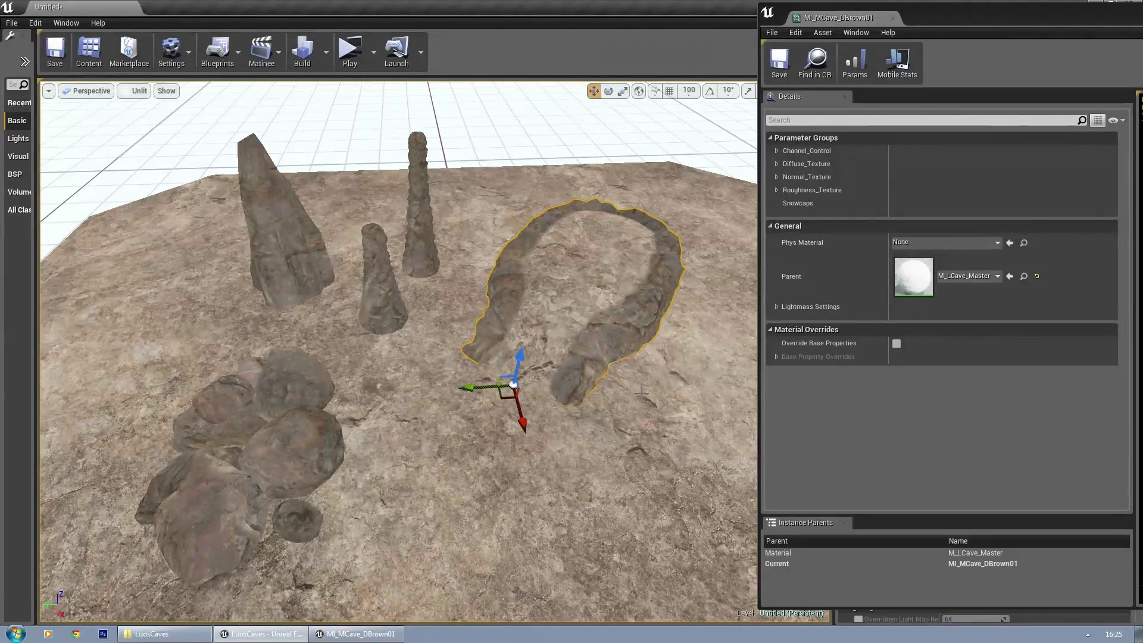
Step: Enable the Texture Scale Multiplier override in the Channel_Control group and test the values 2 and 100
{"action": "right_click_drag", "start_coordinate": [475, 262], "coordinate": [420, 235]}
{"action": "left_click", "coordinate": [777, 151]}
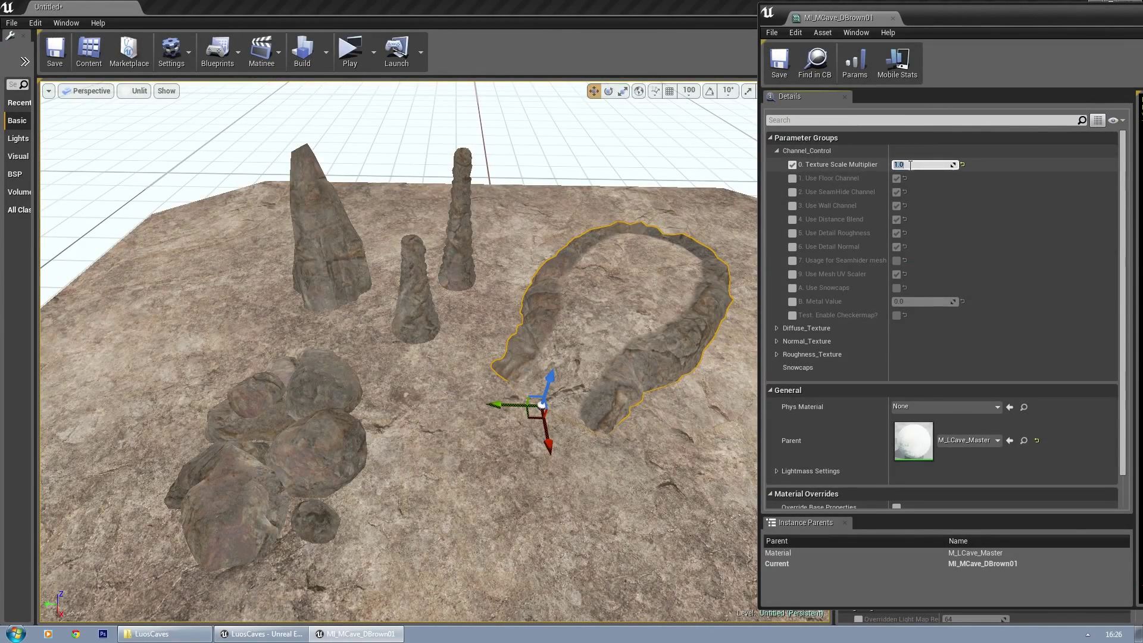
{"action": "type", "text": "2"}
{"action": "key", "text": "Return"}
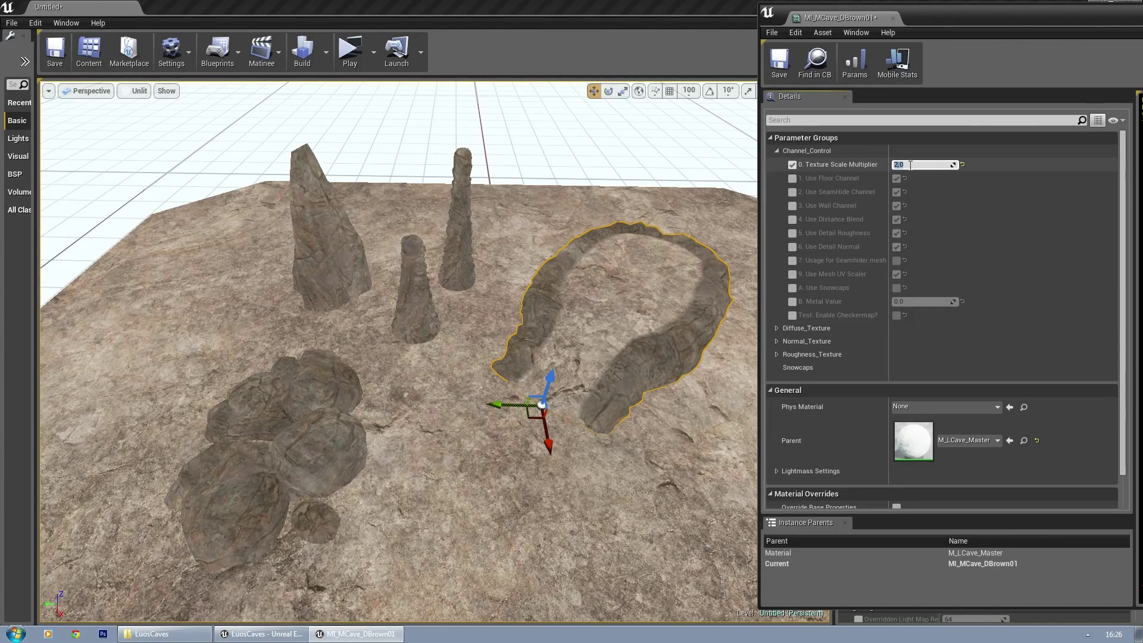
{"action": "type", "text": "100"}
{"action": "key", "text": "Return"}
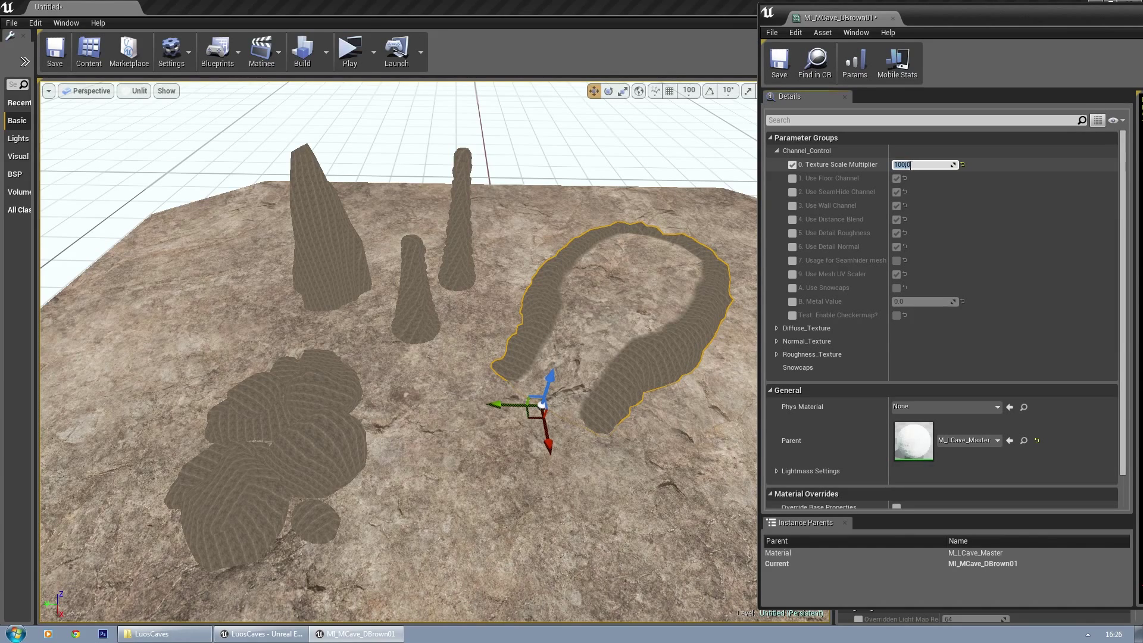
Step: Test Texture Scale Multiplier values of 0.5, 0.25 and 3, and set it back to 1
{"action": "type", "text": "0.5"}
{"action": "key", "text": "Return"}
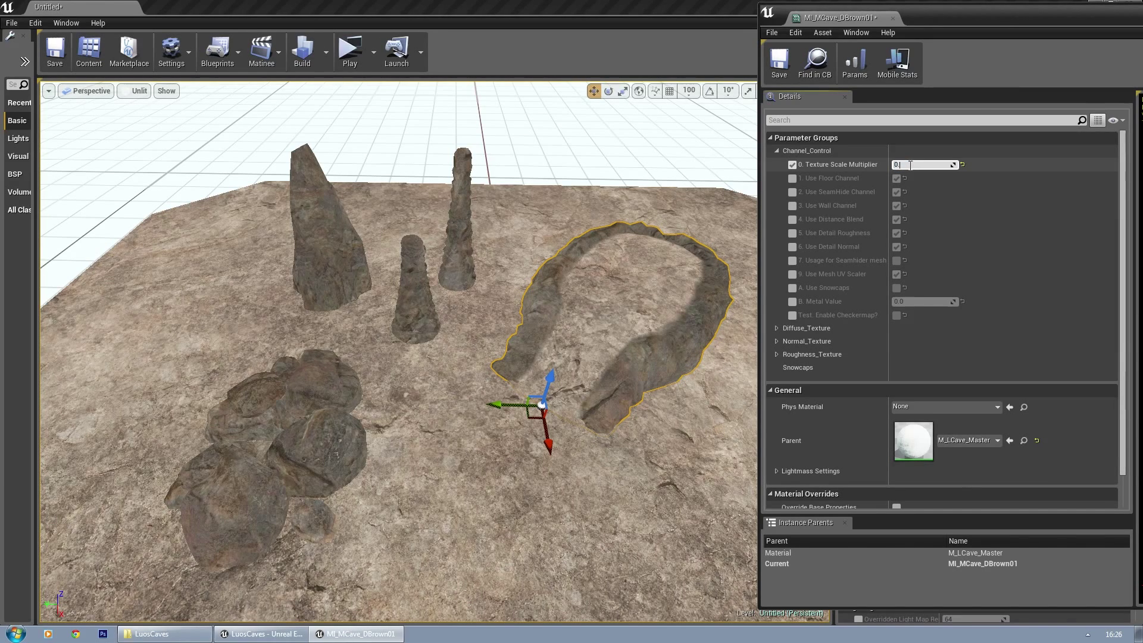
{"action": "type", "text": "0.25"}
{"action": "key", "text": "Return"}
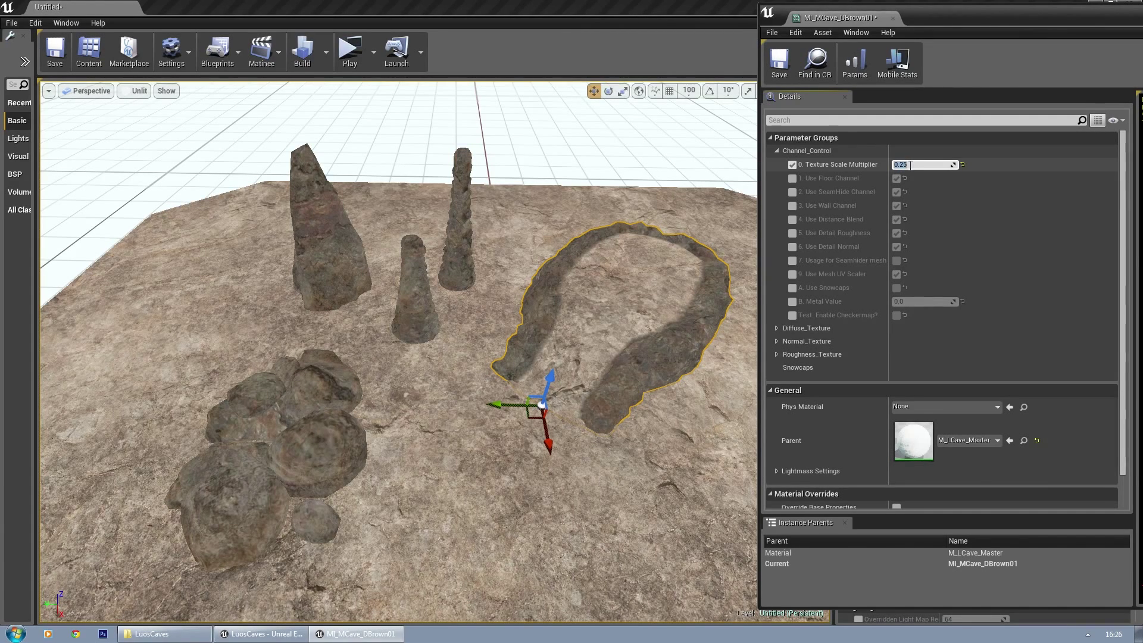
{"action": "type", "text": "3"}
{"action": "key", "text": "Return"}
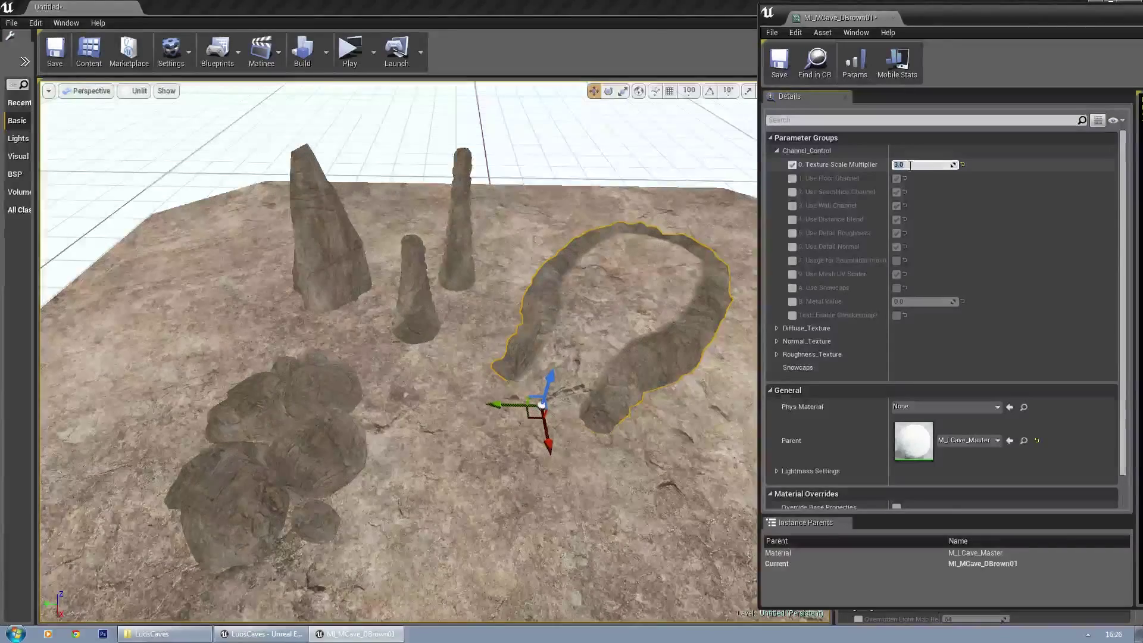
{"action": "type", "text": "1"}
{"action": "key", "text": "Return"}
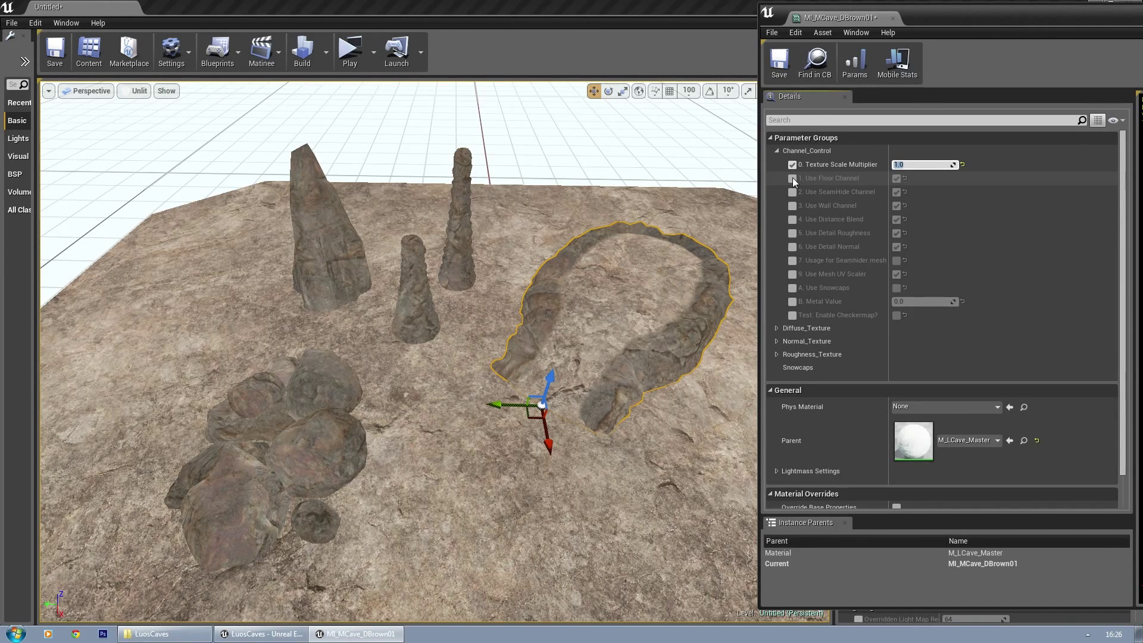
Step: Override Use Floor Channel, switch it off to inspect its effect, turn it back on and remove the override
{"action": "left_click", "coordinate": [792, 178]}
{"action": "left_click", "coordinate": [897, 178]}
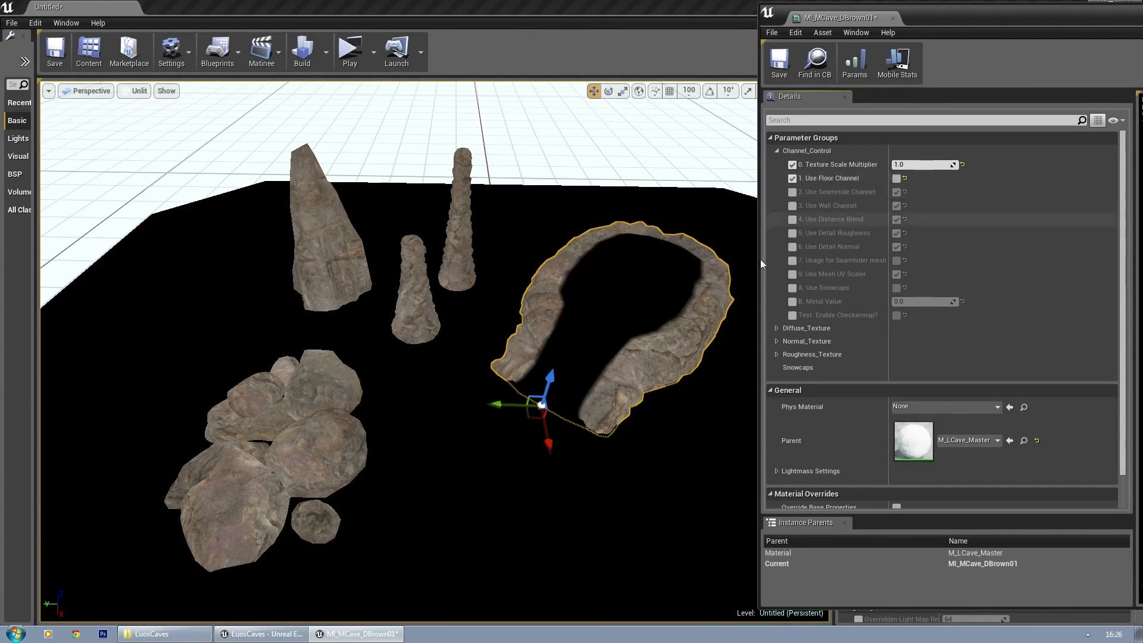
{"action": "mouse_move", "coordinate": [524, 399]}
{"action": "right_mouse_down"}
{"action": "mouse_move", "coordinate": [523, 345]}
{"action": "mouse_move", "coordinate": [525, 408]}
{"action": "right_mouse_up"}
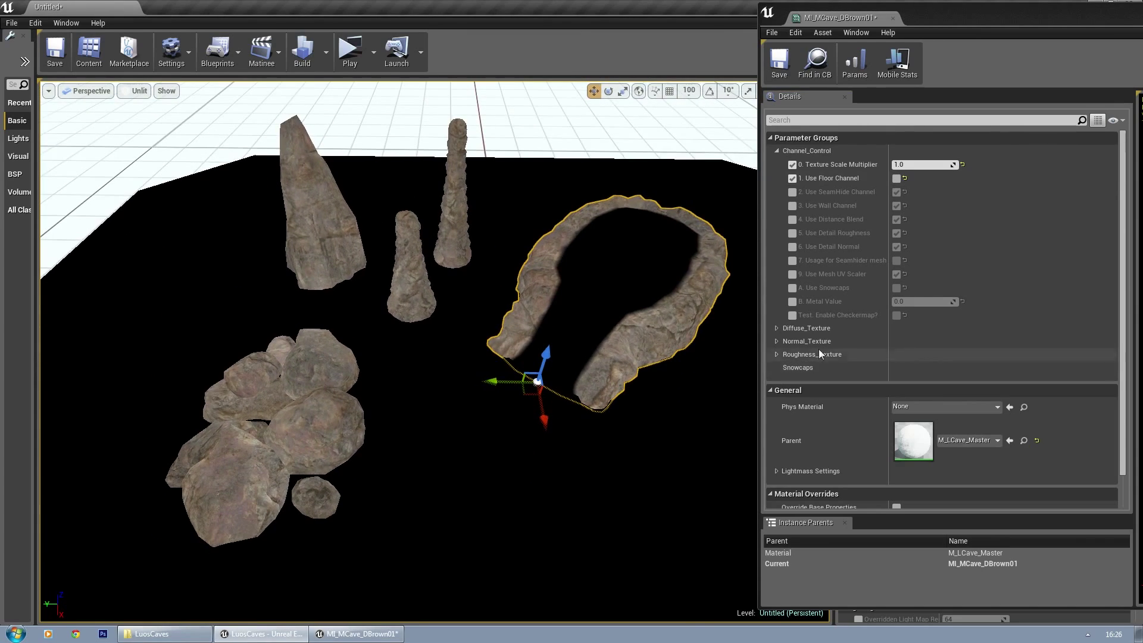
{"action": "left_click", "coordinate": [896, 179]}
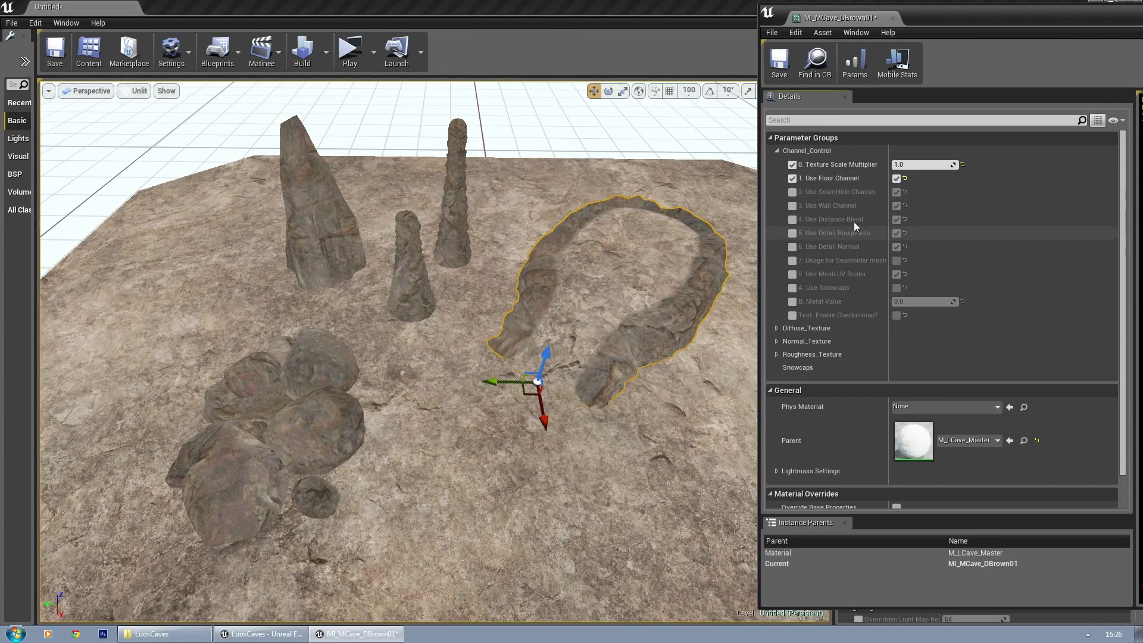
{"action": "left_click", "coordinate": [792, 179]}
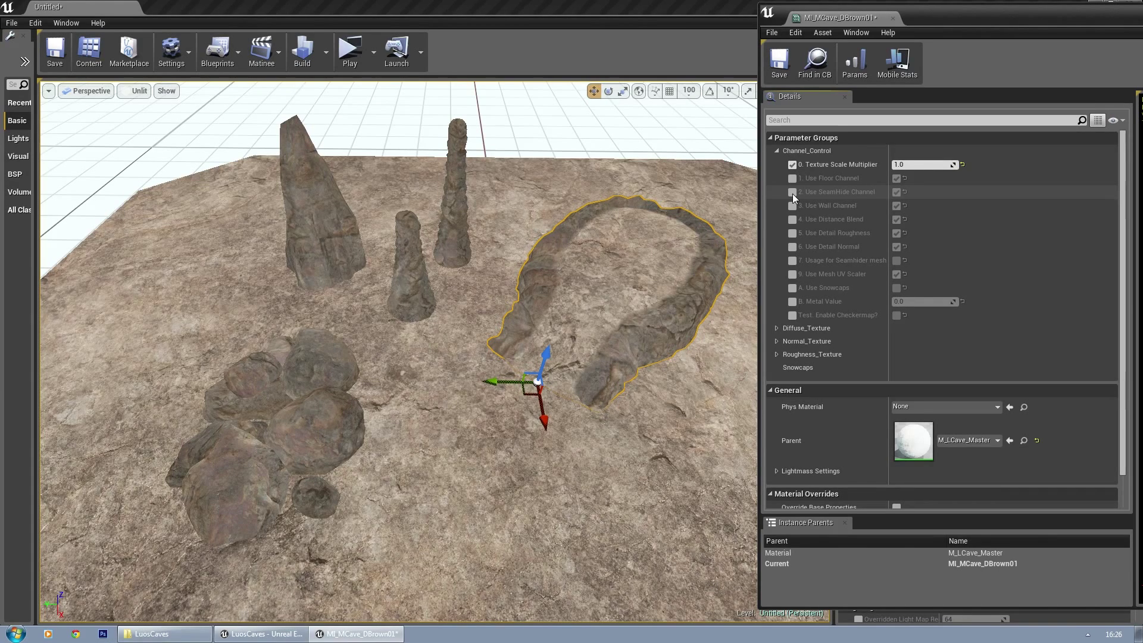
Step: Override Use SeamHide Channel, switch it off to inspect the rocks, turn it back on and remove the override
{"action": "left_click", "coordinate": [792, 193]}
{"action": "left_click", "coordinate": [896, 193]}
{"action": "right_click_drag", "start_coordinate": [673, 262], "coordinate": [631, 223]}
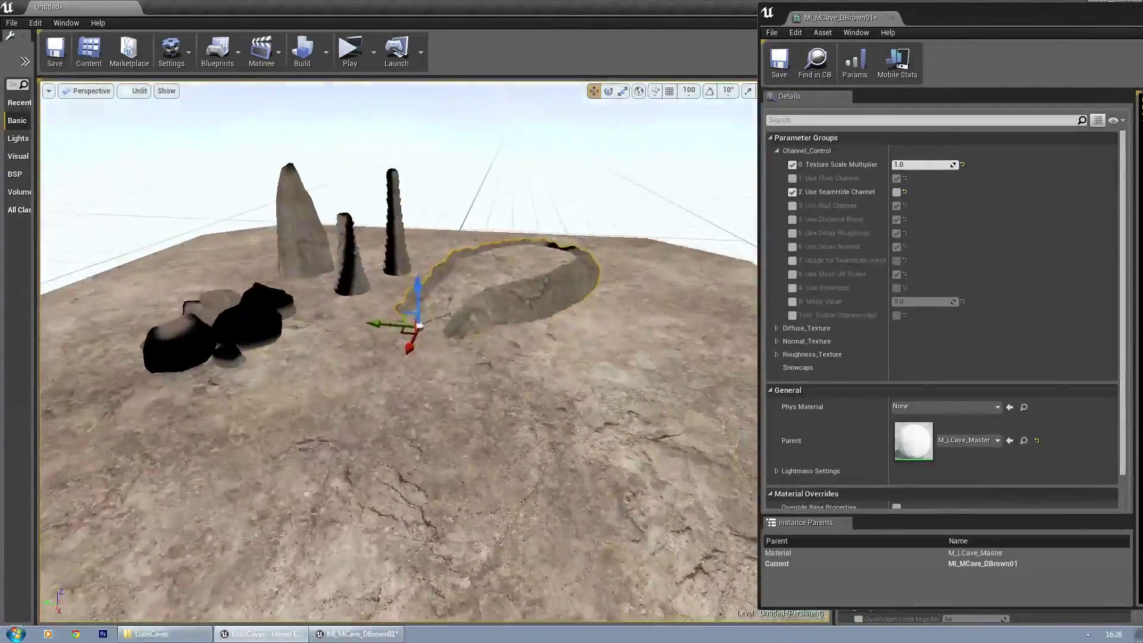
{"action": "right_click_drag", "start_coordinate": [393, 327], "coordinate": [417, 327]}
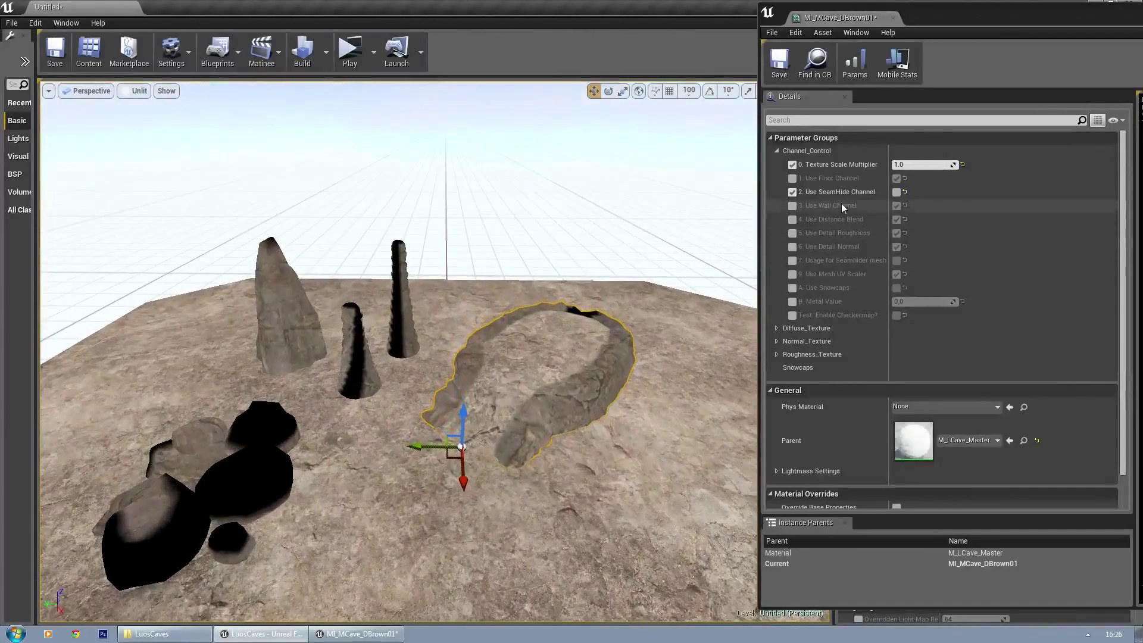
{"action": "left_click", "coordinate": [896, 192]}
{"action": "right_click_drag", "start_coordinate": [667, 310], "coordinate": [667, 345]}
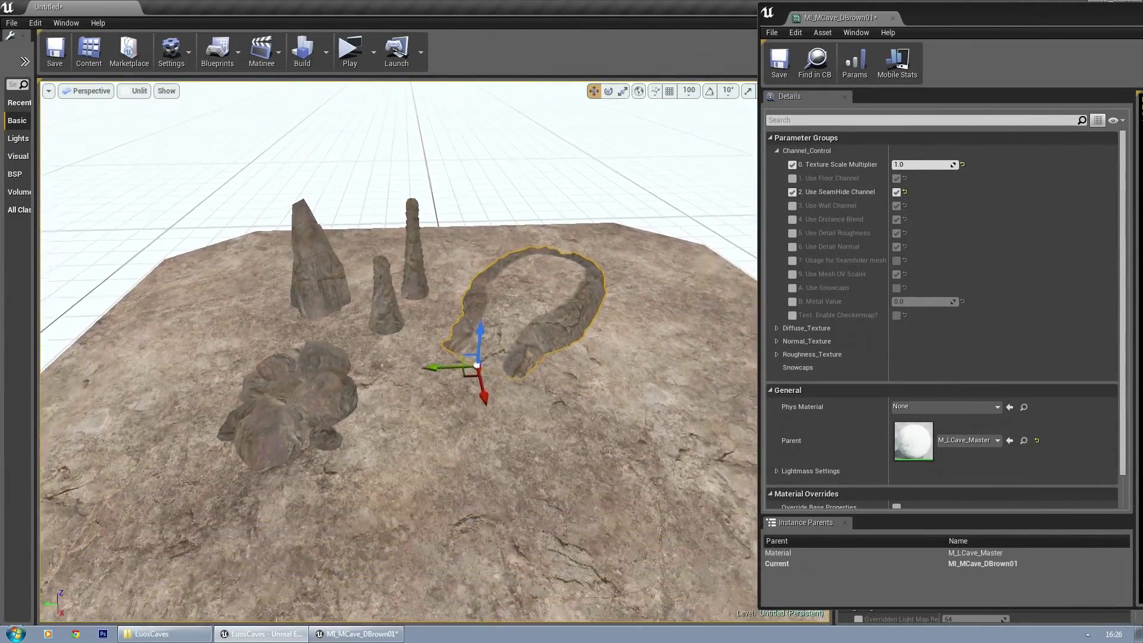
{"action": "right_click_drag", "start_coordinate": [453, 326], "coordinate": [476, 327]}
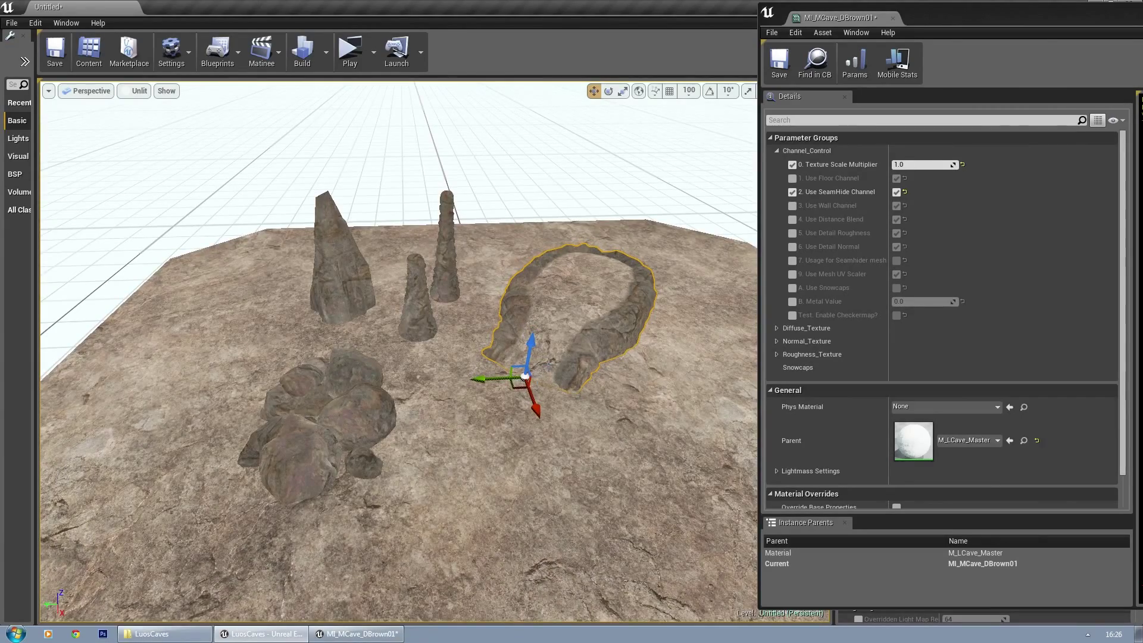
{"action": "right_click_drag", "start_coordinate": [549, 365], "coordinate": [594, 354]}
{"action": "left_click", "coordinate": [792, 192]}
Step: Override Use Wall Channel, switch it off to inspect the rock sides, turn it back on and remove the override
{"action": "left_click", "coordinate": [792, 206]}
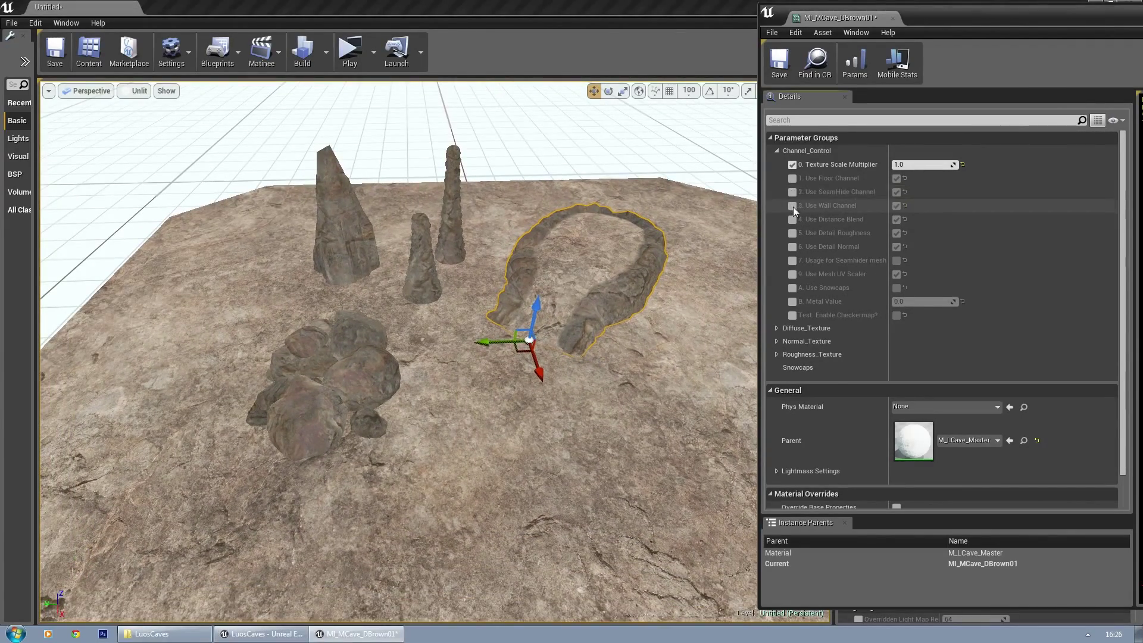
{"action": "left_click", "coordinate": [897, 206]}
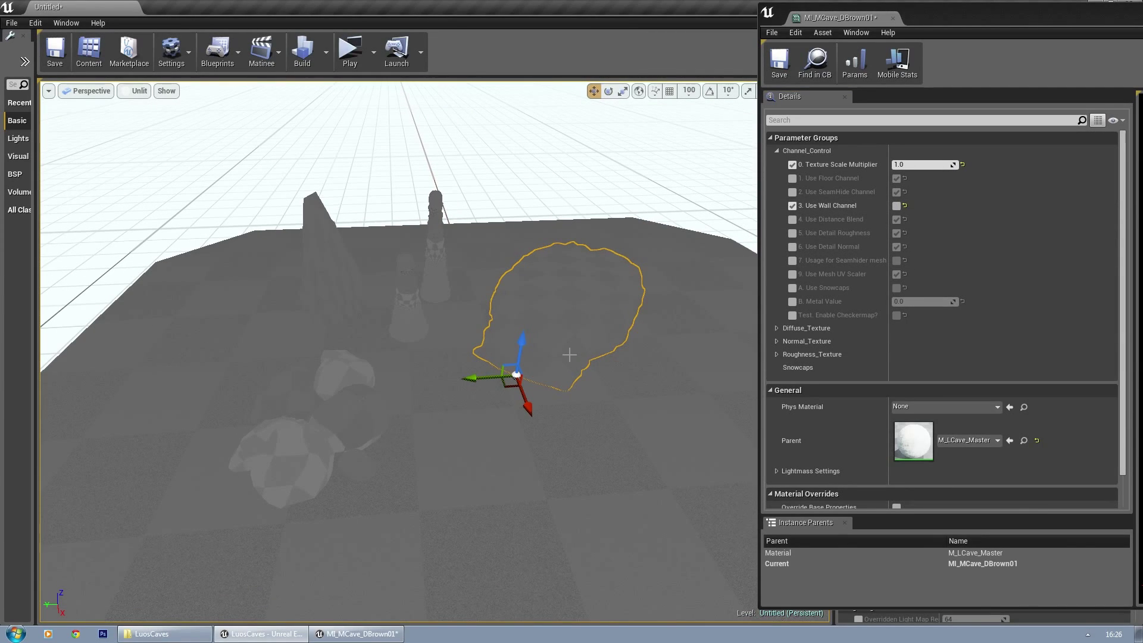
{"action": "mouse_move", "coordinate": [570, 355]}
{"action": "right_mouse_down"}
{"action": "mouse_move", "coordinate": [560, 343]}
{"action": "mouse_move", "coordinate": [566, 357]}
{"action": "right_mouse_up"}
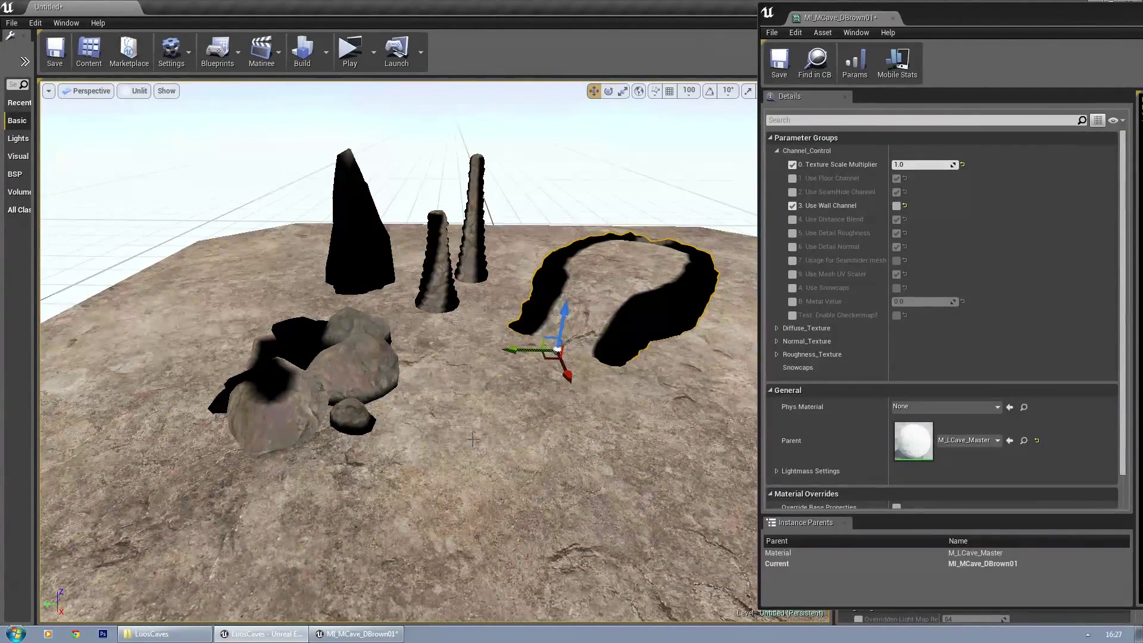
{"action": "left_click", "coordinate": [897, 206]}
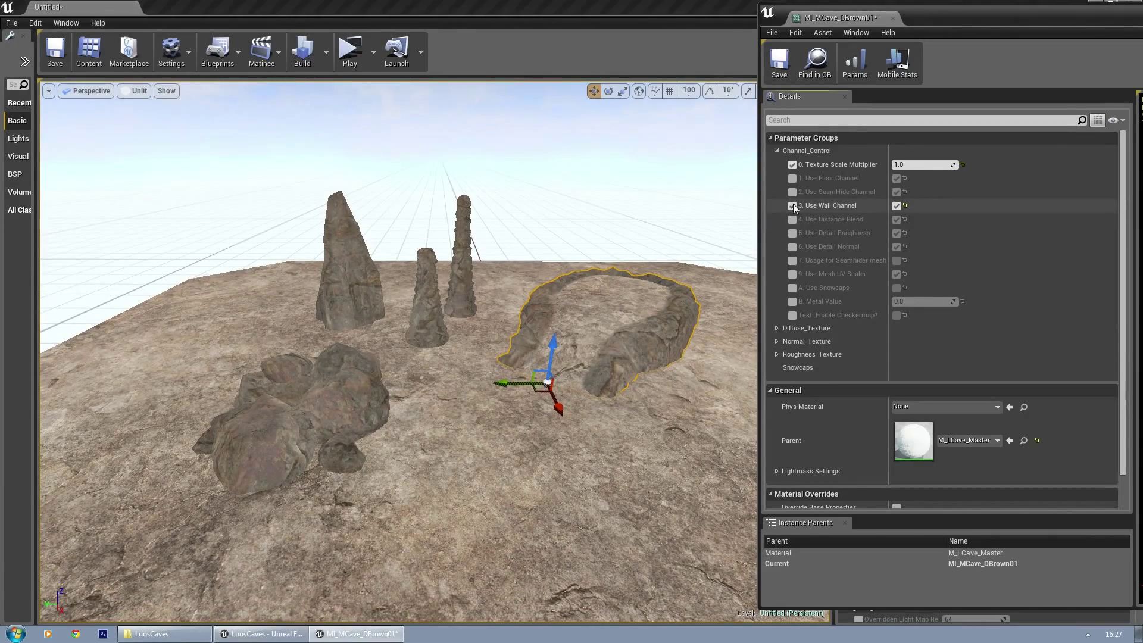
{"action": "left_click", "coordinate": [793, 205]}
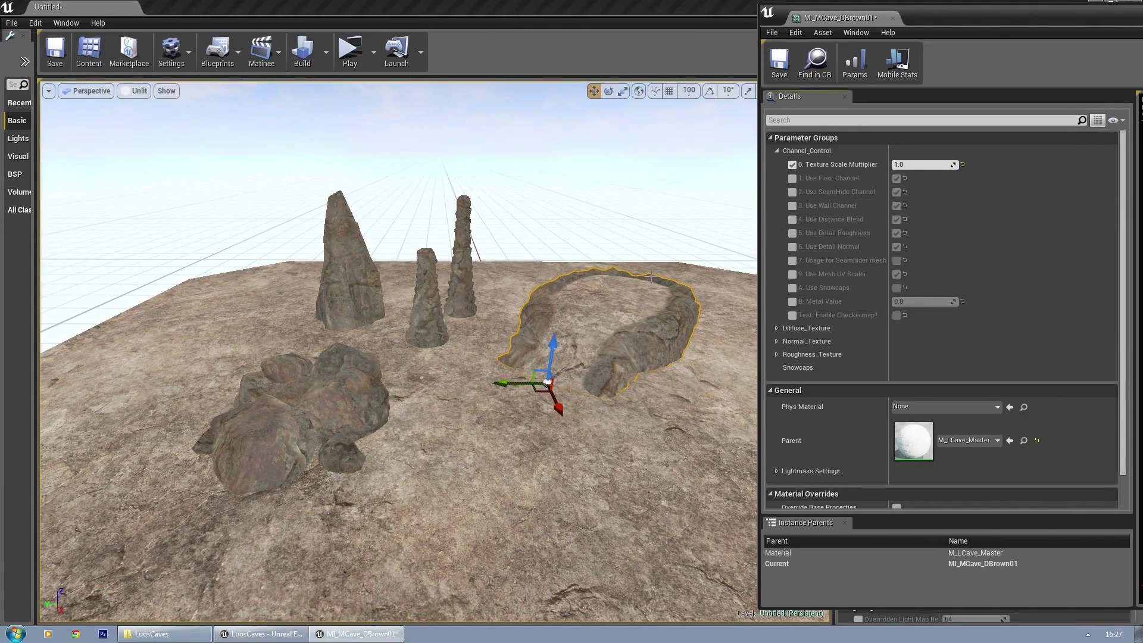
Step: Examine how the ground and rock textures look from high above, at varying distances and from a low angle
{"action": "right_click_drag", "start_coordinate": [651, 277], "coordinate": [671, 405]}
{"action": "key", "text": "s"}
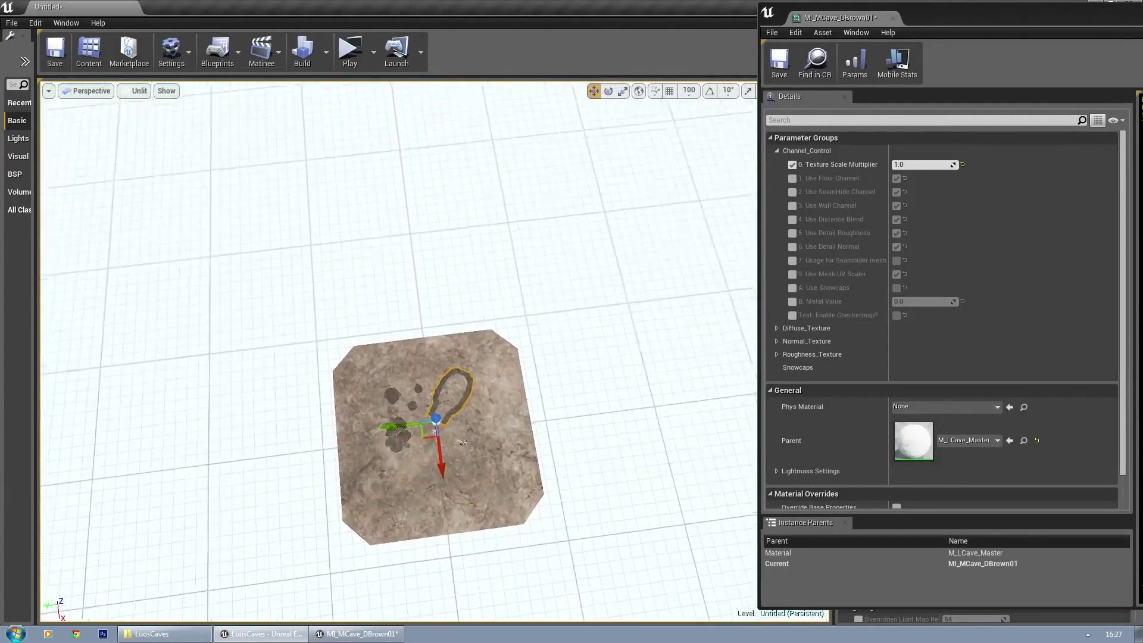
{"action": "key", "text": "w"}
{"action": "right_click_drag", "start_coordinate": [672, 405], "coordinate": [661, 473]}
{"action": "key", "text": "s"}
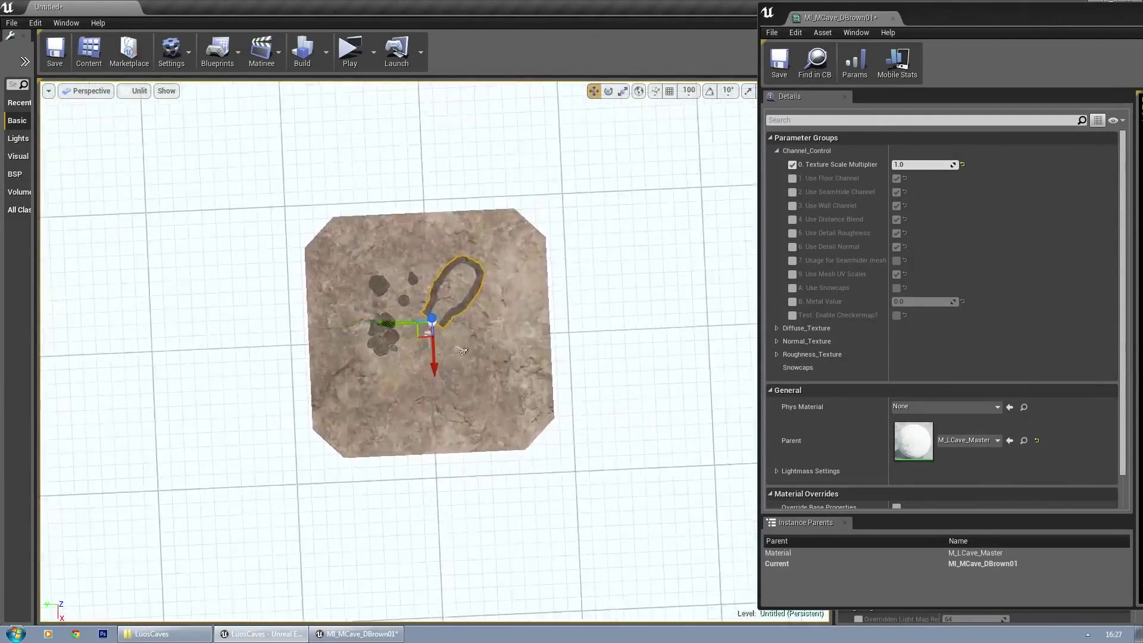
{"action": "right_click_drag", "start_coordinate": [516, 348], "coordinate": [477, 350]}
{"action": "key", "text": "w"}
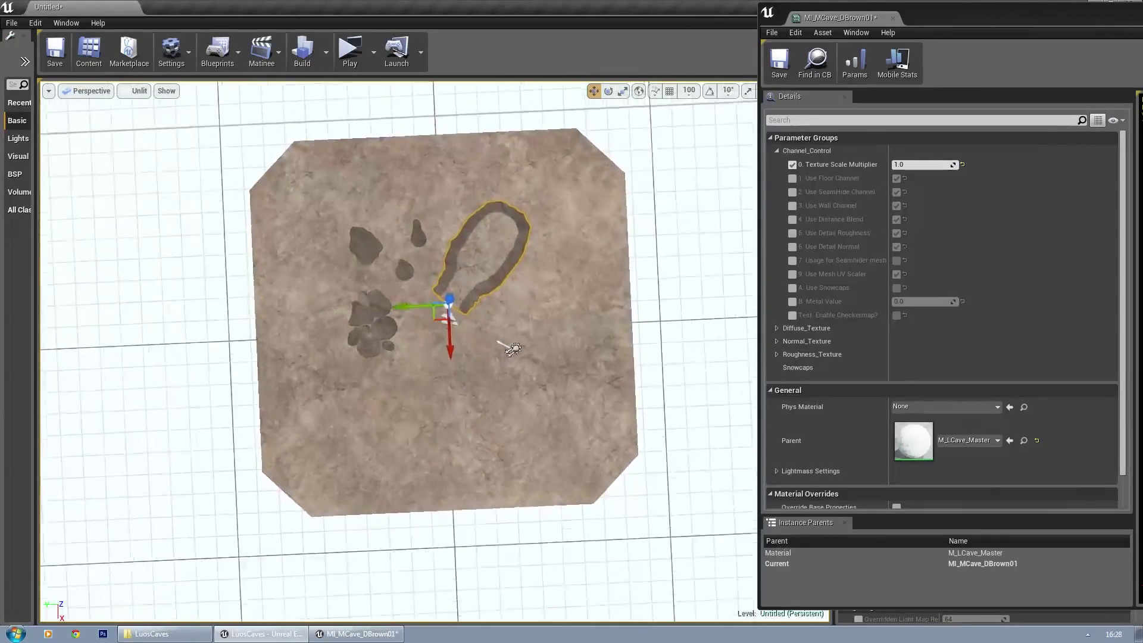
{"action": "key", "text": "s"}
{"action": "scroll", "coordinate": [480, 352], "scroll_direction": "down", "scroll_amount": 3}
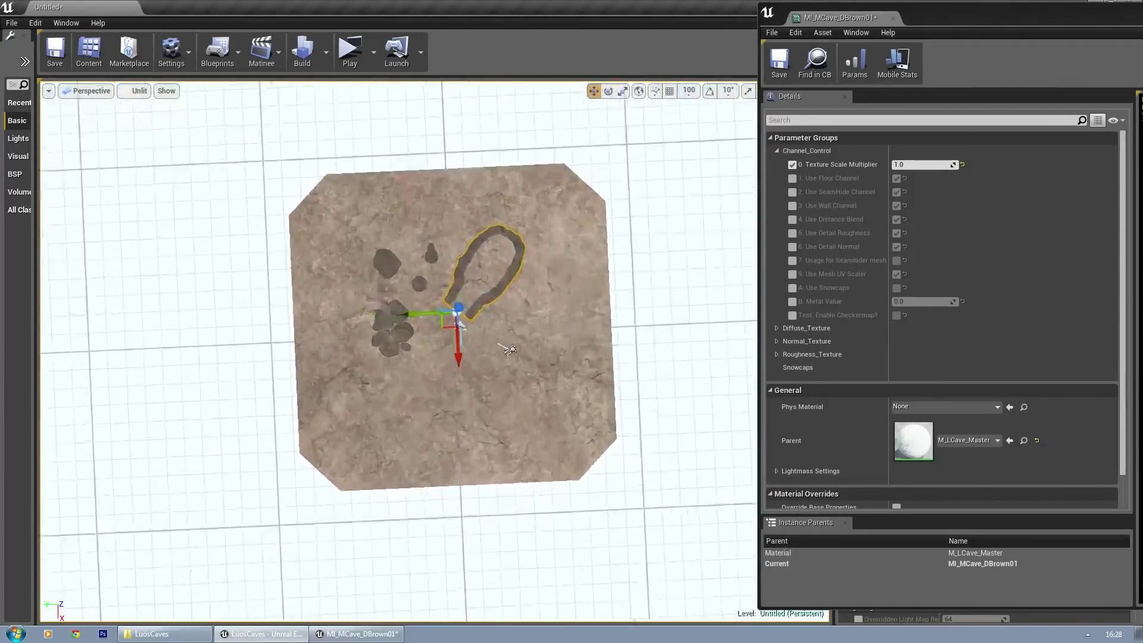
{"action": "key", "text": "w"}
{"action": "right_click_drag", "start_coordinate": [479, 351], "coordinate": [477, 226]}
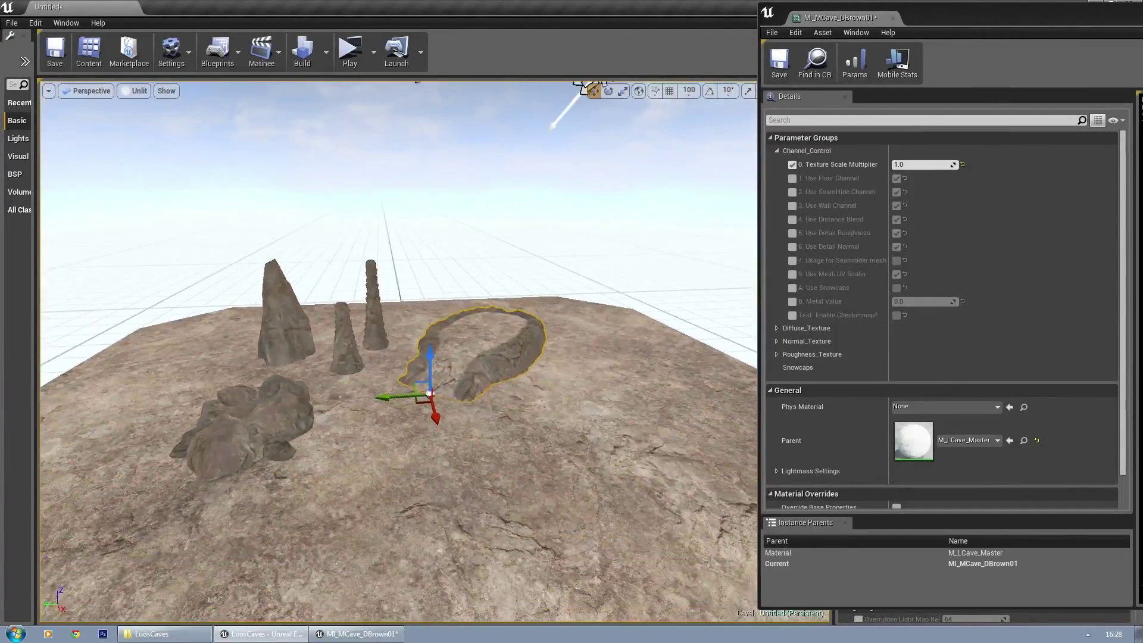
{"action": "right_click_drag", "start_coordinate": [614, 275], "coordinate": [587, 190]}
{"action": "right_click_drag", "start_coordinate": [541, 290], "coordinate": [560, 333]}
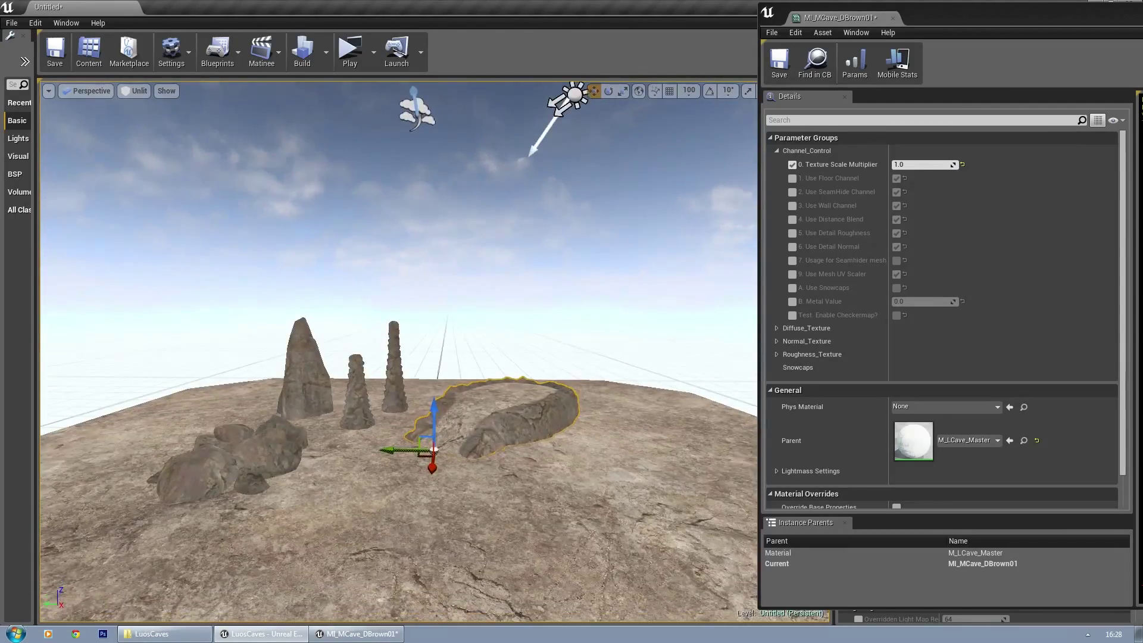
{"action": "key", "text": "w"}
{"action": "key", "text": "e"}
{"action": "right_click_drag", "start_coordinate": [433, 334], "coordinate": [468, 560]}
{"action": "key", "text": "s"}
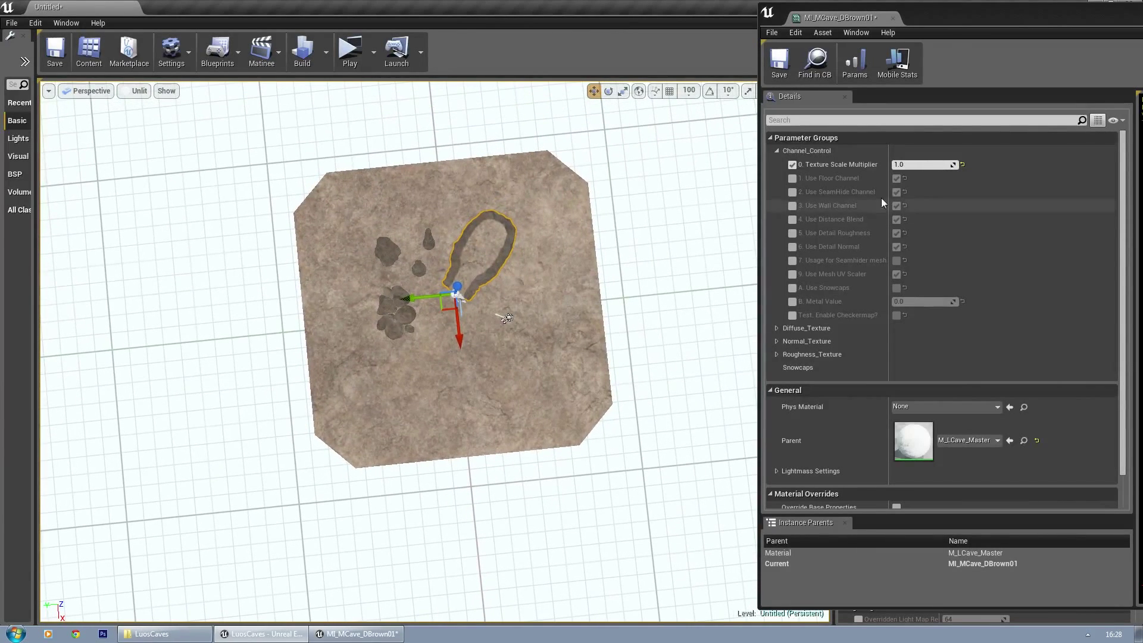
Step: Enable the Use Distance Blend override and toggle its value to compare the ground's tiling from above, leaving it on
{"action": "left_click", "coordinate": [792, 219]}
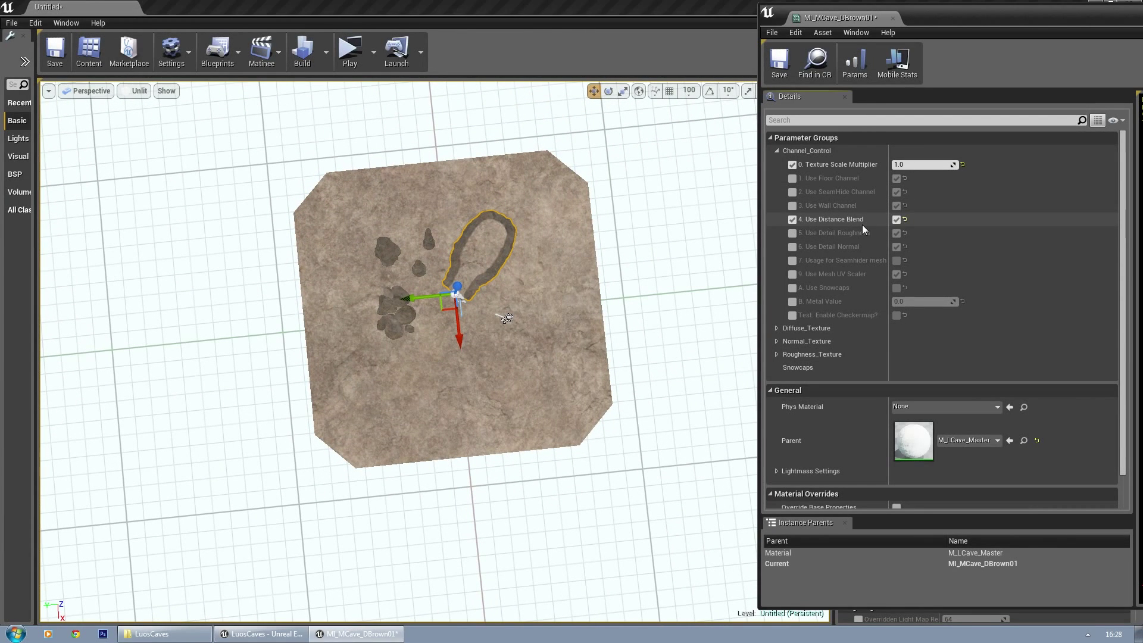
{"action": "left_click", "coordinate": [897, 220]}
{"action": "right_click_drag", "start_coordinate": [607, 301], "coordinate": [607, 310]}
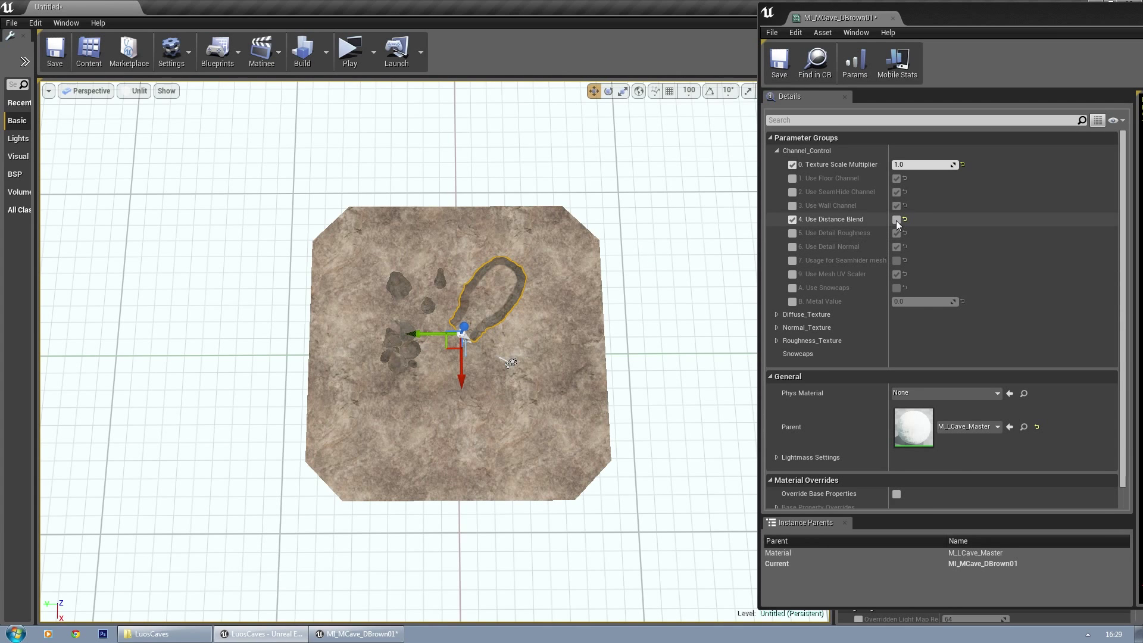
{"action": "left_click", "coordinate": [896, 220]}
{"action": "left_click", "coordinate": [897, 220]}
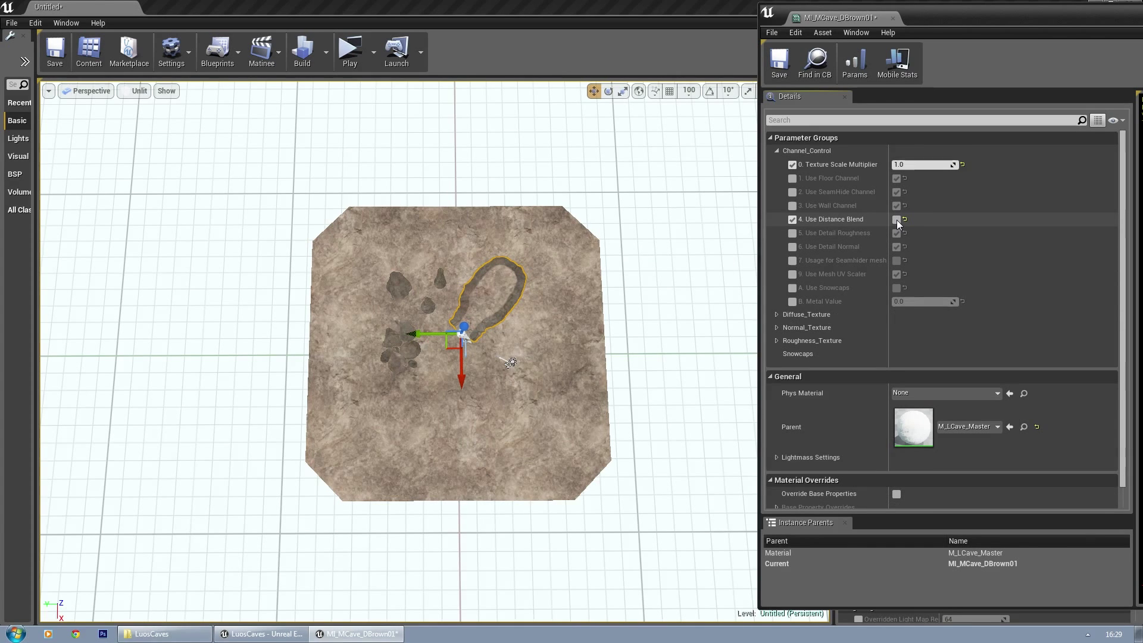
{"action": "left_click", "coordinate": [897, 220]}
{"action": "left_click", "coordinate": [897, 220]}
{"action": "left_click", "coordinate": [897, 220]}
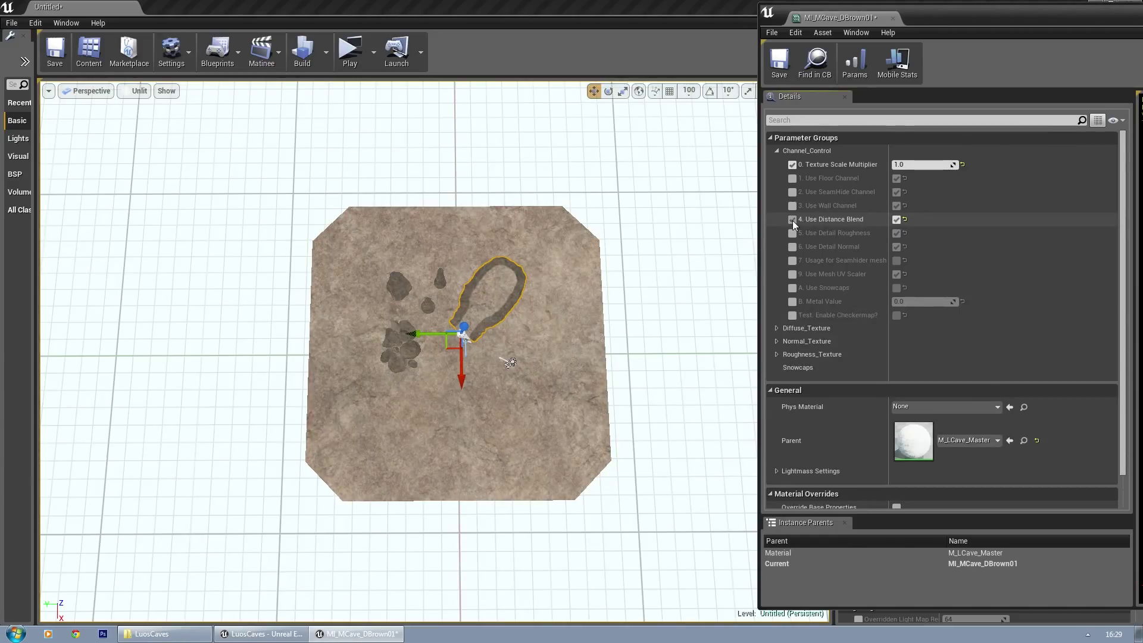
{"action": "left_click", "coordinate": [895, 218]}
{"action": "left_click", "coordinate": [895, 218]}
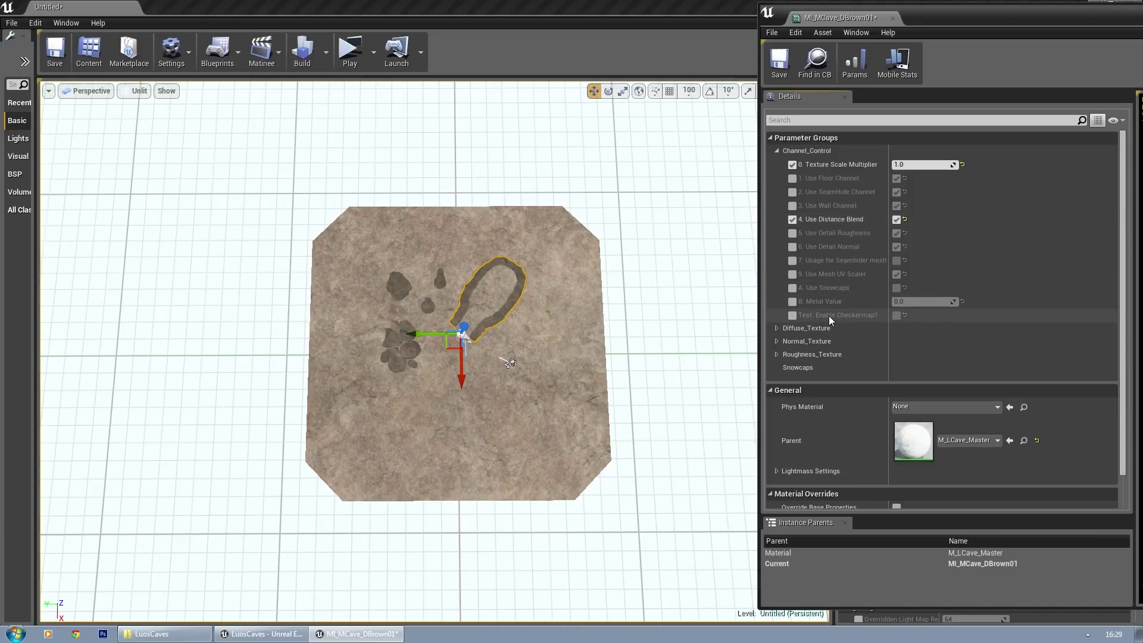
Step: Enable the Test Enable Checkermap override and switch the checker map on for the rock meshes
{"action": "left_click", "coordinate": [793, 315]}
{"action": "left_click", "coordinate": [900, 316]}
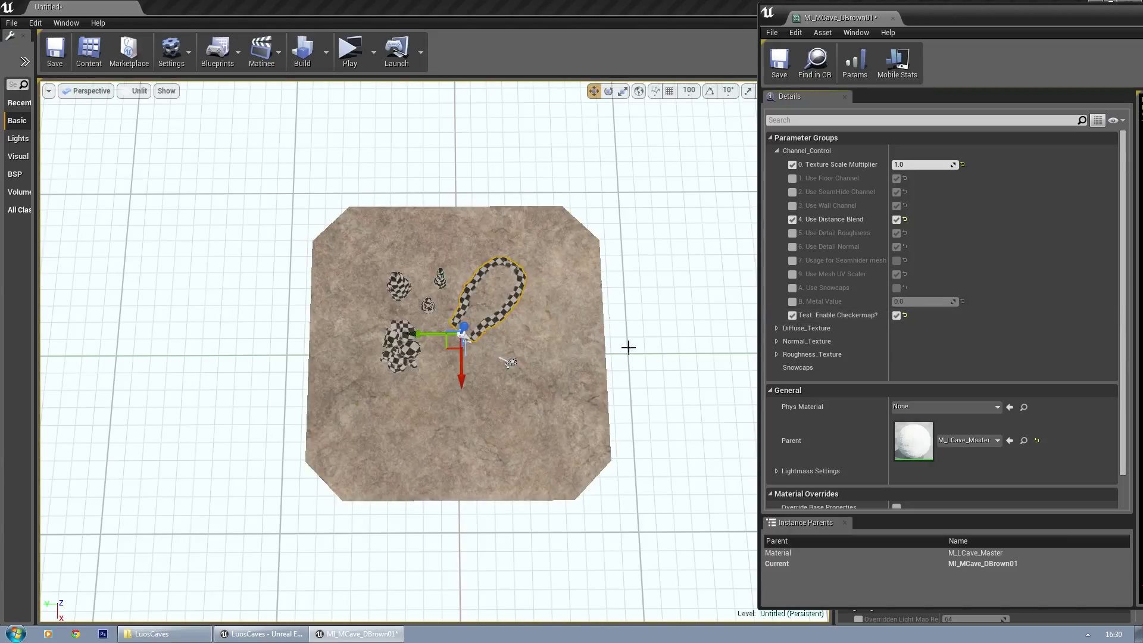
Step: Examine the checker map's density on the rock meshes from above and from closer range
{"action": "right_click_drag", "start_coordinate": [614, 412], "coordinate": [589, 345]}
{"action": "key", "text": "w"}
{"action": "key", "text": "w"}
{"action": "key", "text": "s"}
{"action": "key", "text": "w"}
{"action": "key", "text": "s"}
{"action": "key", "text": "w"}
{"action": "key", "text": "s"}
{"action": "key", "text": "w"}
{"action": "key", "text": "s"}
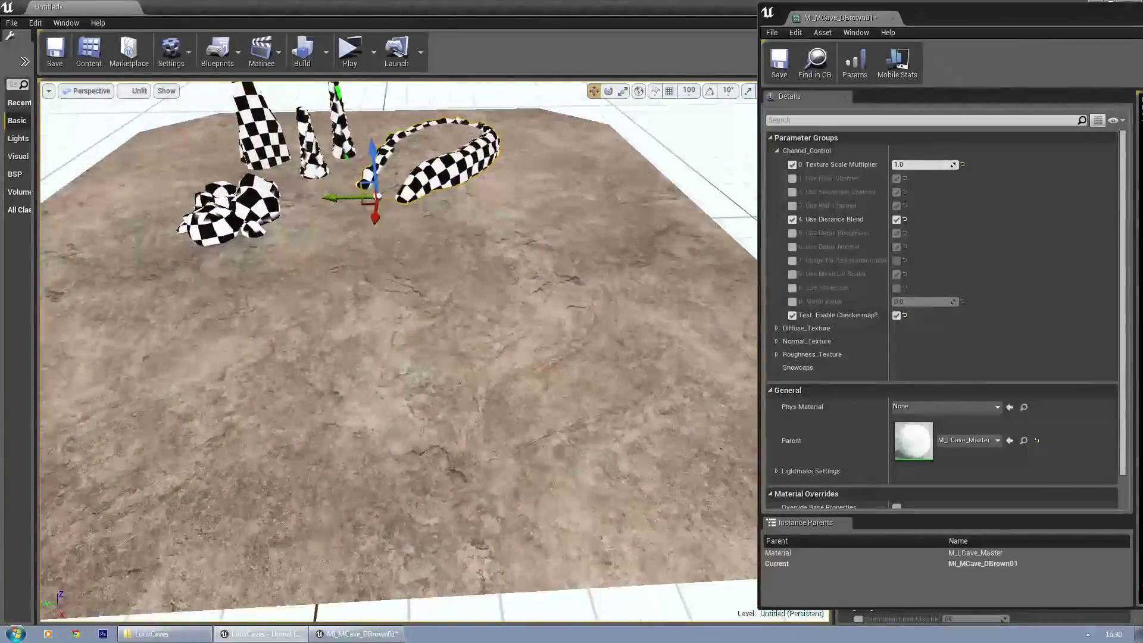
Step: Scale up the selected loop-shaped rock mesh uniformly to check how the checker map responds to its size
{"action": "mouse_move", "coordinate": [510, 414]}
{"action": "right_mouse_down"}
{"action": "mouse_move", "coordinate": [510, 396]}
{"action": "mouse_move", "coordinate": [511, 414]}
{"action": "right_mouse_up"}
{"action": "key", "text": "e"}
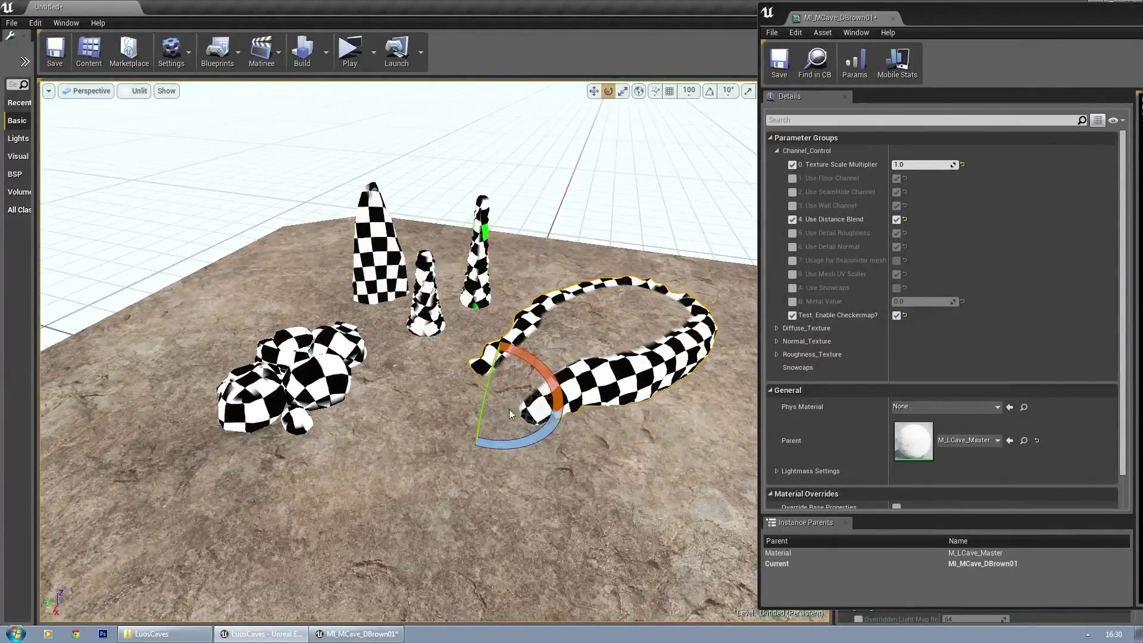
{"action": "key", "text": "r"}
{"action": "mouse_move", "coordinate": [495, 394]}
{"action": "left_mouse_down"}
{"action": "mouse_move", "coordinate": [530, 360]}
{"action": "mouse_move", "coordinate": [493, 398]}
{"action": "left_mouse_up"}
{"action": "key", "text": "w"}
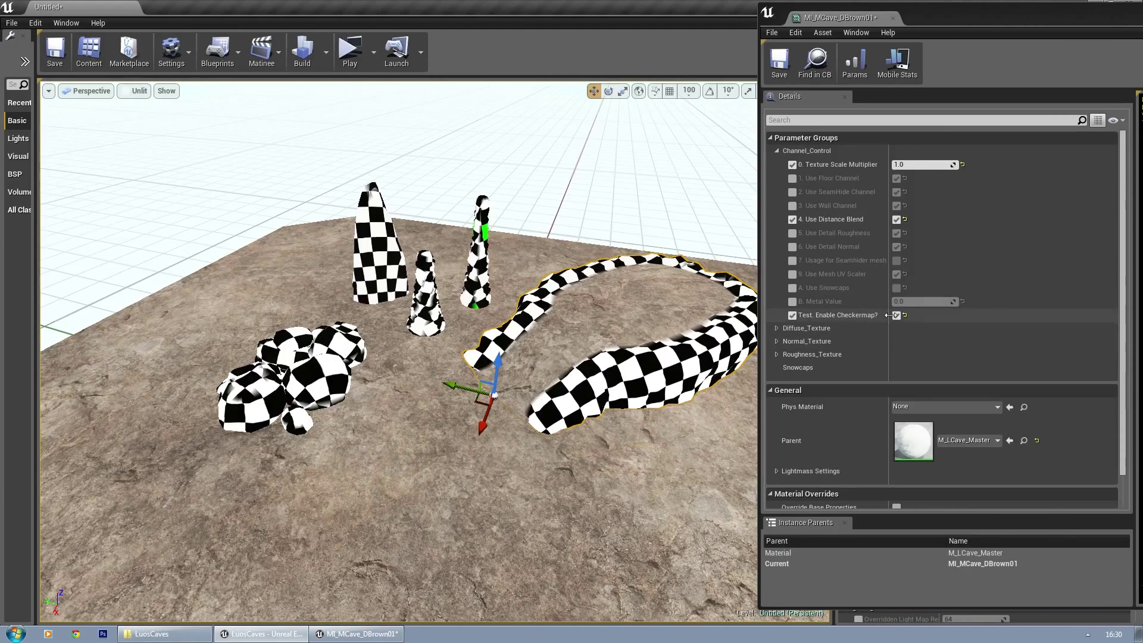
Step: Toggle the checker map to compare it with the rock texture, leave it off and remove the Test Enable Checkermap override
{"action": "left_click", "coordinate": [896, 315]}
{"action": "left_click", "coordinate": [896, 316]}
{"action": "left_click", "coordinate": [896, 316]}
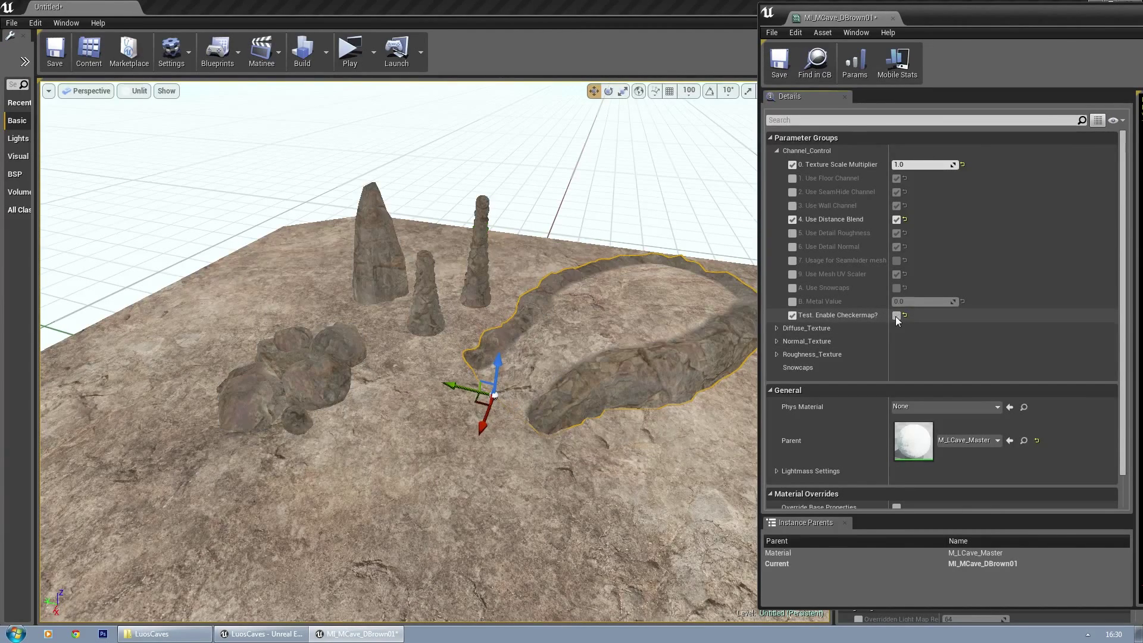
{"action": "left_click", "coordinate": [792, 316]}
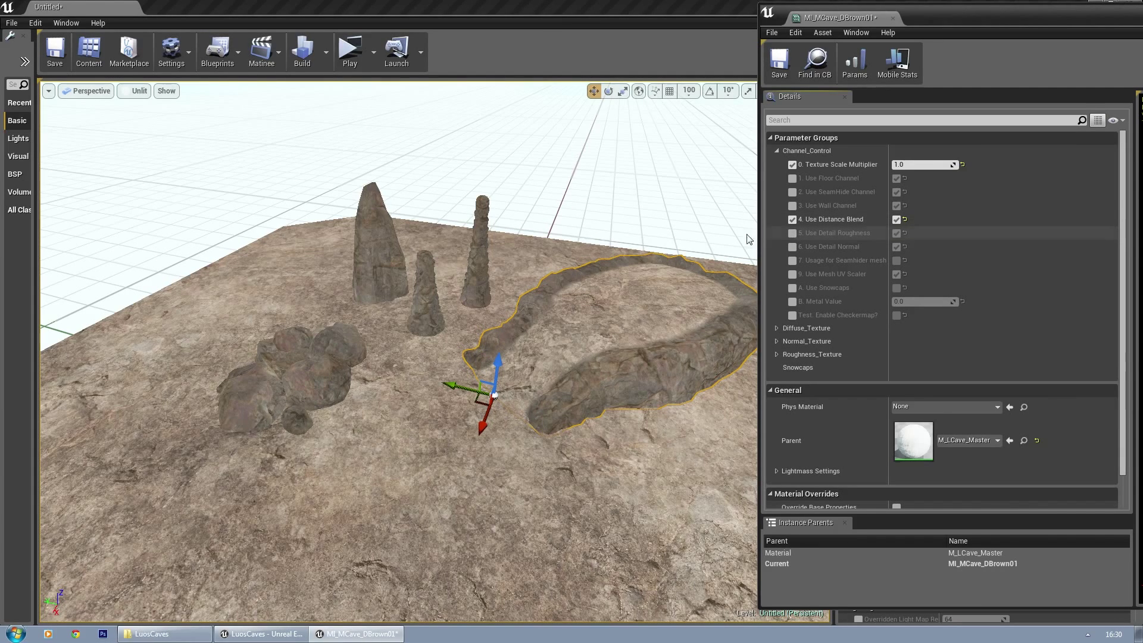
Step: Show the viewport in the Roughness buffer visualization
{"action": "left_click", "coordinate": [136, 90]}
{"action": "mouse_move", "coordinate": [177, 251]}
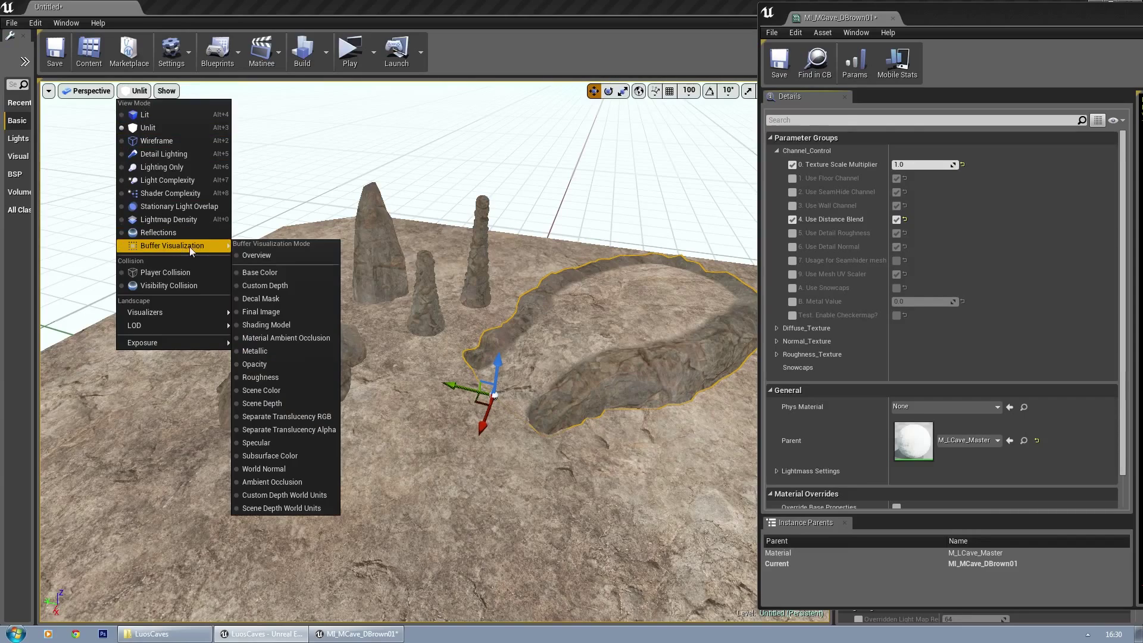
{"action": "left_click", "coordinate": [283, 376]}
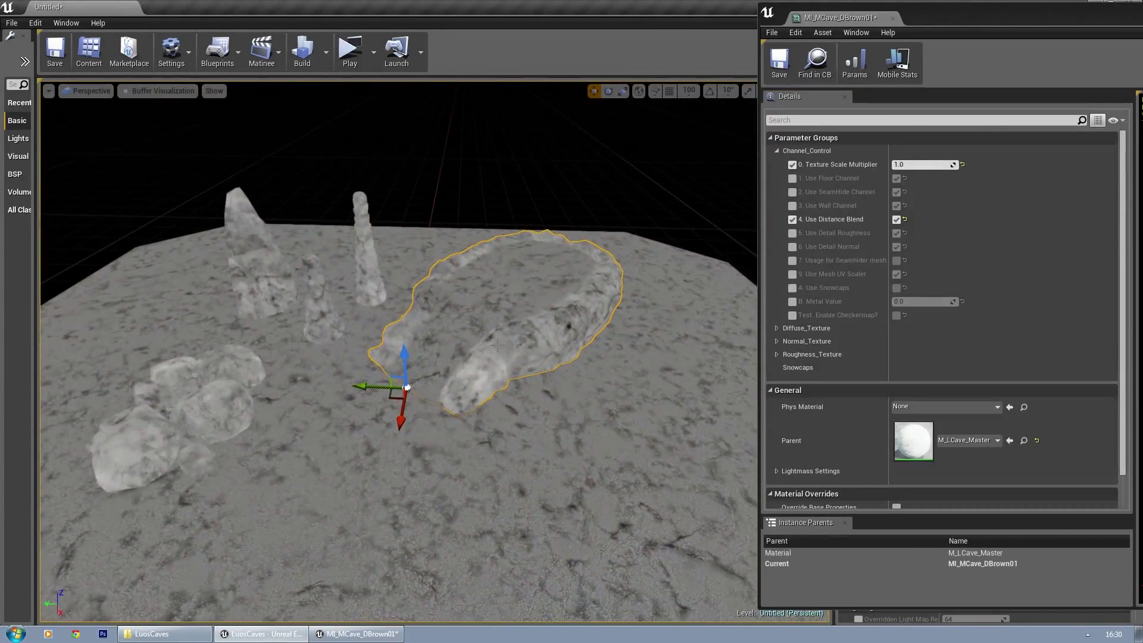
Step: Enable the Use Detail Roughness override and toggle its value to compare the roughness on ground and rocks, leaving it on
{"action": "left_click", "coordinate": [792, 233]}
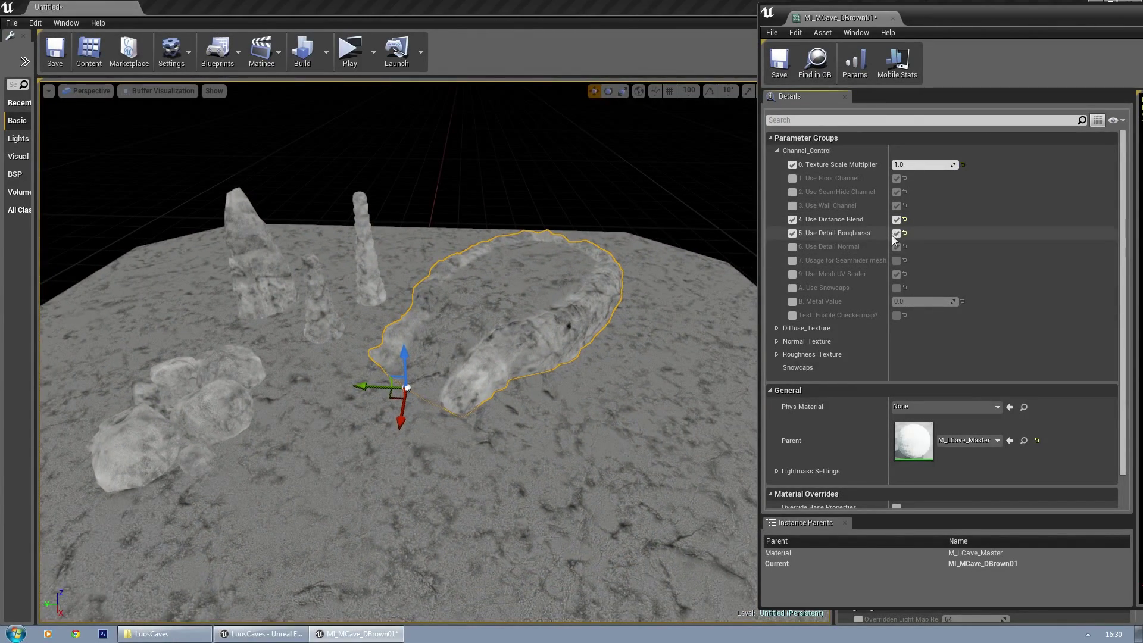
{"action": "left_click", "coordinate": [897, 233]}
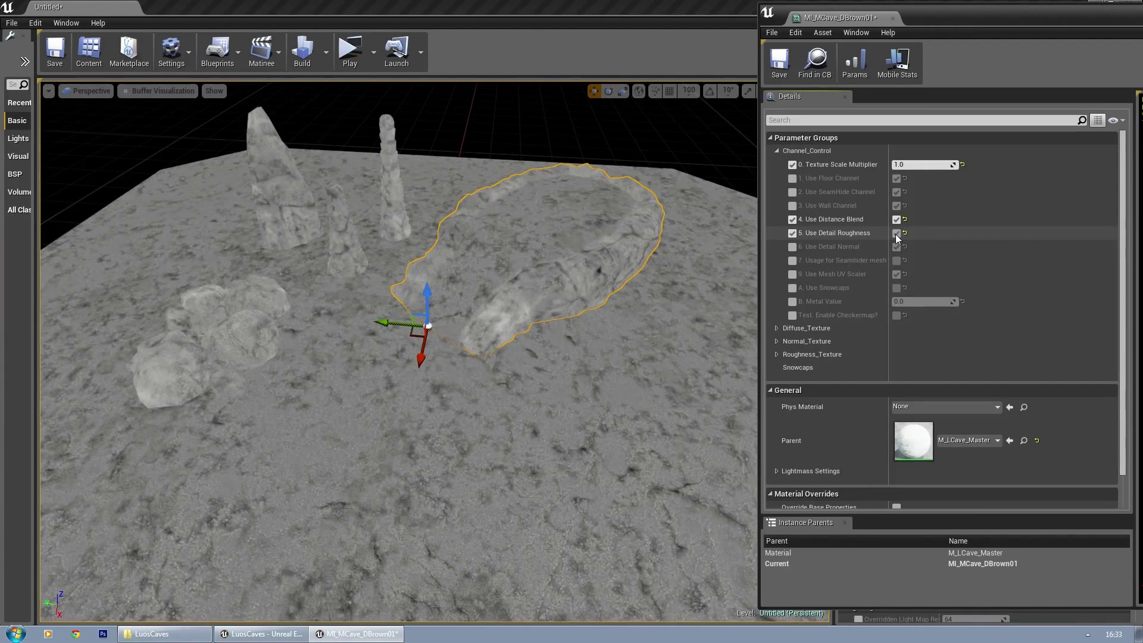
{"action": "left_click", "coordinate": [896, 233]}
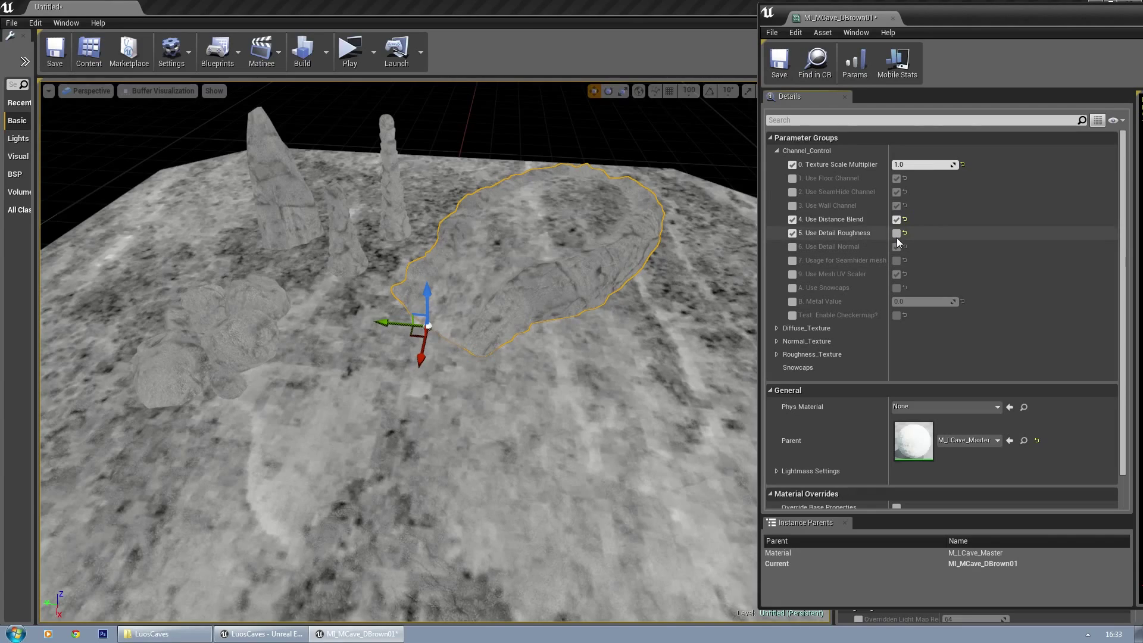
{"action": "left_click", "coordinate": [897, 235]}
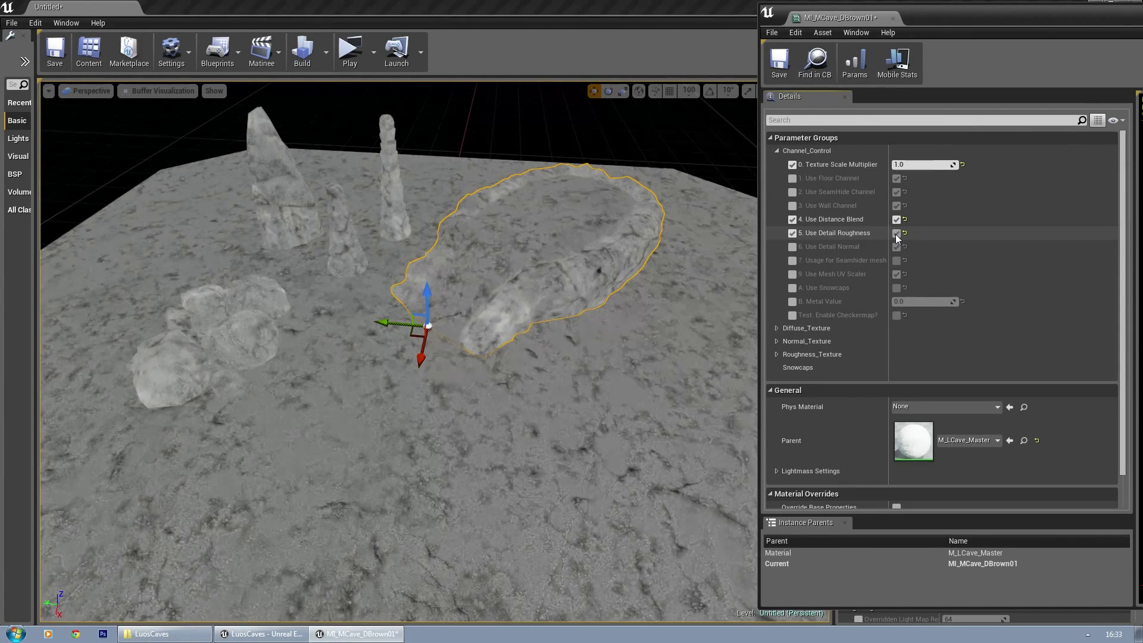
{"action": "left_click", "coordinate": [897, 236]}
{"action": "left_click", "coordinate": [896, 235]}
{"action": "left_click", "coordinate": [897, 234]}
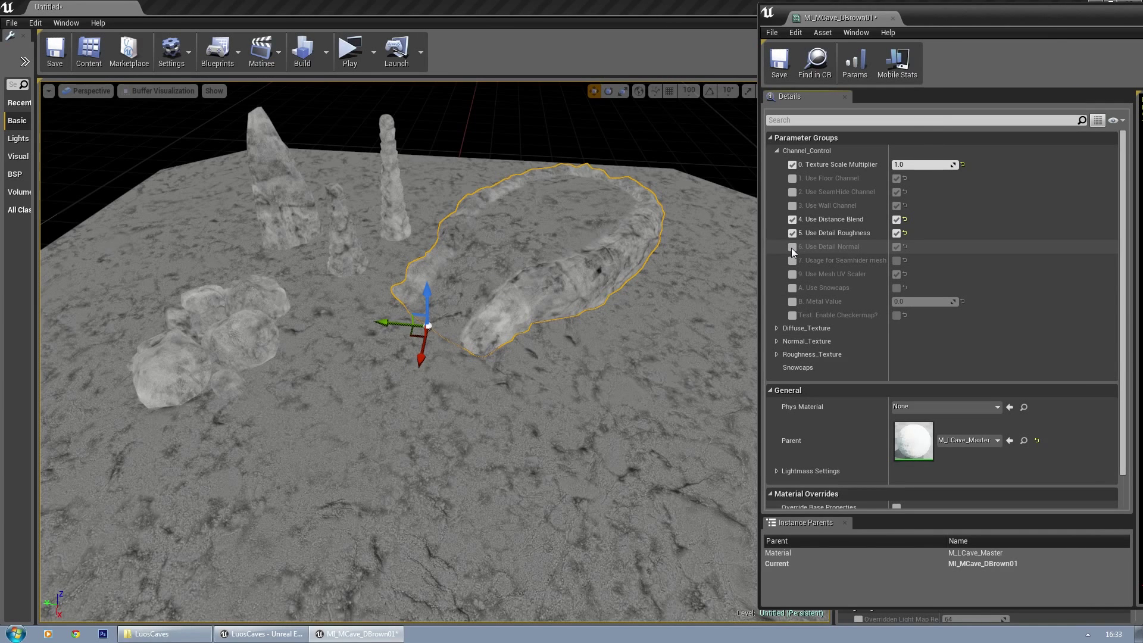
Step: Show the World Normal buffer visualization and examine the surface normals on the ground and rock meshes
{"action": "left_click", "coordinate": [158, 90]}
{"action": "mouse_move", "coordinate": [193, 315]}
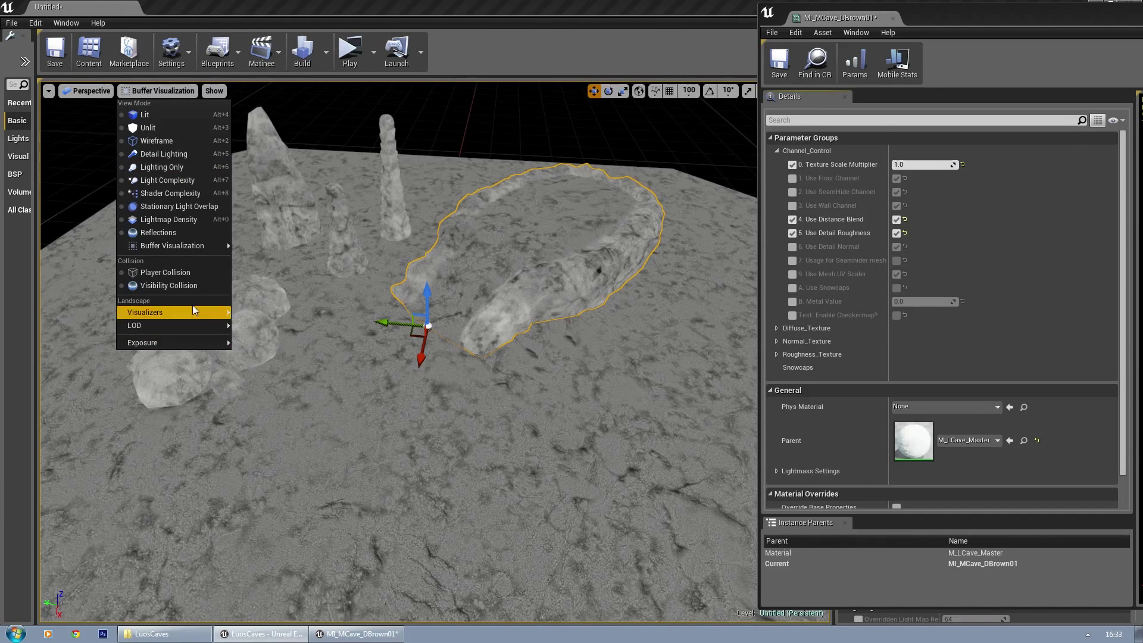
{"action": "mouse_move", "coordinate": [176, 245]}
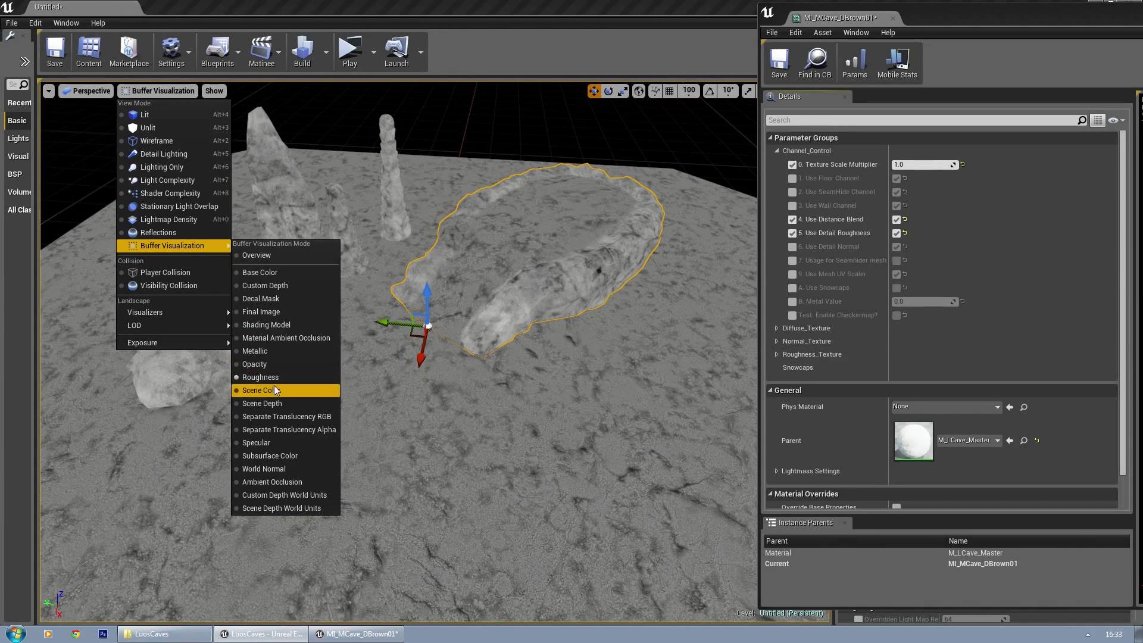
{"action": "left_click", "coordinate": [264, 469]}
{"action": "right_click_drag", "start_coordinate": [264, 469], "coordinate": [268, 452]}
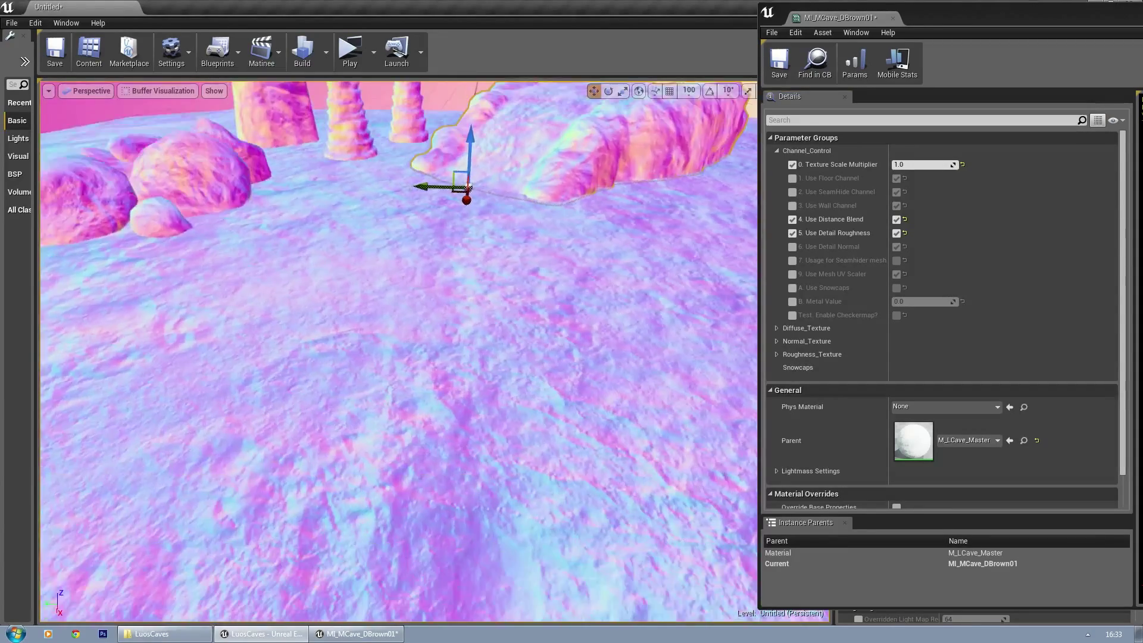
{"action": "right_click_drag", "start_coordinate": [424, 381], "coordinate": [424, 410]}
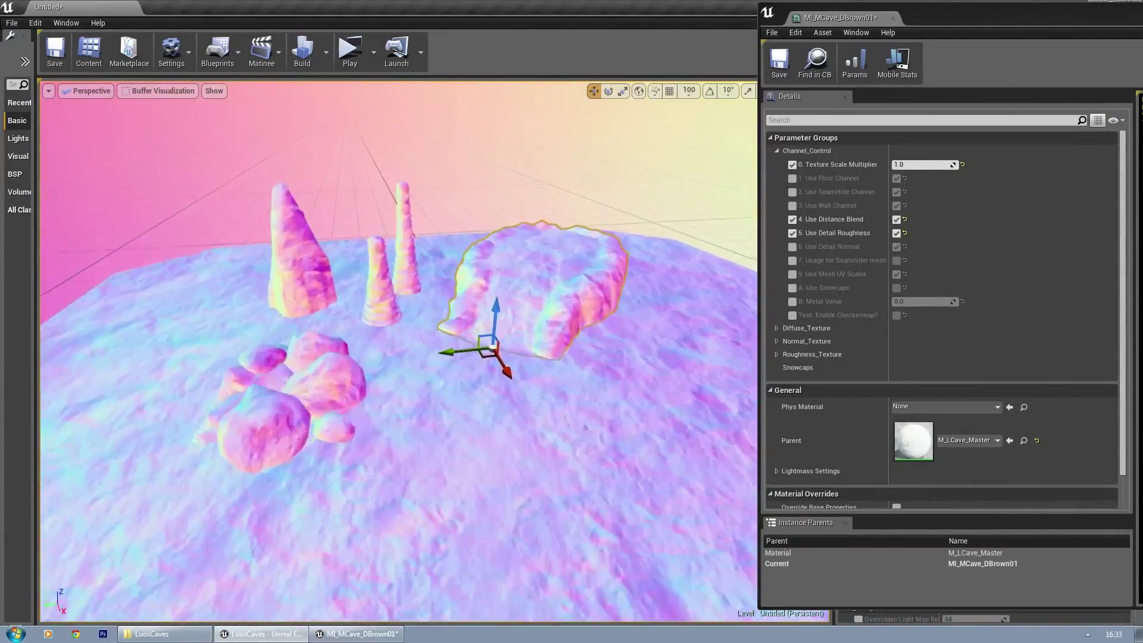
{"action": "left_click_drag", "start_coordinate": [433, 391], "coordinate": [436, 361]}
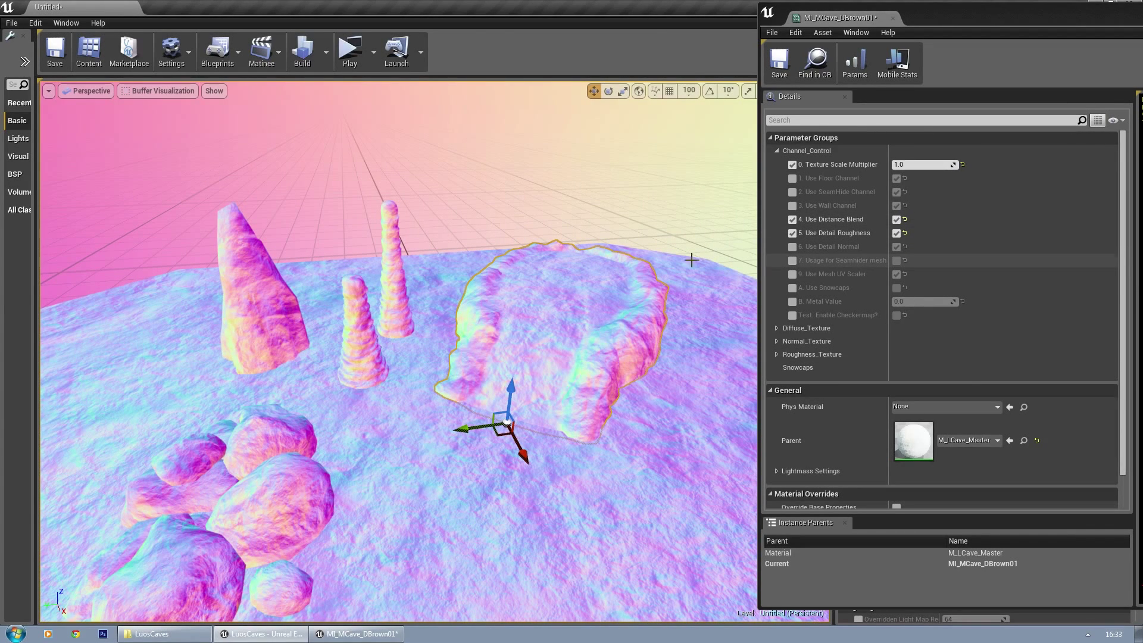
Step: Return the viewport to the Lit view mode
{"action": "left_click", "coordinate": [167, 94]}
{"action": "left_click", "coordinate": [168, 117]}
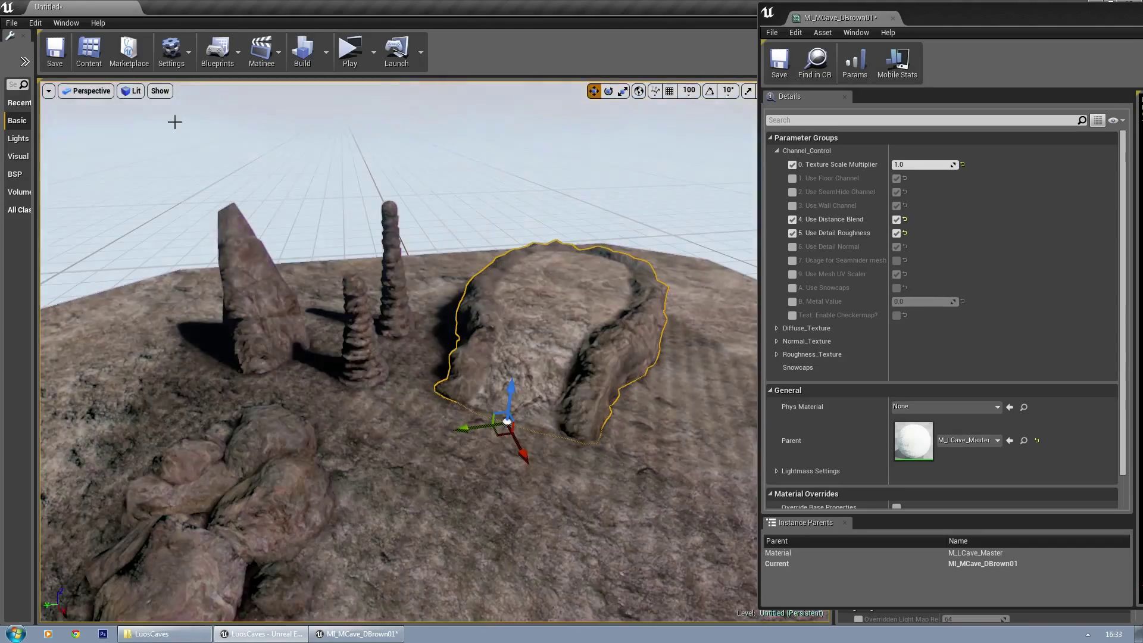
{"action": "right_click_drag", "start_coordinate": [416, 238], "coordinate": [412, 256]}
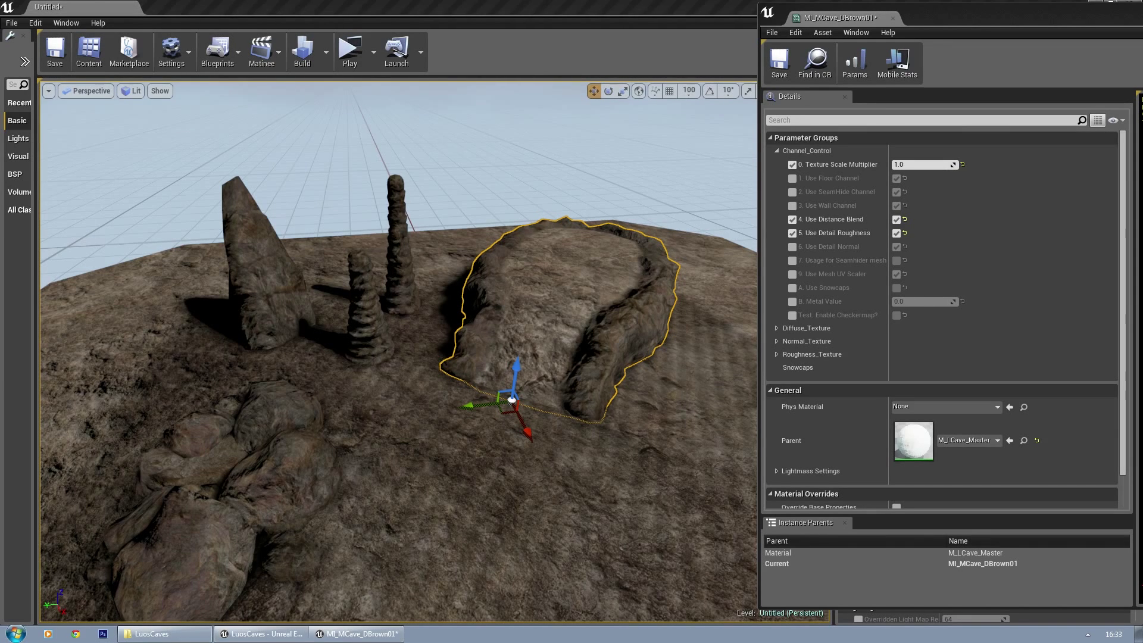
Step: Place two tall curved strip meshes on the ground beside the loop-shaped rock and inspect how they meet it
{"action": "left_click_drag", "start_coordinate": [1142, 440], "coordinate": [573, 486]}
{"action": "right_click_drag", "start_coordinate": [573, 487], "coordinate": [673, 459]}
{"action": "left_click_drag", "start_coordinate": [407, 493], "coordinate": [405, 442]}
{"action": "left_click_drag", "start_coordinate": [1142, 453], "coordinate": [542, 469]}
{"action": "right_click_drag", "start_coordinate": [567, 441], "coordinate": [590, 417]}
{"action": "key", "text": "s"}
{"action": "left_click_drag", "start_coordinate": [548, 441], "coordinate": [603, 430]}
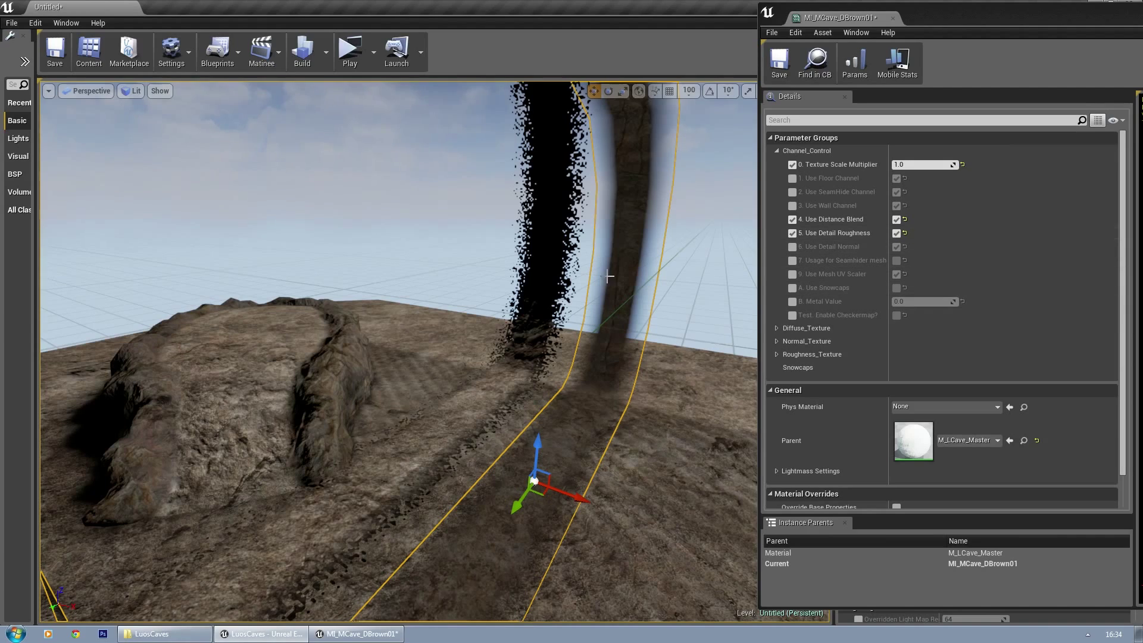
{"action": "left_click_drag", "start_coordinate": [525, 370], "coordinate": [574, 353]}
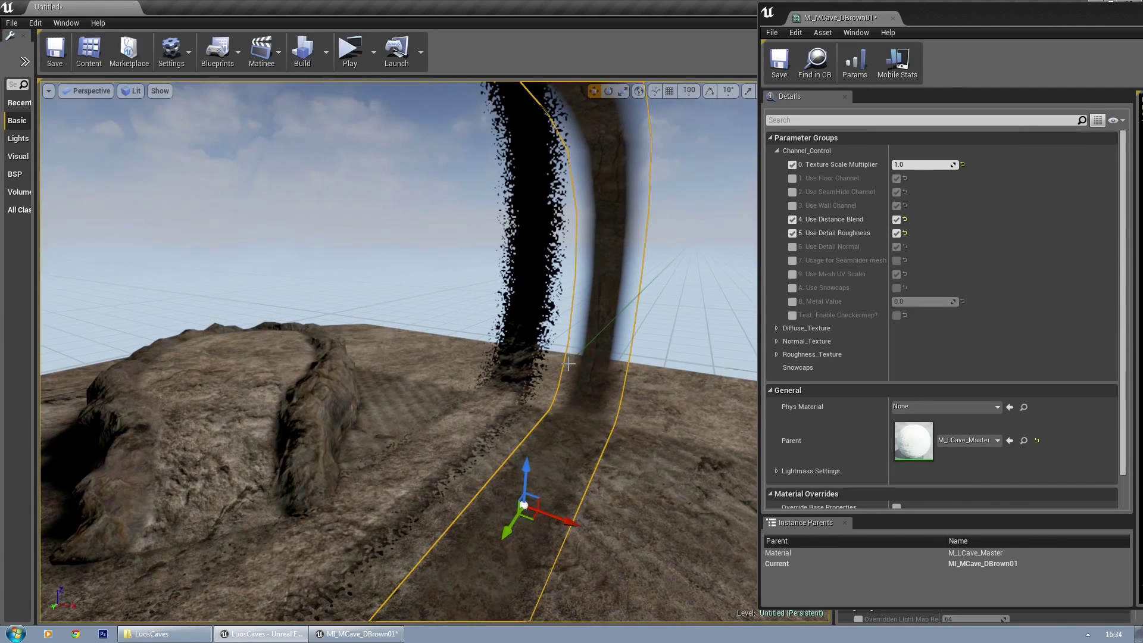
Step: Delete both curved strip meshes placed beside the loop-shaped rock
{"action": "right_click_drag", "start_coordinate": [572, 359], "coordinate": [635, 309]}
{"action": "key", "text": "Delete"}
{"action": "left_click", "coordinate": [526, 324]}
{"action": "key", "text": "Delete"}
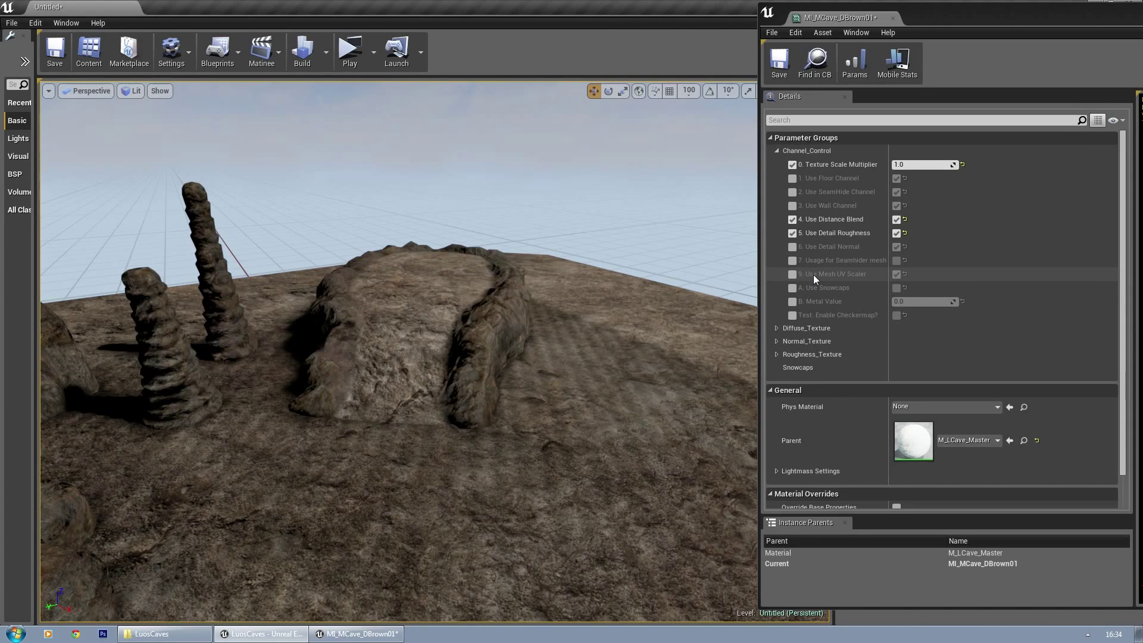
Step: Select the loop-shaped rock mesh and scale it up uniformly
{"action": "left_click", "coordinate": [437, 328]}
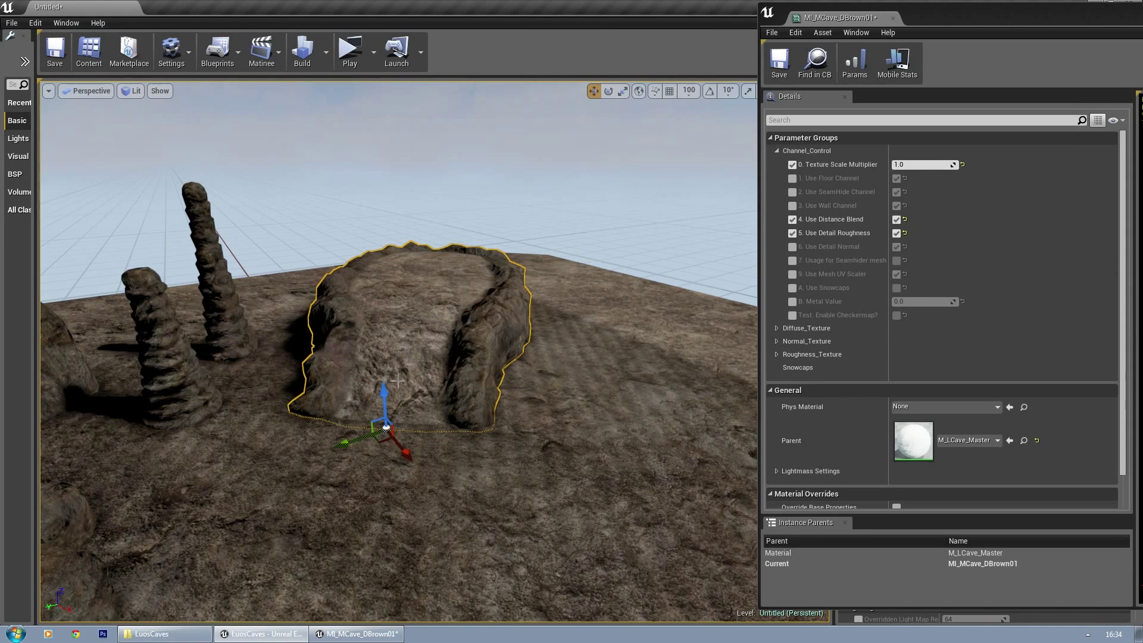
{"action": "key", "text": "e"}
{"action": "key", "text": "r"}
{"action": "left_click_drag", "start_coordinate": [385, 428], "coordinate": [388, 433]}
{"action": "key", "text": "w"}
{"action": "right_click_drag", "start_coordinate": [389, 433], "coordinate": [411, 444]}
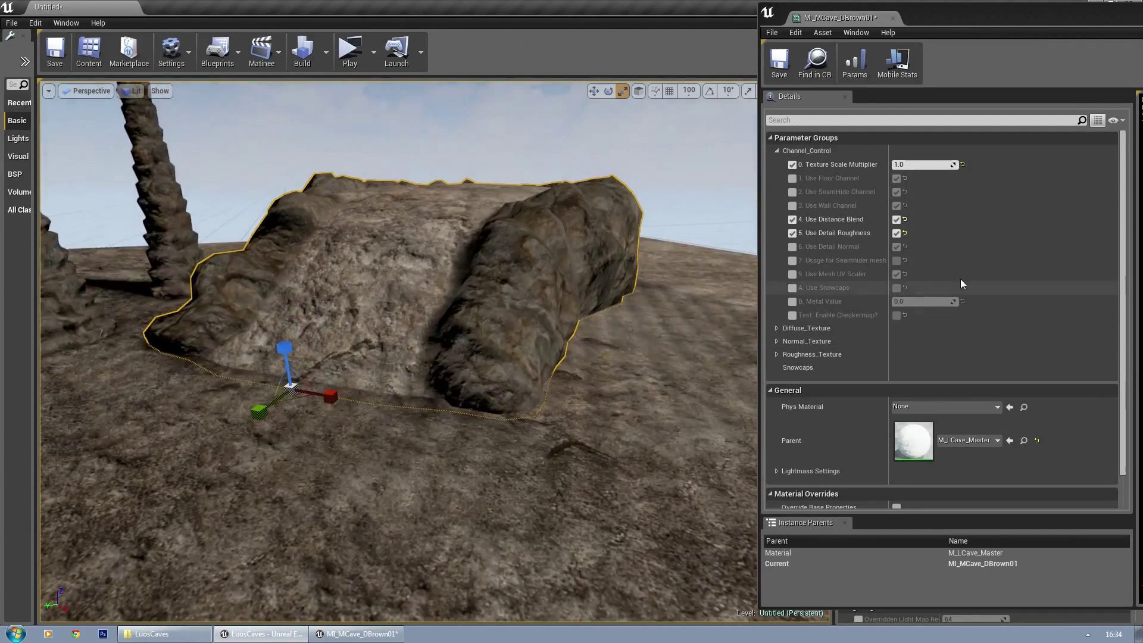
Step: Override Use Mesh UV Scaler, switch it off and enlarge the loop-shaped rock further to inspect its texture stretching
{"action": "left_click", "coordinate": [792, 275]}
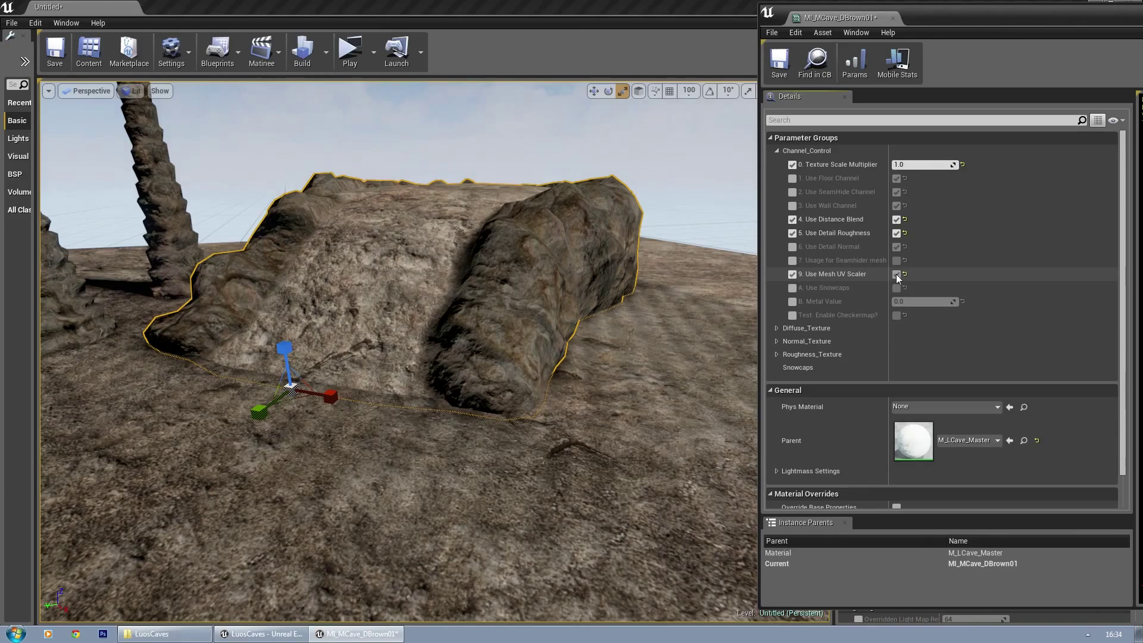
{"action": "left_click", "coordinate": [897, 275]}
{"action": "right_click_drag", "start_coordinate": [365, 344], "coordinate": [328, 369]}
{"action": "left_click_drag", "start_coordinate": [366, 340], "coordinate": [392, 320]}
{"action": "mouse_move", "coordinate": [366, 341]}
{"action": "right_mouse_down"}
{"action": "mouse_move", "coordinate": [361, 301]}
{"action": "mouse_move", "coordinate": [342, 325]}
{"action": "mouse_move", "coordinate": [352, 342]}
{"action": "right_mouse_up"}
{"action": "mouse_move", "coordinate": [307, 325]}
{"action": "left_mouse_down"}
{"action": "mouse_move", "coordinate": [335, 309]}
{"action": "mouse_move", "coordinate": [312, 323]}
{"action": "left_mouse_up"}
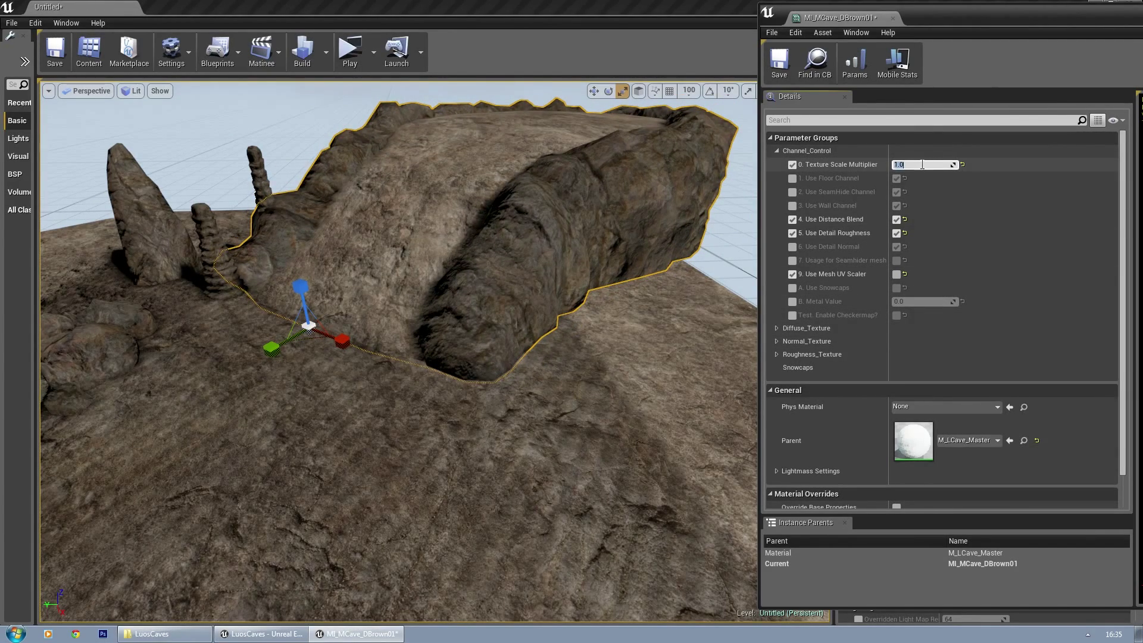
Step: Enter 1 as the Texture Scale Multiplier and switch Use Mesh UV Scaler back on, comparing the rock's texture up close
{"action": "type", "text": "1"}
{"action": "key", "text": "Return"}
{"action": "right_click_drag", "start_coordinate": [322, 173], "coordinate": [277, 138]}
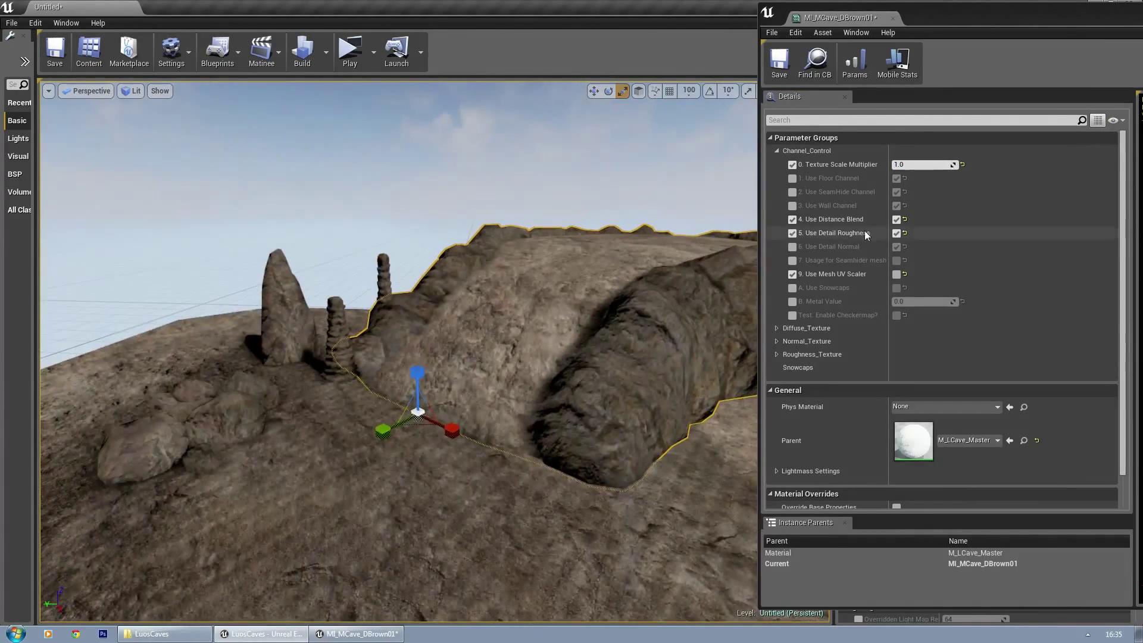
{"action": "left_click", "coordinate": [895, 273]}
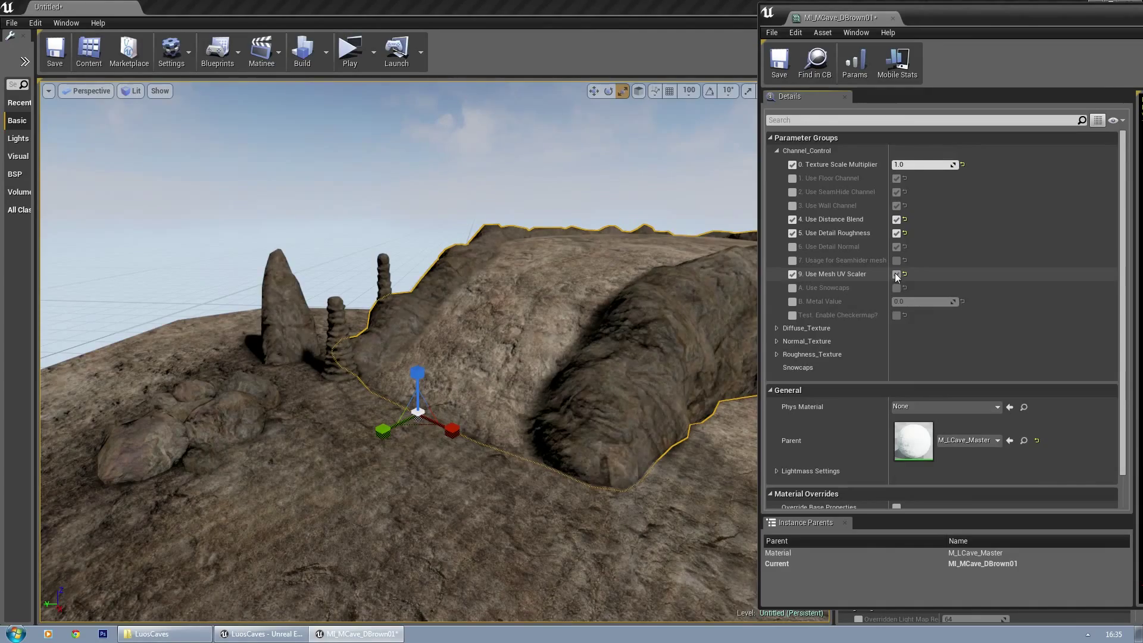
{"action": "right_click_drag", "start_coordinate": [506, 358], "coordinate": [510, 397]}
{"action": "key", "text": "w"}
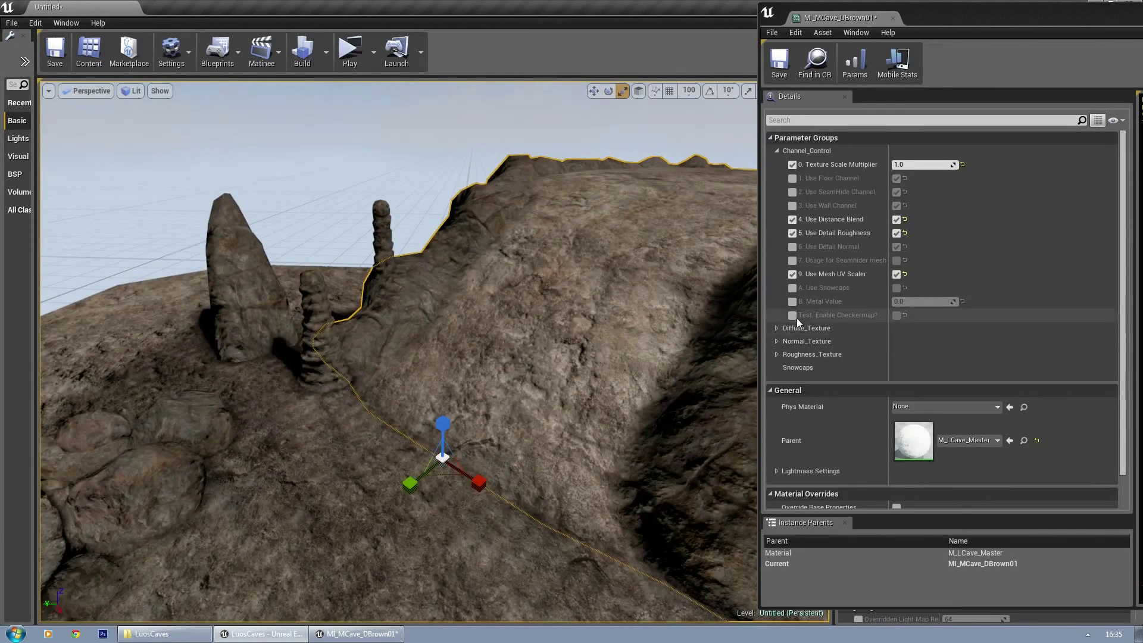
Step: Enable the Metal Value override, set it to 1 and inspect the side of the loop-shaped rock
{"action": "left_click", "coordinate": [793, 301]}
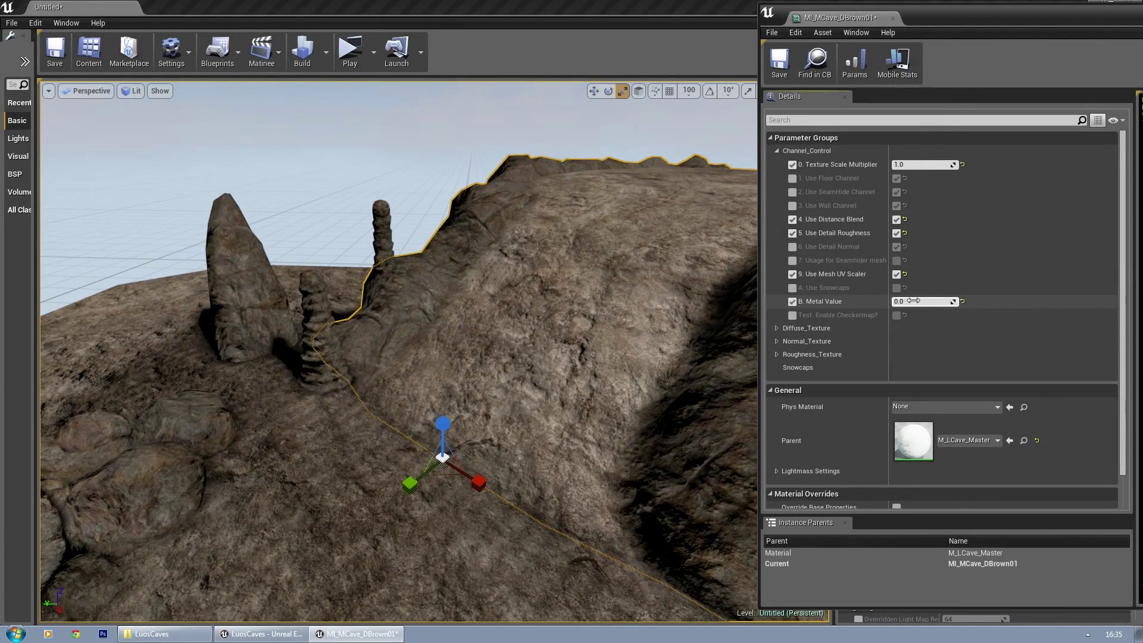
{"action": "type", "text": "1"}
{"action": "key", "text": "Return"}
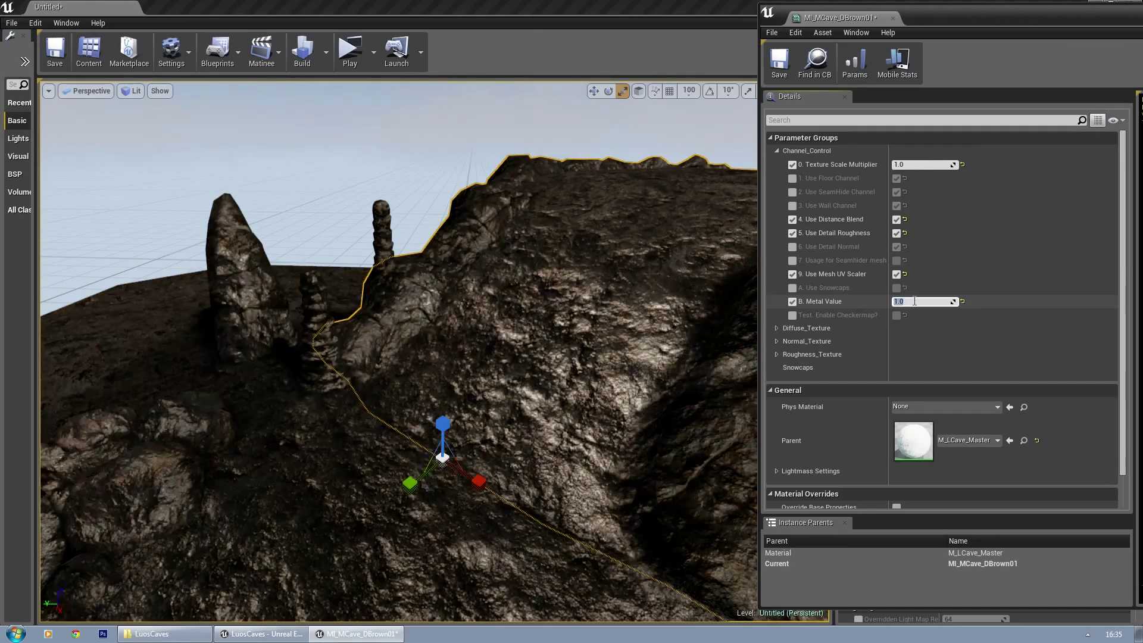
{"action": "key", "text": "w"}
{"action": "right_click_drag", "start_coordinate": [302, 324], "coordinate": [488, 309]}
{"action": "key", "text": "s"}
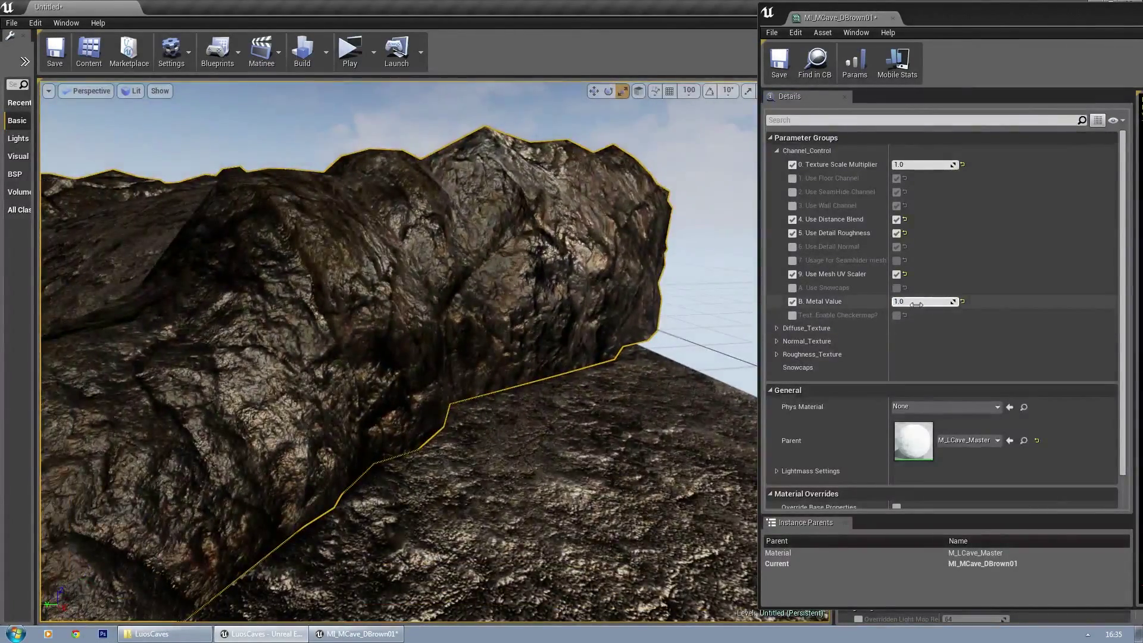
Step: Compare Metal Values of 0, 0.5 and 1 on the rock, leaving the parameter set to 0
{"action": "left_click", "coordinate": [917, 302]}
{"action": "key", "text": "Return"}
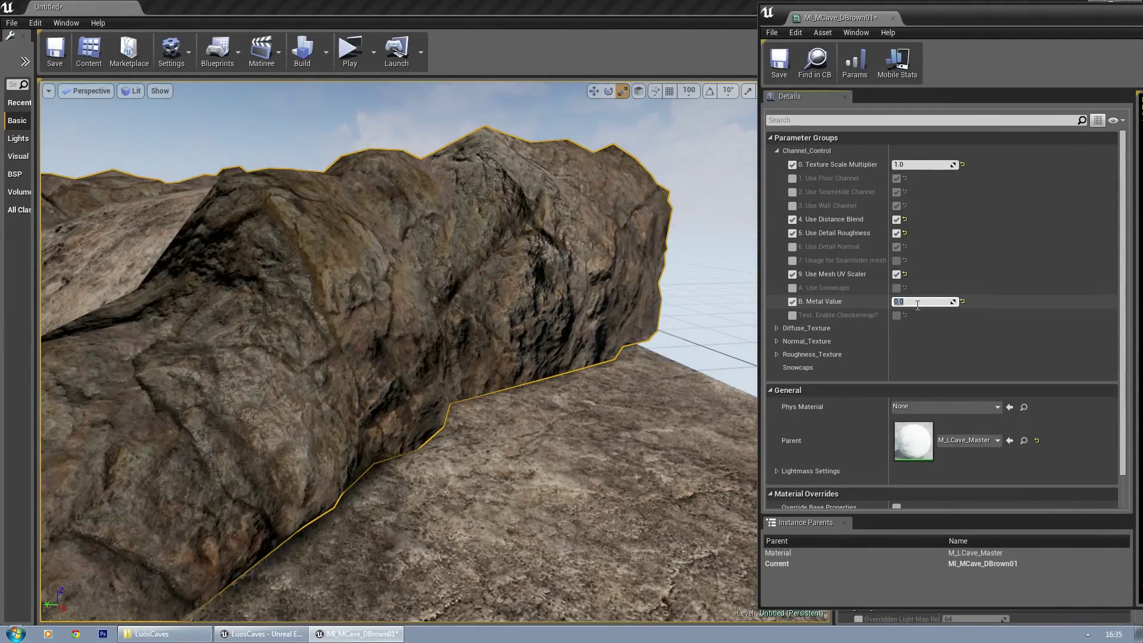
{"action": "type", "text": "0.5"}
{"action": "key", "text": "Return"}
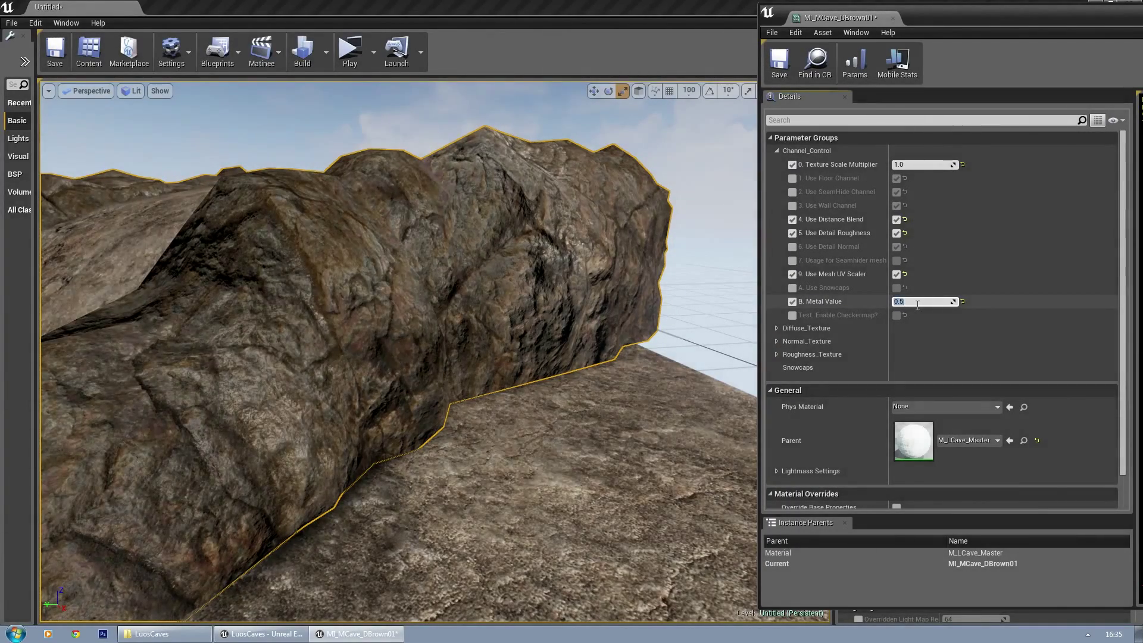
{"action": "type", "text": "1"}
{"action": "key", "text": "Return"}
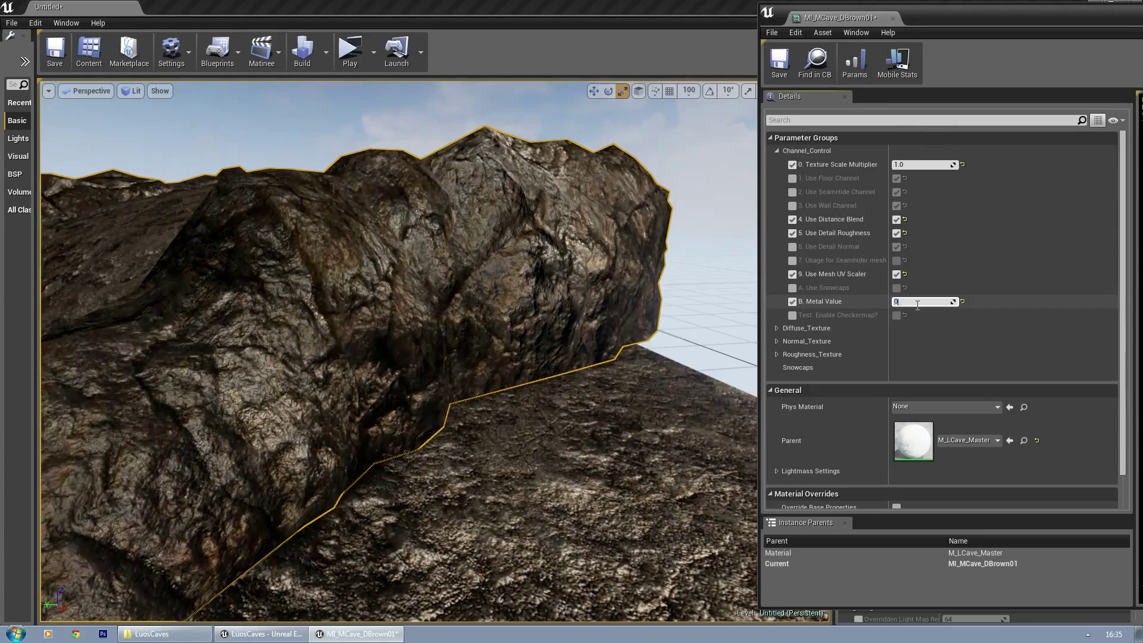
{"action": "key", "text": "Return"}
{"action": "right_click_drag", "start_coordinate": [143, 299], "coordinate": [274, 277]}
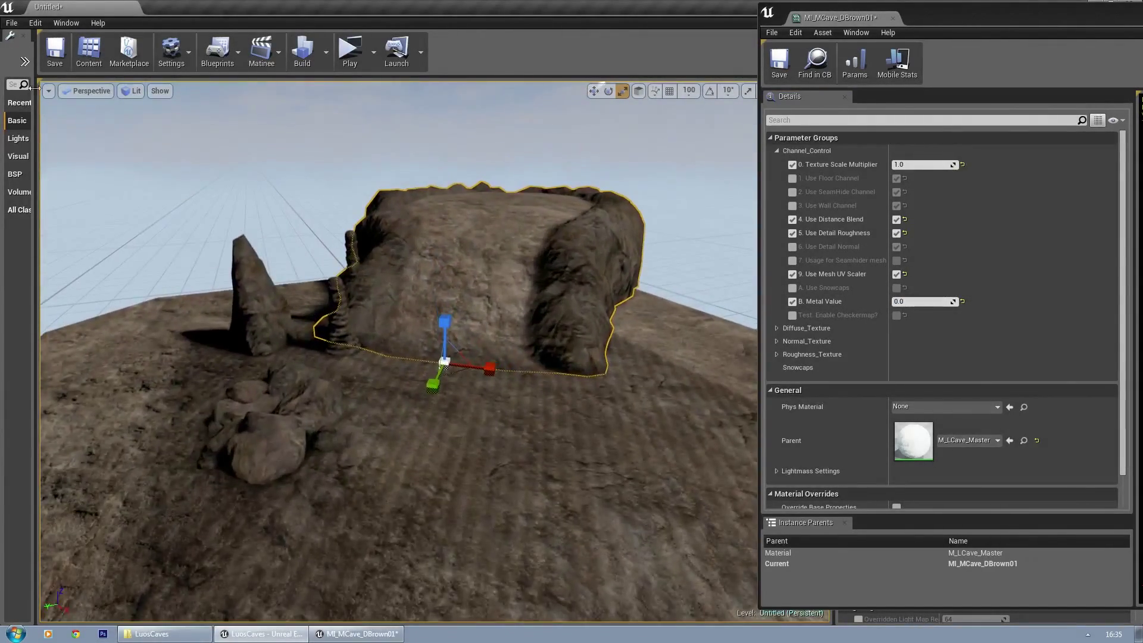
Step: Switch the viewport to Unlit shading and look over the rocks and ground without lighting
{"action": "left_click", "coordinate": [132, 90]}
{"action": "left_click", "coordinate": [138, 126]}
{"action": "scroll", "coordinate": [253, 161], "scroll_direction": "up", "scroll_amount": 5}
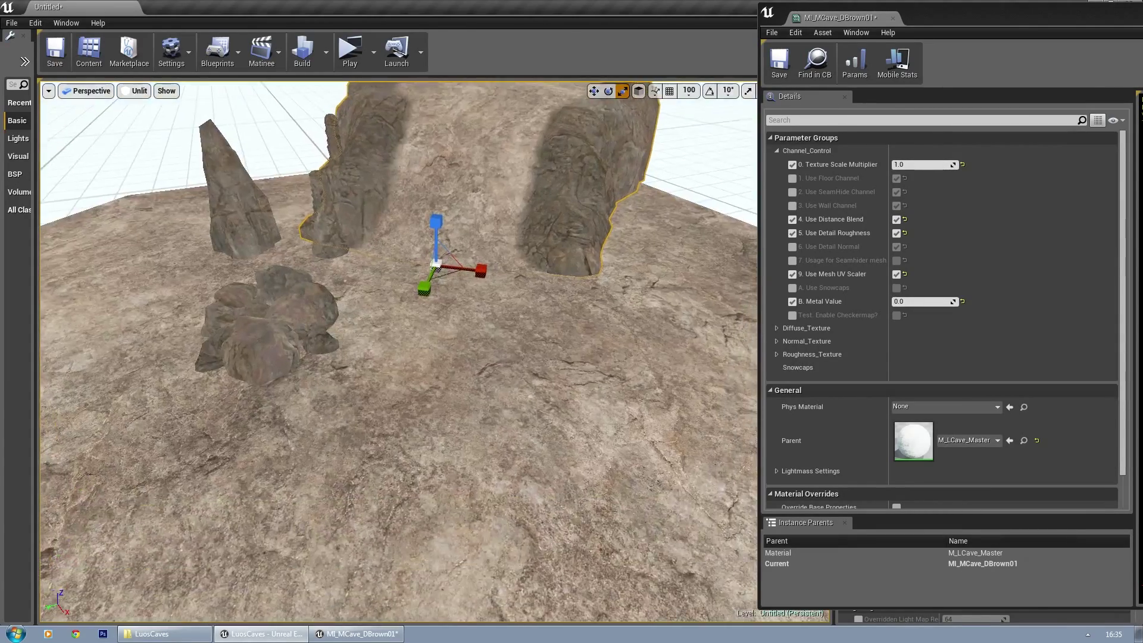
{"action": "left_click_drag", "start_coordinate": [253, 160], "coordinate": [250, 143]}
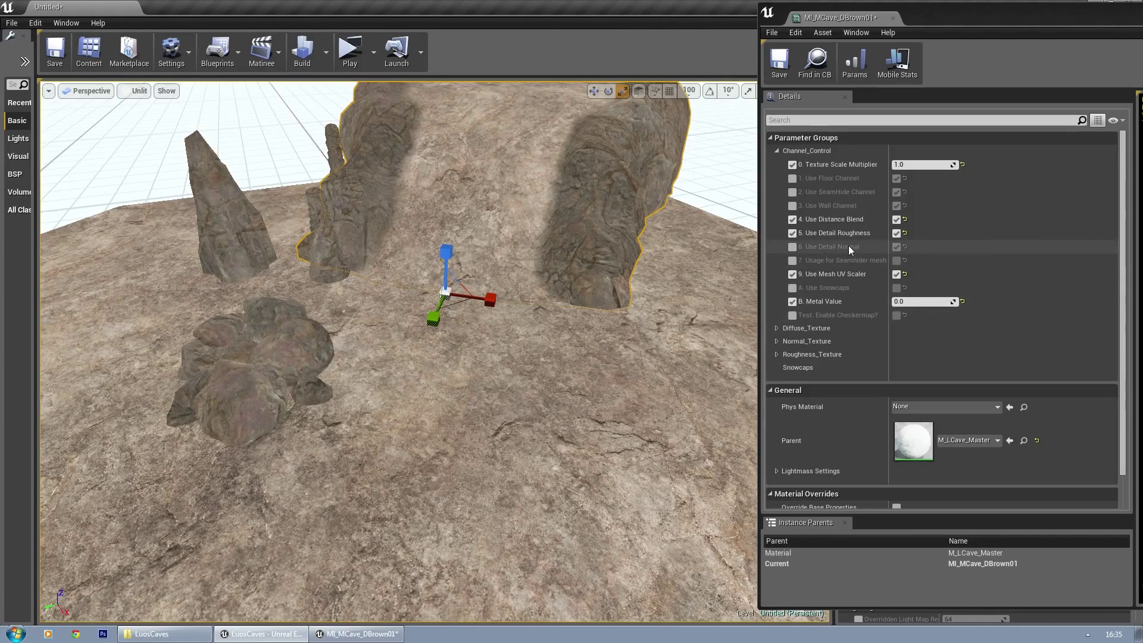
Step: Collapse Channel_Control, expand Diffuse_Texture and enable the Cave Floor Texture and Cave Wall Texture overrides
{"action": "left_click", "coordinate": [777, 151]}
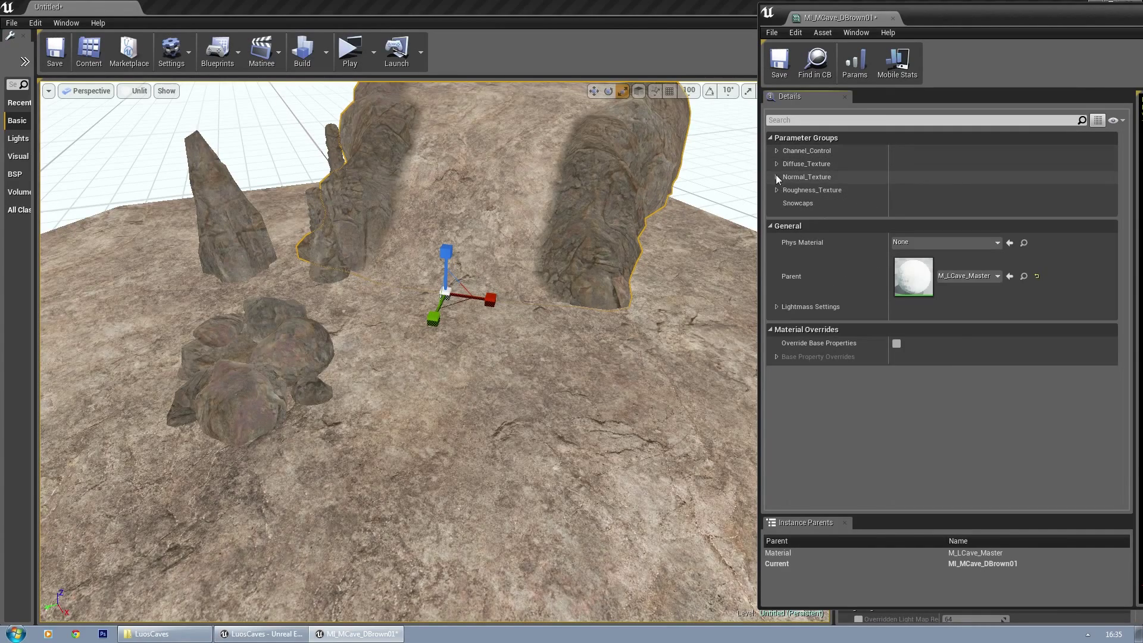
{"action": "left_click", "coordinate": [776, 164]}
{"action": "right_click_drag", "start_coordinate": [593, 295], "coordinate": [580, 280]}
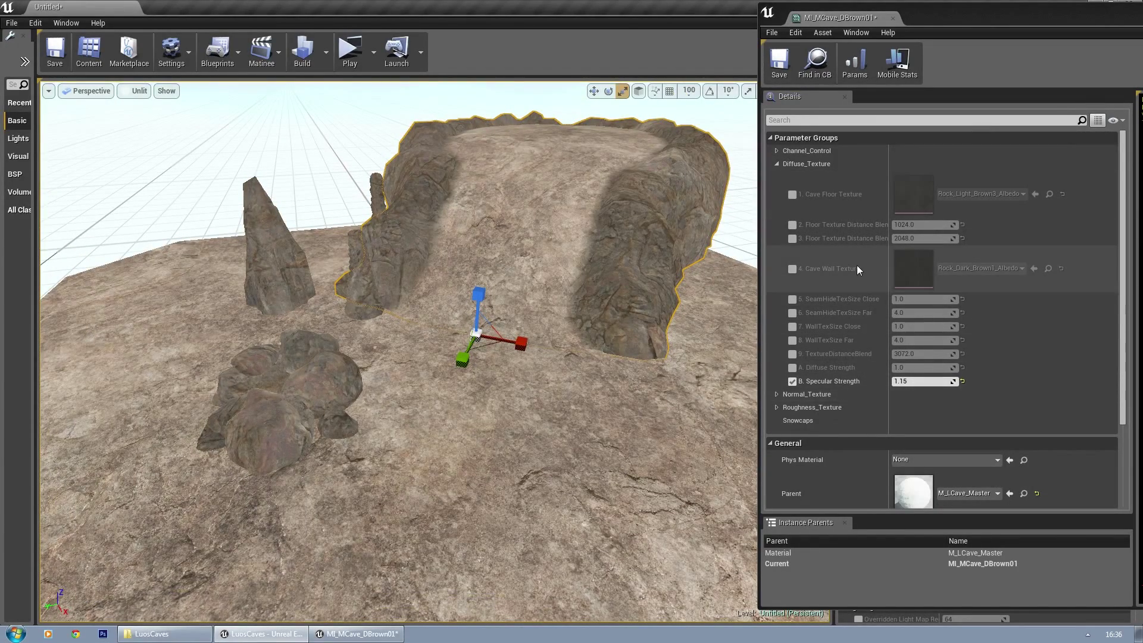
{"action": "left_click", "coordinate": [792, 195]}
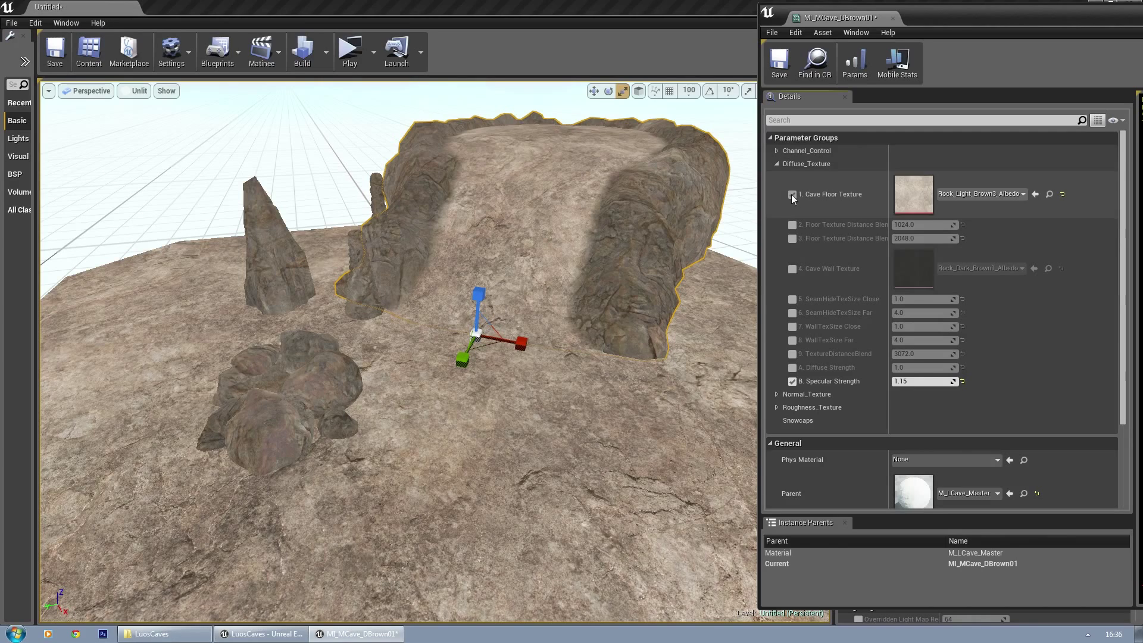
{"action": "left_click", "coordinate": [792, 269]}
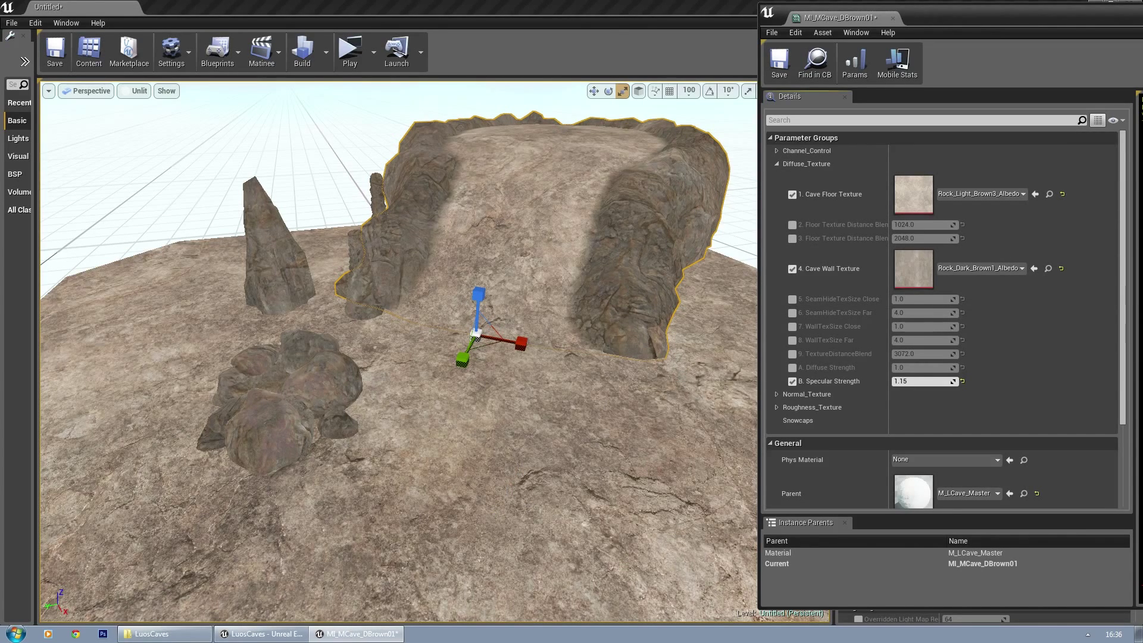
Step: Switch to Chrome, review the description and attachments of the Natural Tiling Materials Pack card on Trello, and close the browser
{"action": "left_click_drag", "start_coordinate": [977, 13], "coordinate": [975, 38]}
{"action": "left_click", "coordinate": [75, 634]}
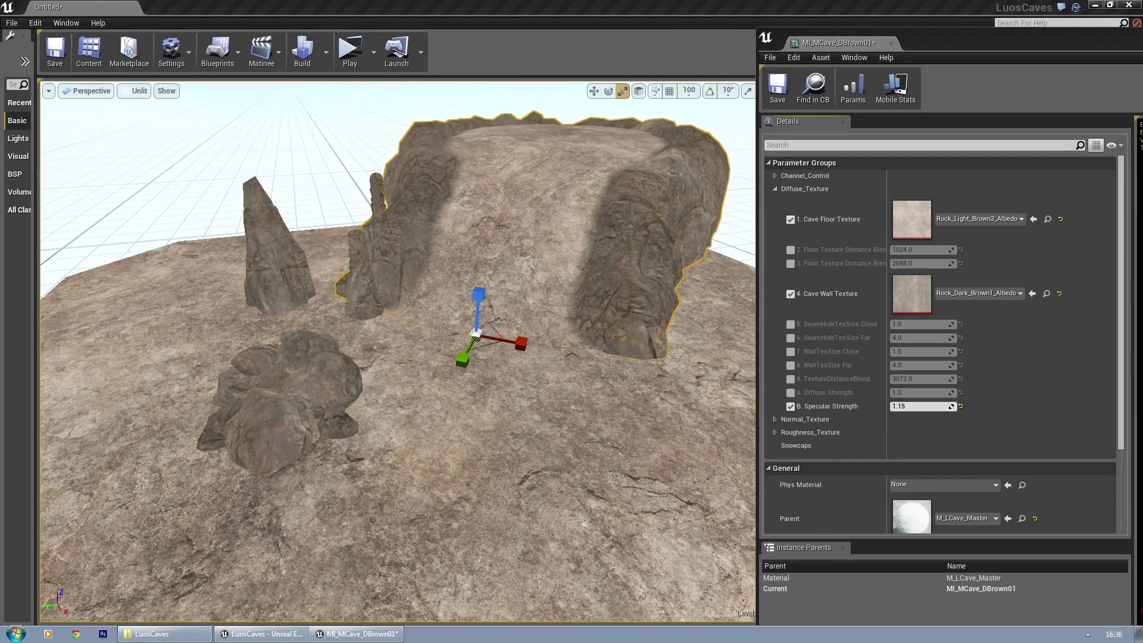
{"action": "left_click_drag", "start_coordinate": [1142, 112], "coordinate": [465, 1]}
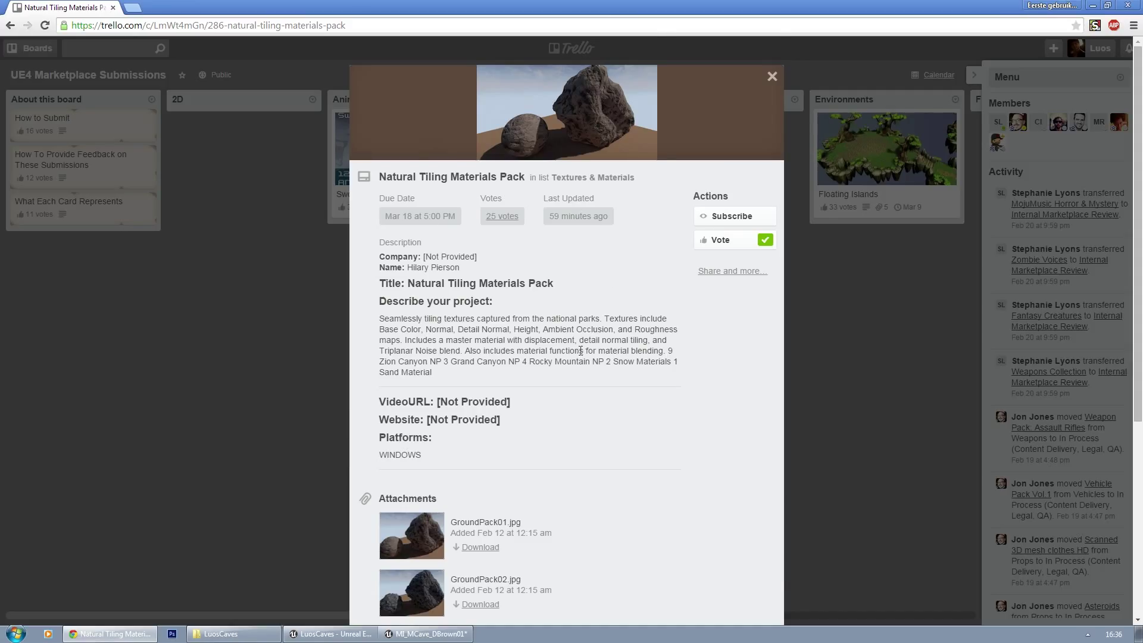
{"action": "scroll", "coordinate": [582, 370], "scroll_direction": "down", "scroll_amount": 5}
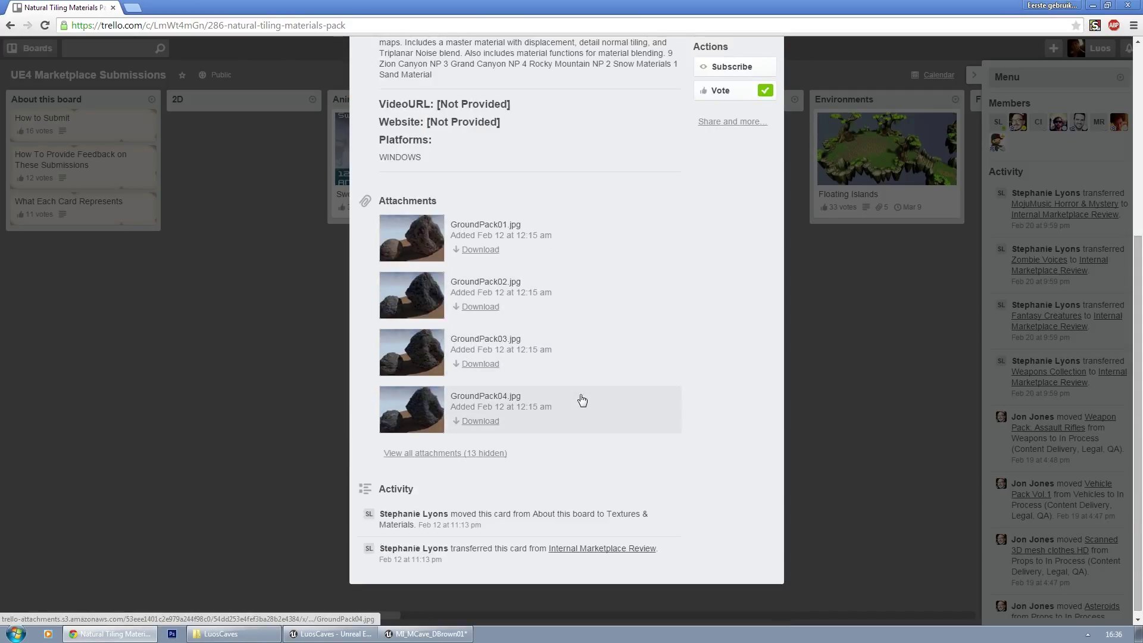
{"action": "scroll", "coordinate": [582, 400], "scroll_direction": "up", "scroll_amount": 3}
{"action": "scroll", "coordinate": [575, 394], "scroll_direction": "down", "scroll_amount": 2}
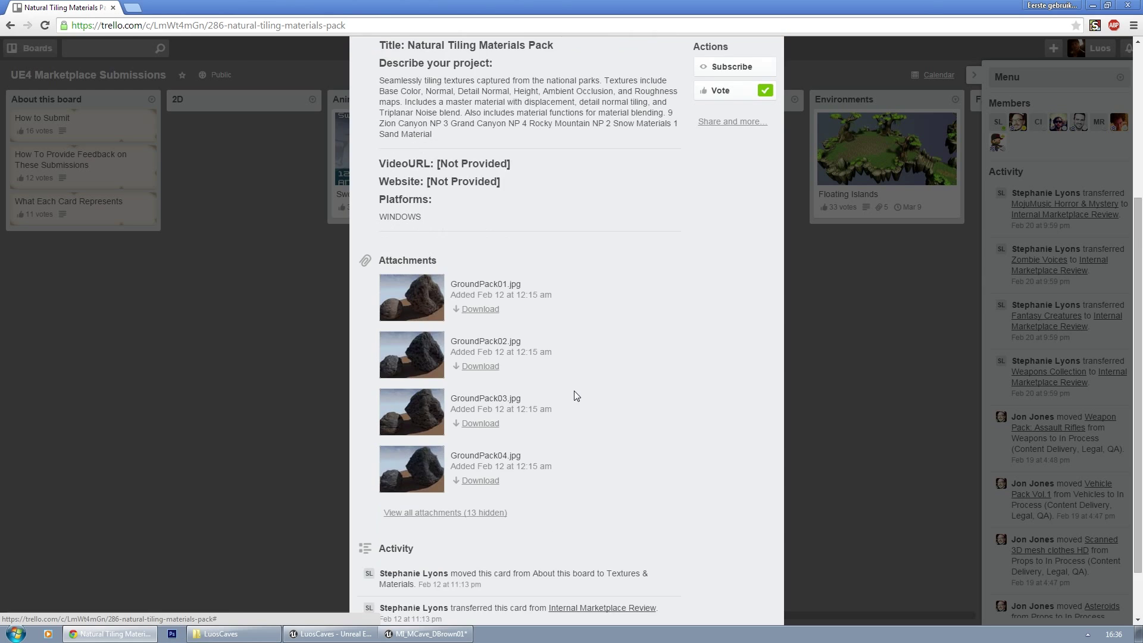
{"action": "scroll", "coordinate": [576, 396], "scroll_direction": "down", "scroll_amount": 1}
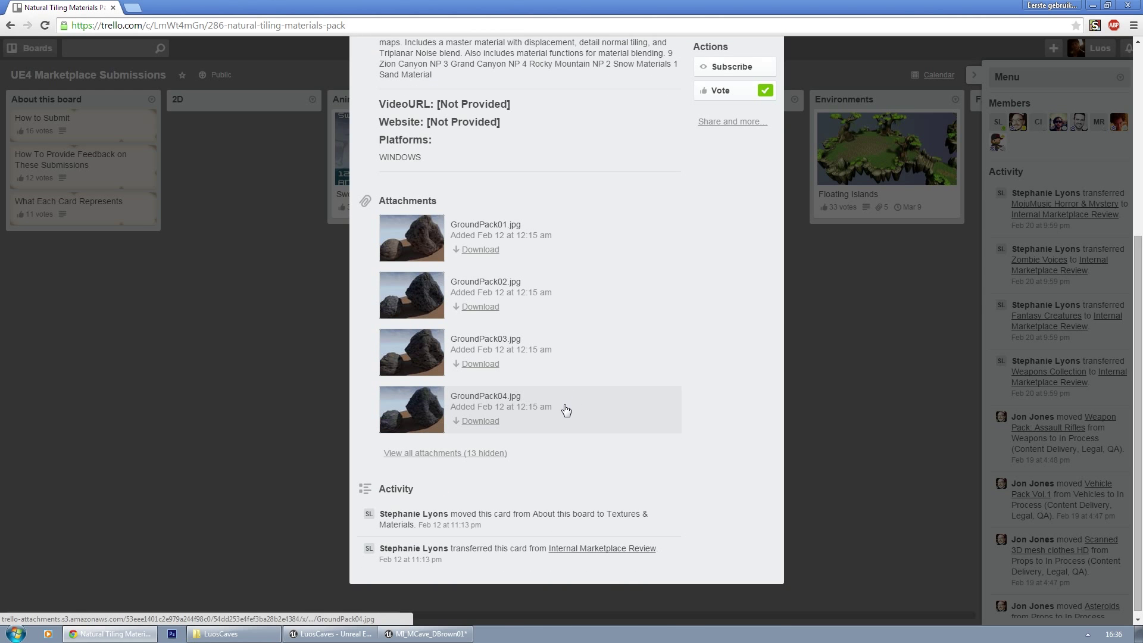
{"action": "scroll", "coordinate": [543, 409], "scroll_direction": "up", "scroll_amount": 3}
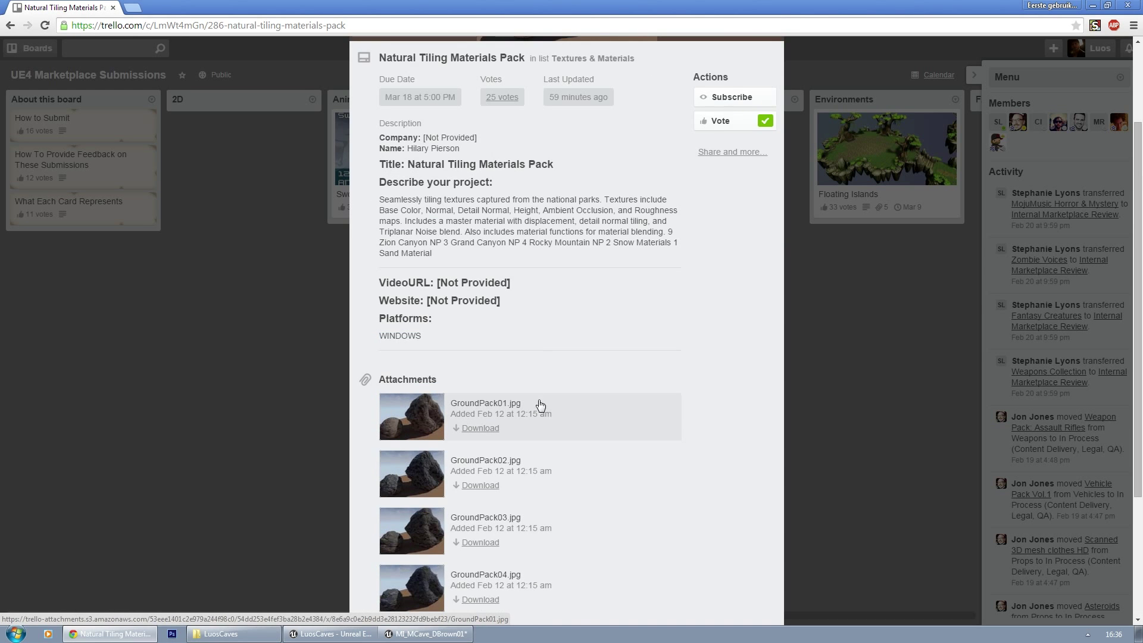
{"action": "scroll", "coordinate": [538, 403], "scroll_direction": "down", "scroll_amount": 3}
{"action": "scroll", "coordinate": [541, 393], "scroll_direction": "up", "scroll_amount": 4}
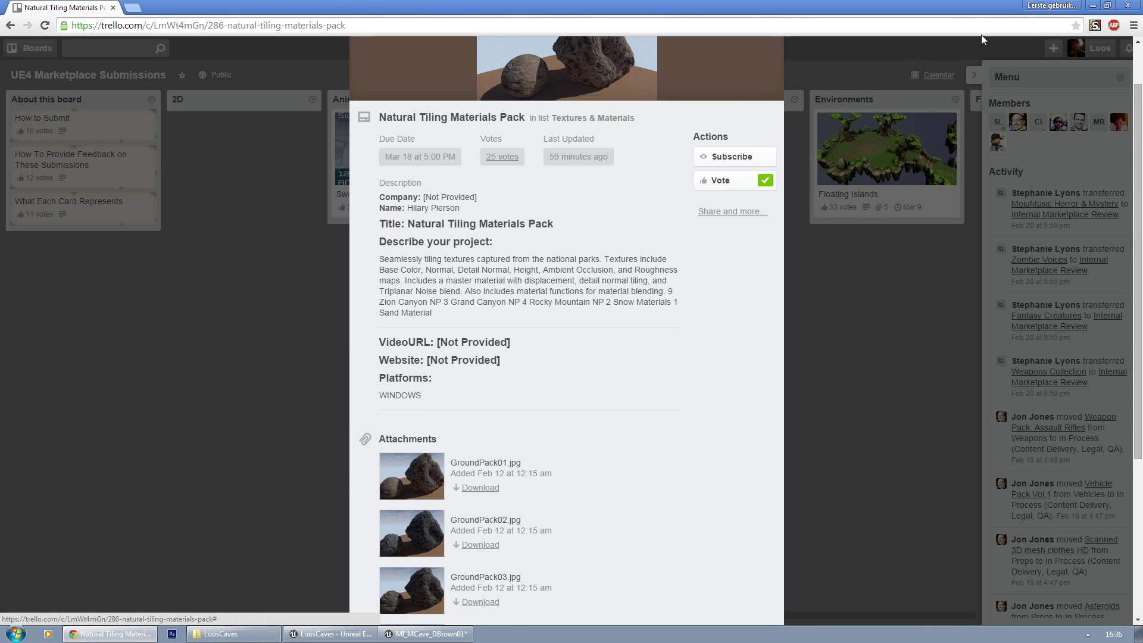
{"action": "left_click", "coordinate": [1133, 7]}
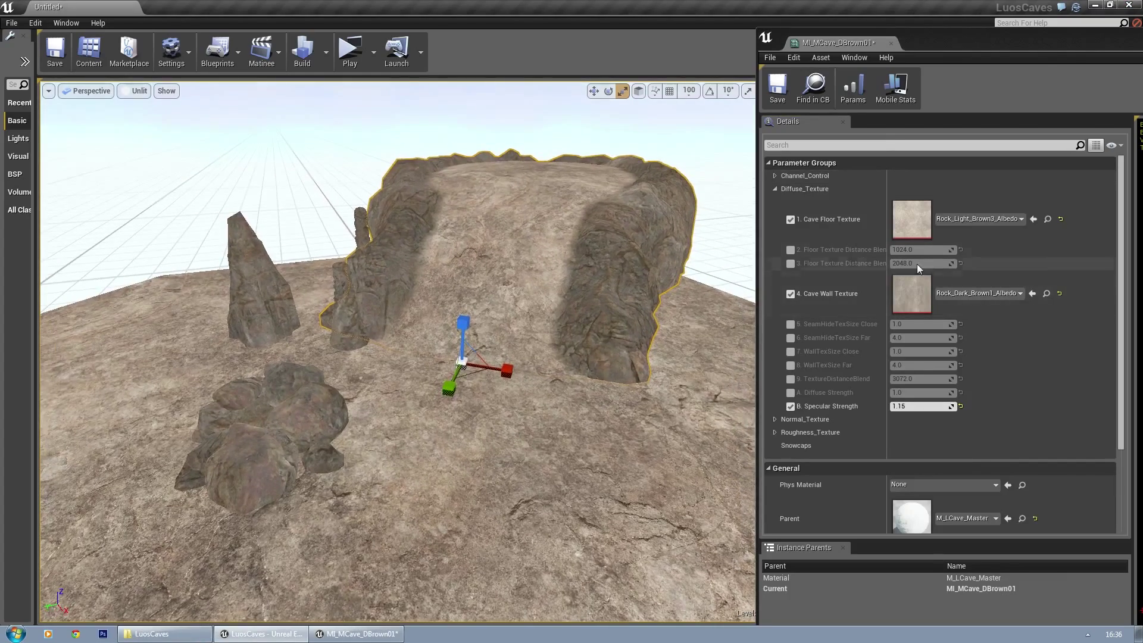
Step: Browse the available floor textures, and search for "cliff" to assign Cliff01__Base_Color as the Cave Wall Texture
{"action": "left_click", "coordinate": [960, 220]}
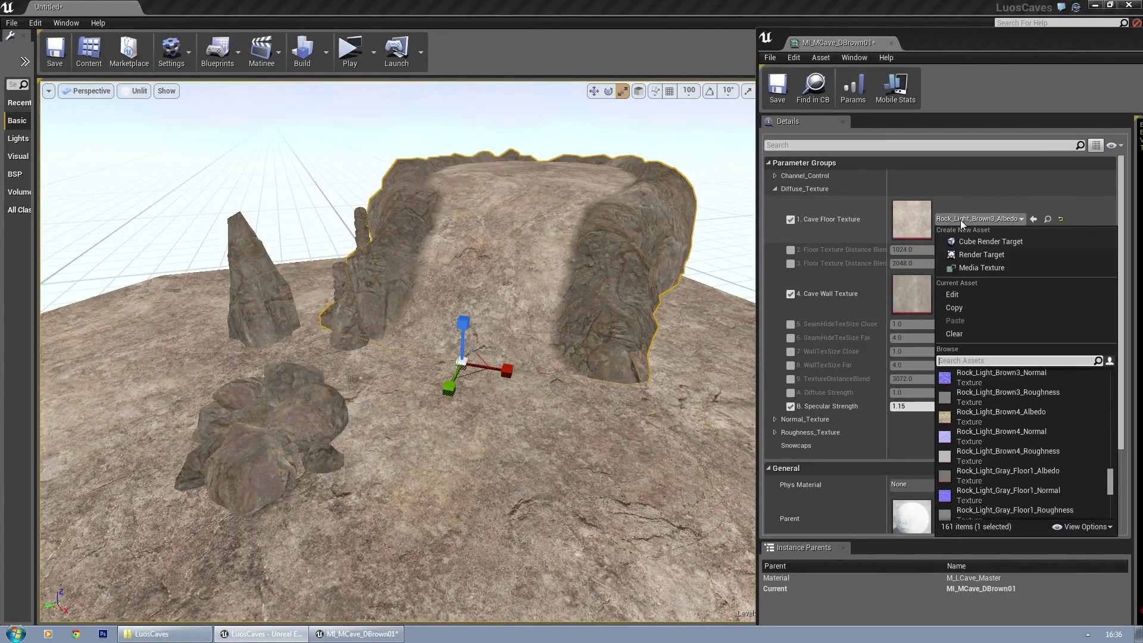
{"action": "left_click_drag", "start_coordinate": [1111, 483], "coordinate": [1115, 390]}
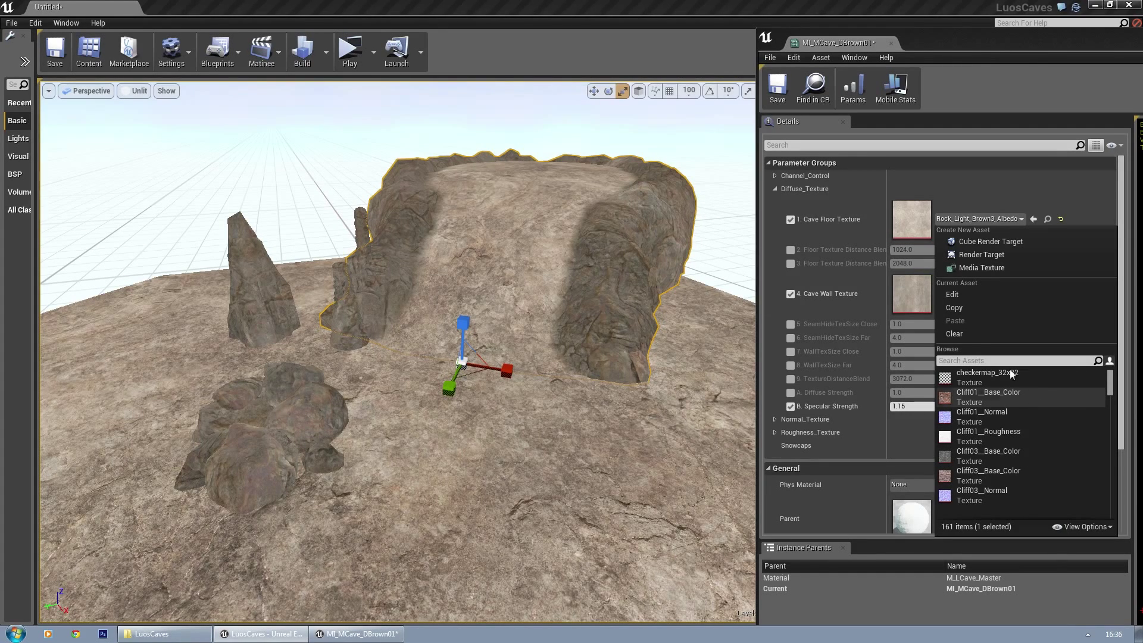
{"action": "left_click", "coordinate": [911, 294]}
{"action": "left_click", "coordinate": [963, 298]}
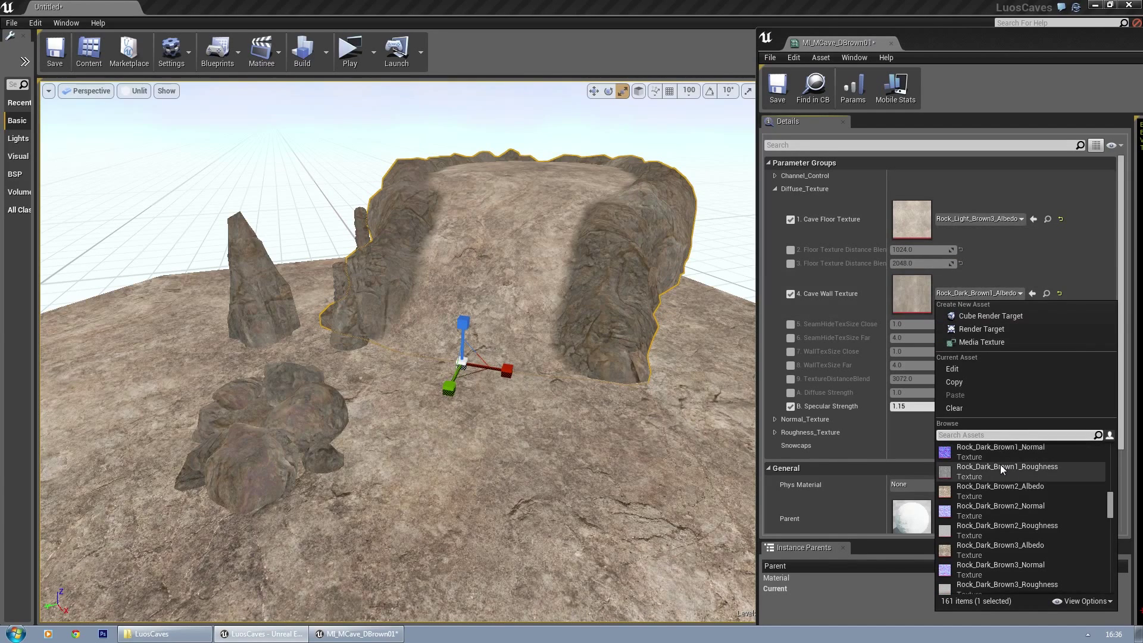
{"action": "type", "text": "cliff"}
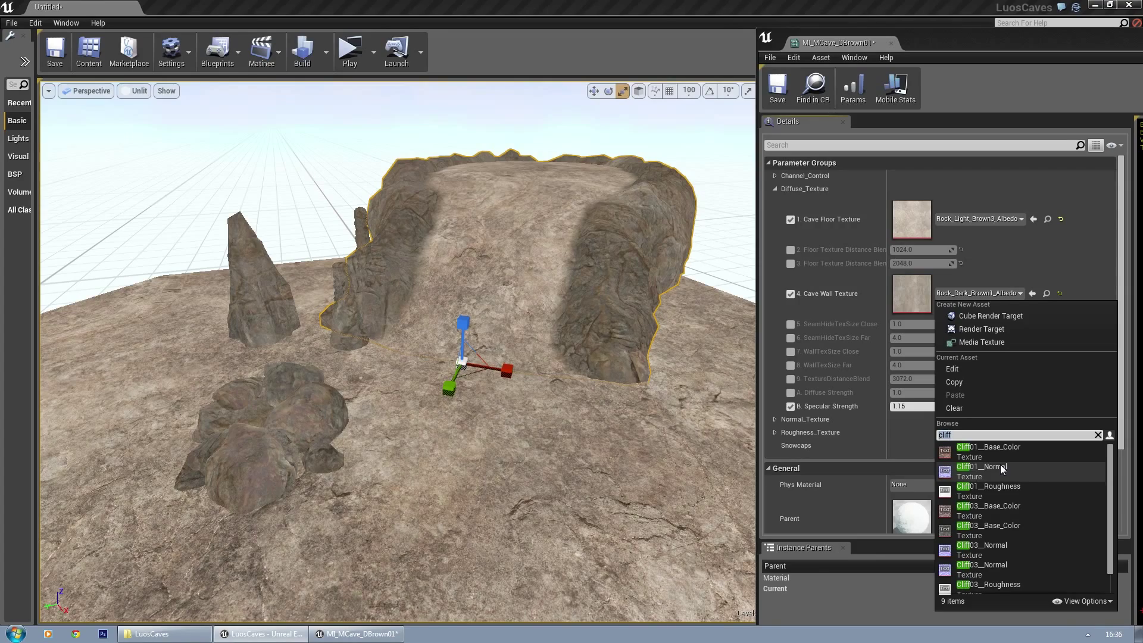
{"action": "left_click", "coordinate": [1005, 449]}
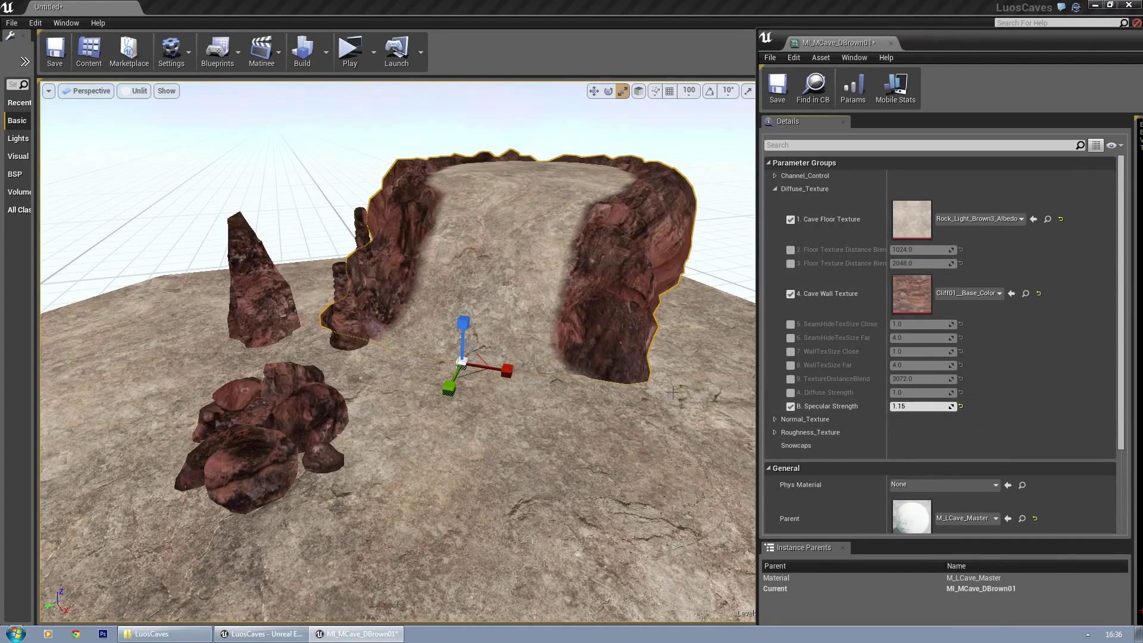
Step: Inspect the retextured rocks while trying Texture Scale Multiplier values of 0.5 and 2, and restore the multiplier to 1
{"action": "mouse_move", "coordinate": [476, 358]}
{"action": "right_mouse_down"}
{"action": "mouse_move", "coordinate": [459, 346]}
{"action": "mouse_move", "coordinate": [476, 346]}
{"action": "right_mouse_up"}
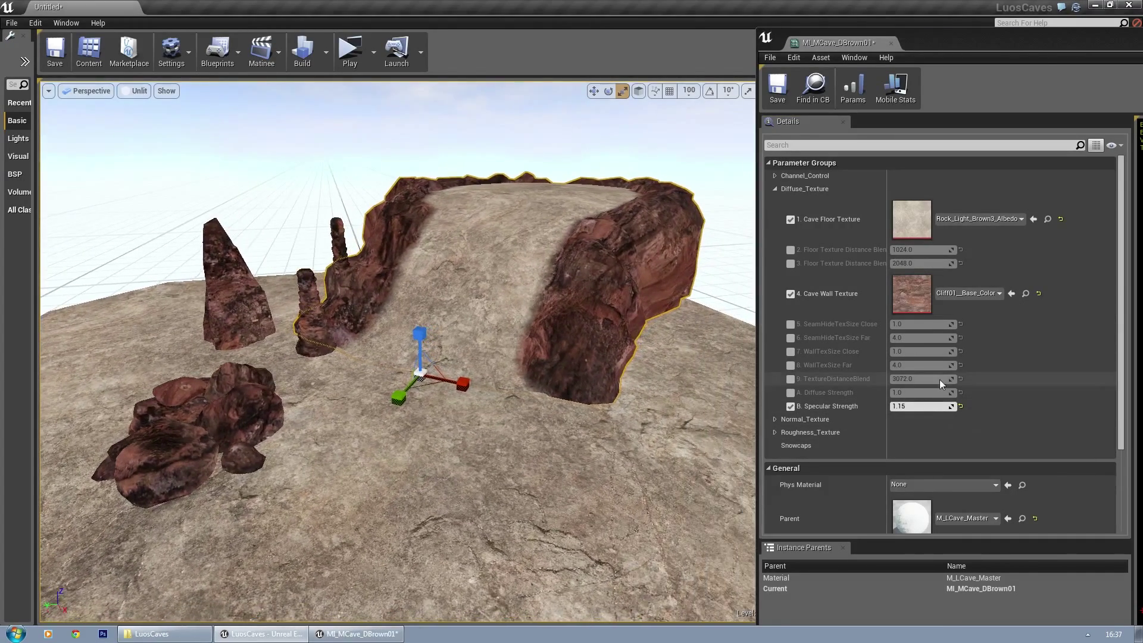
{"action": "right_click_drag", "start_coordinate": [596, 358], "coordinate": [697, 352]}
{"action": "mouse_move", "coordinate": [470, 357]}
{"action": "right_mouse_down"}
{"action": "mouse_move", "coordinate": [452, 357]}
{"action": "mouse_move", "coordinate": [465, 357]}
{"action": "right_mouse_up"}
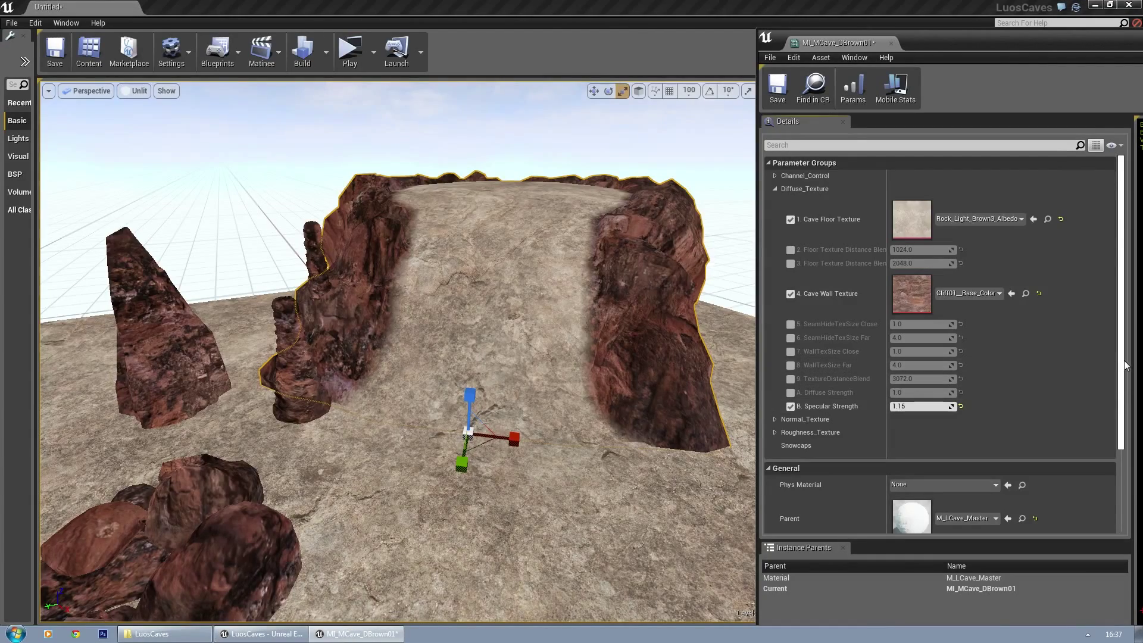
{"action": "left_click", "coordinate": [775, 176]}
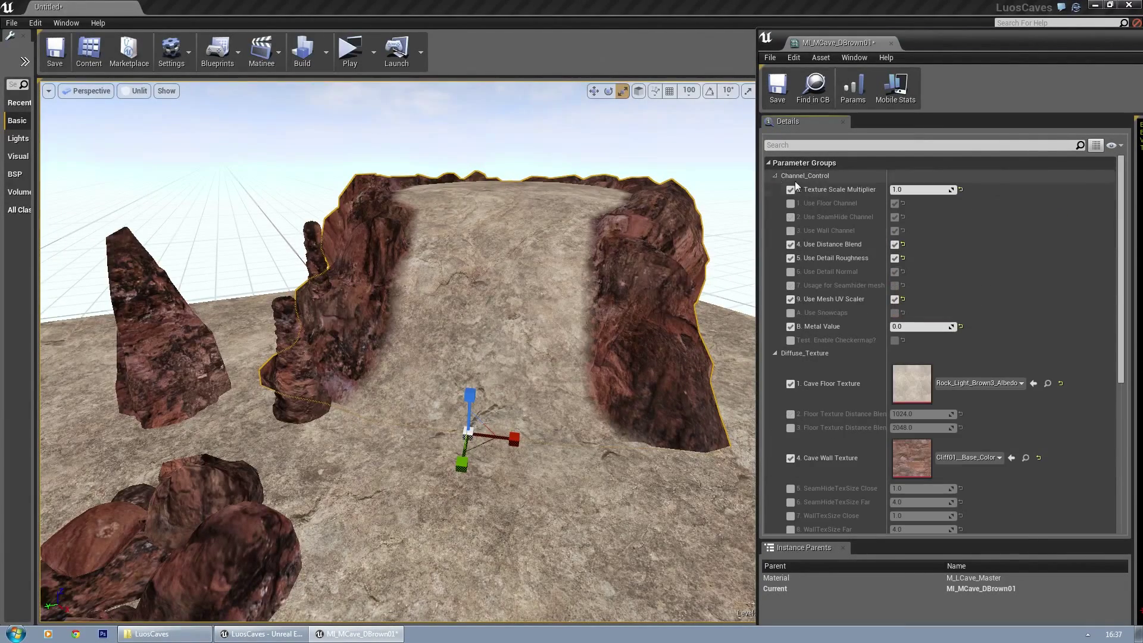
{"action": "left_click", "coordinate": [926, 191]}
{"action": "type", "text": "0.5"}
{"action": "key", "text": "Return"}
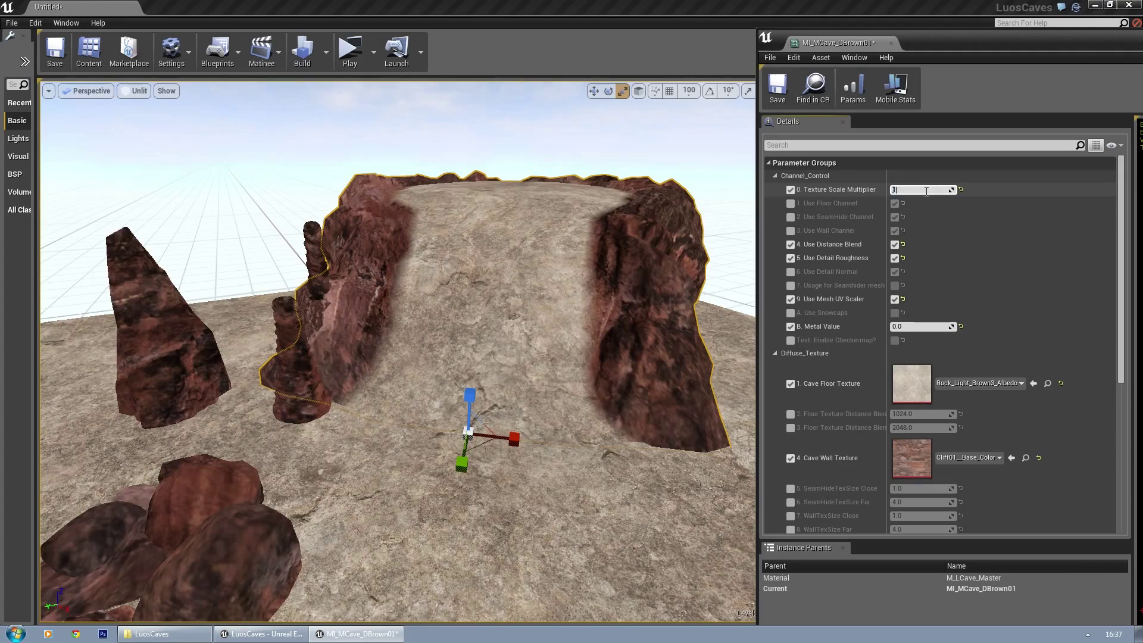
{"action": "type", "text": "2"}
{"action": "key", "text": "Return"}
{"action": "type", "text": "1"}
{"action": "key", "text": "Return"}
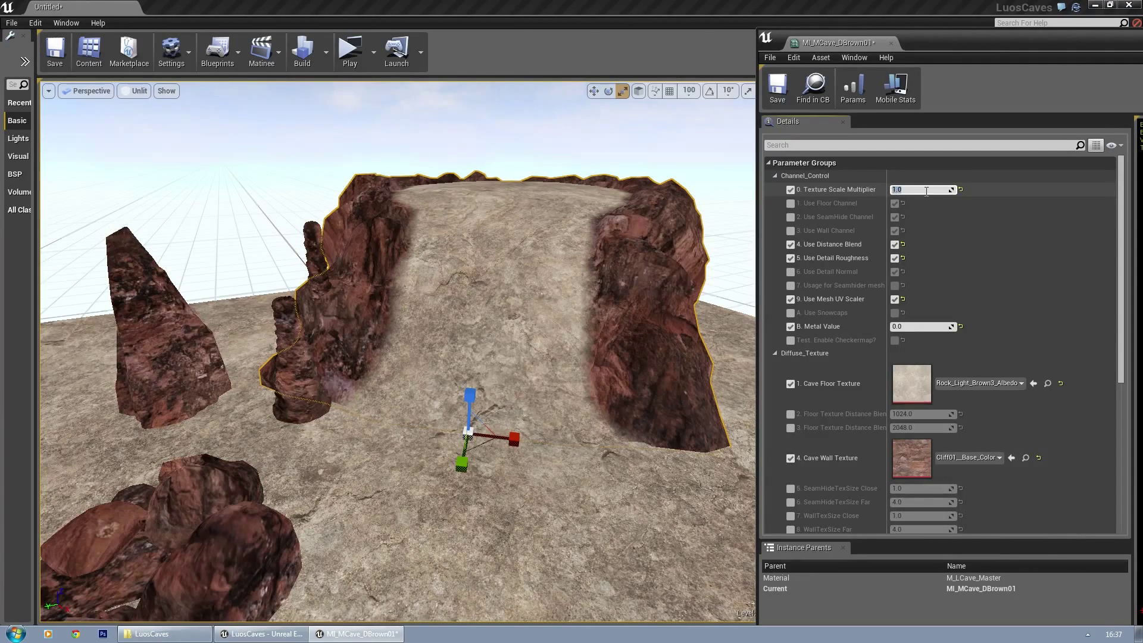
Step: Override the first Floor Texture Distance Blend parameter, try 512 on the ground and restore it to 1024
{"action": "left_click_drag", "start_coordinate": [1122, 238], "coordinate": [1122, 337]}
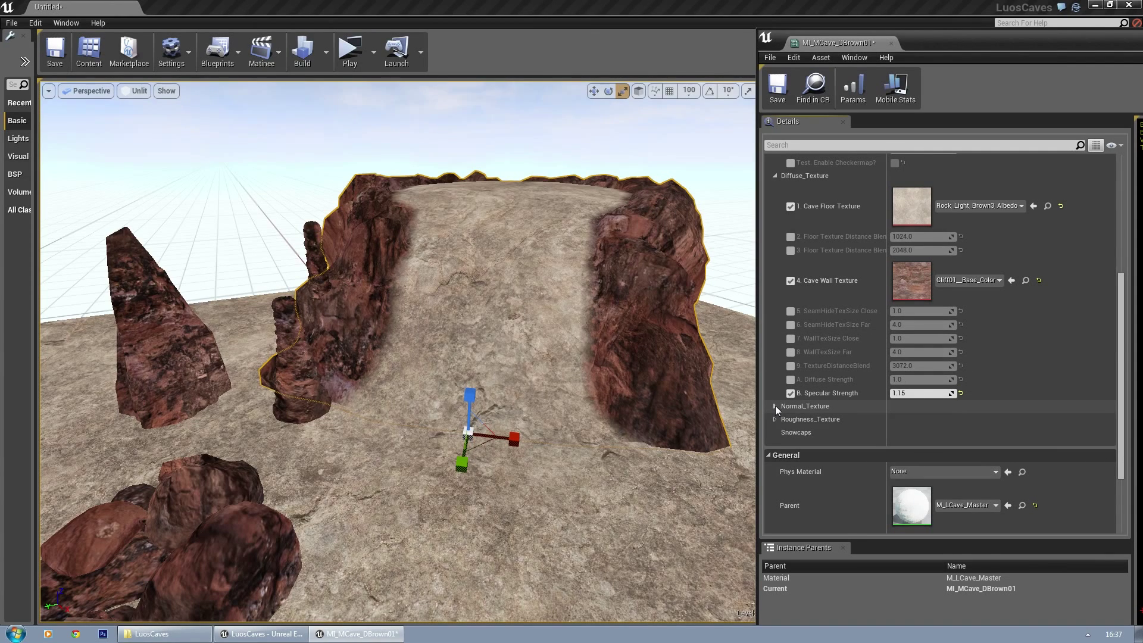
{"action": "right_click_drag", "start_coordinate": [517, 432], "coordinate": [477, 426]}
{"action": "key", "text": "s"}
{"action": "key", "text": "w"}
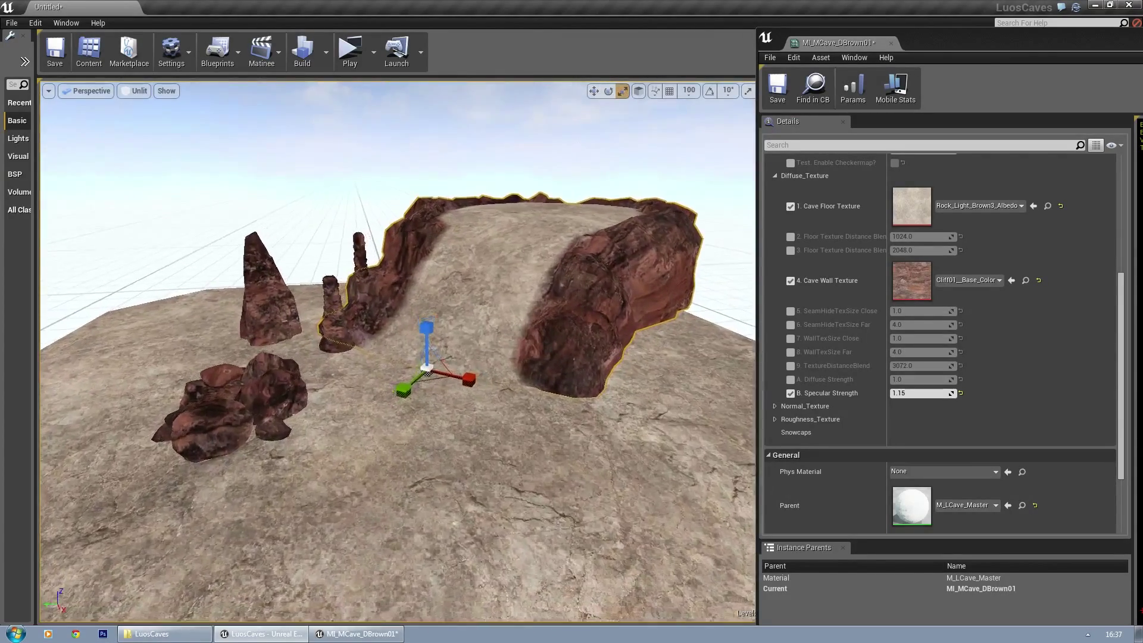
{"action": "right_click_drag", "start_coordinate": [399, 331], "coordinate": [381, 322]}
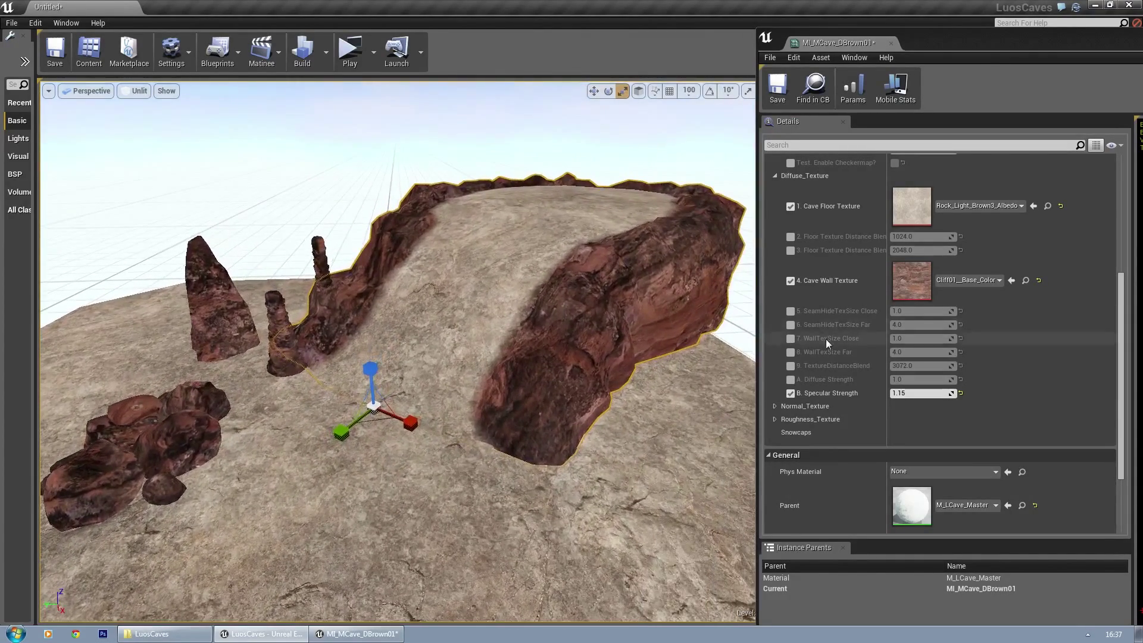
{"action": "right_click_drag", "start_coordinate": [632, 292], "coordinate": [625, 290]}
{"action": "left_click", "coordinate": [791, 236]}
{"action": "left_click", "coordinate": [923, 237]}
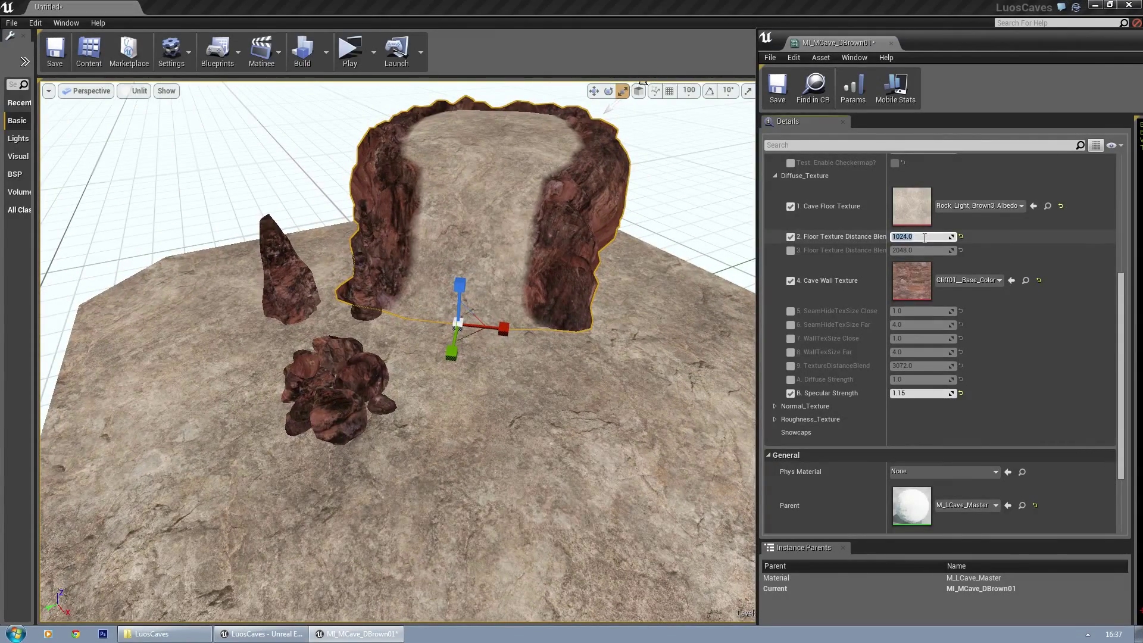
{"action": "type", "text": "512"}
{"action": "key", "text": "Return"}
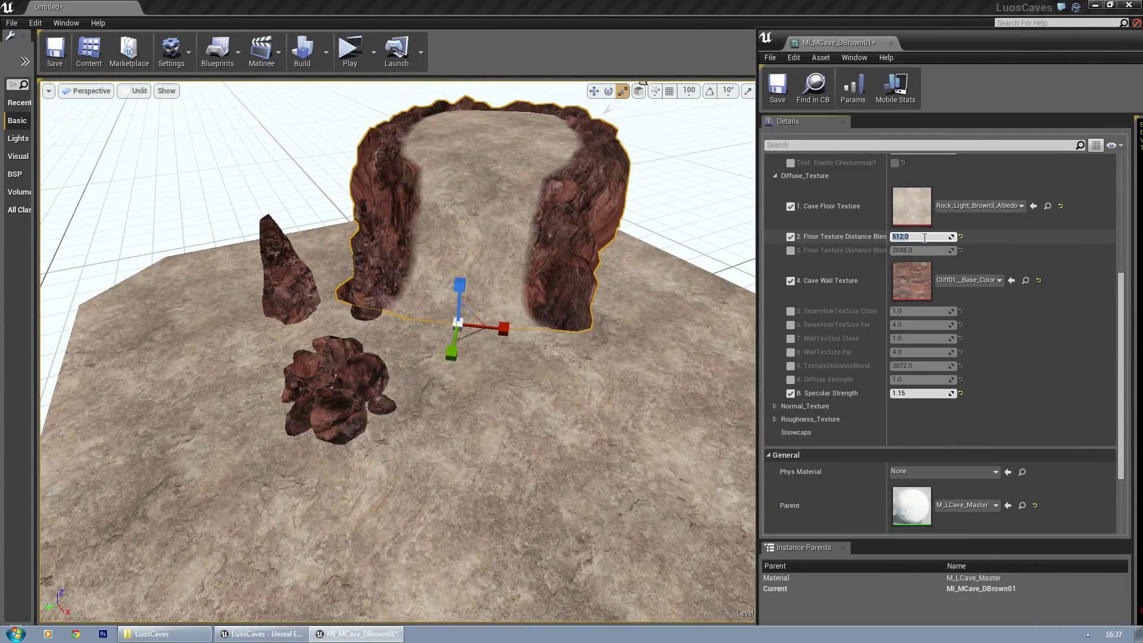
{"action": "key", "text": "Return"}
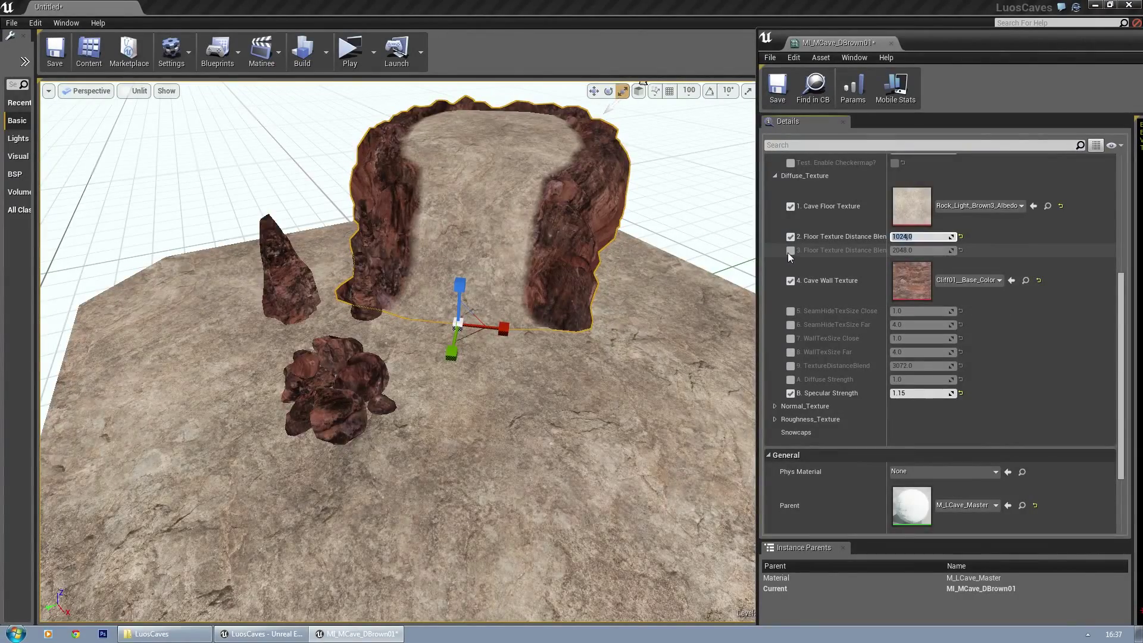
Step: Override the second Floor Texture Distance Blend parameter, set it to 1024 and compare the ground from near and far
{"action": "left_click", "coordinate": [791, 251]}
{"action": "right_click_drag", "start_coordinate": [607, 325], "coordinate": [606, 455]}
{"action": "key", "text": "s"}
{"action": "left_click", "coordinate": [933, 251]}
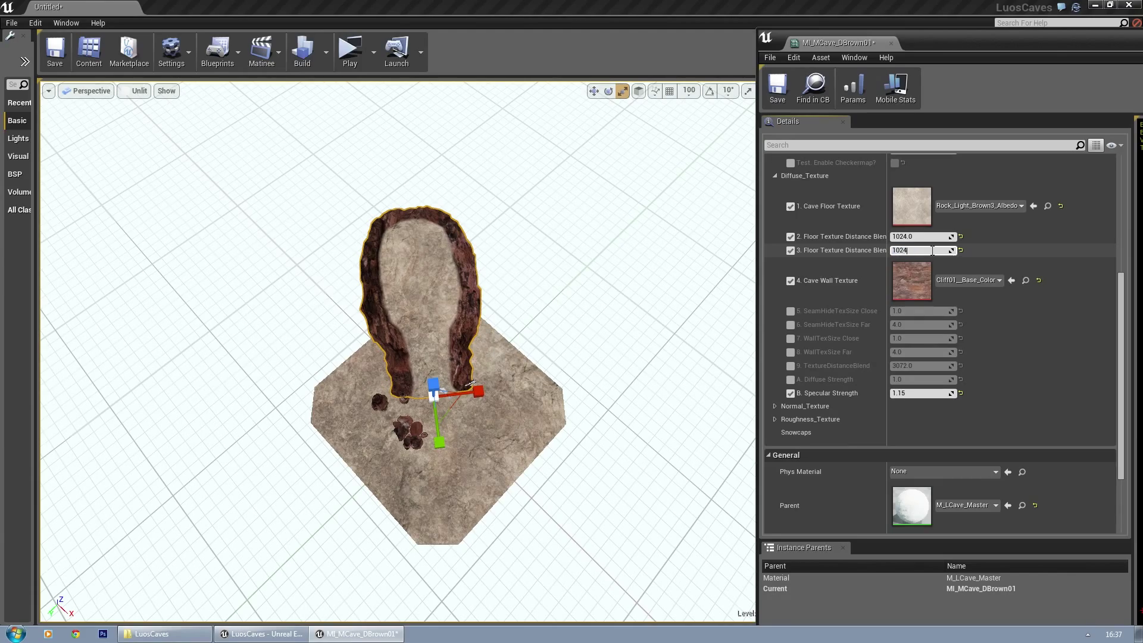
{"action": "key", "text": "Return"}
{"action": "key", "text": "w"}
{"action": "right_click_drag", "start_coordinate": [519, 342], "coordinate": [533, 253]}
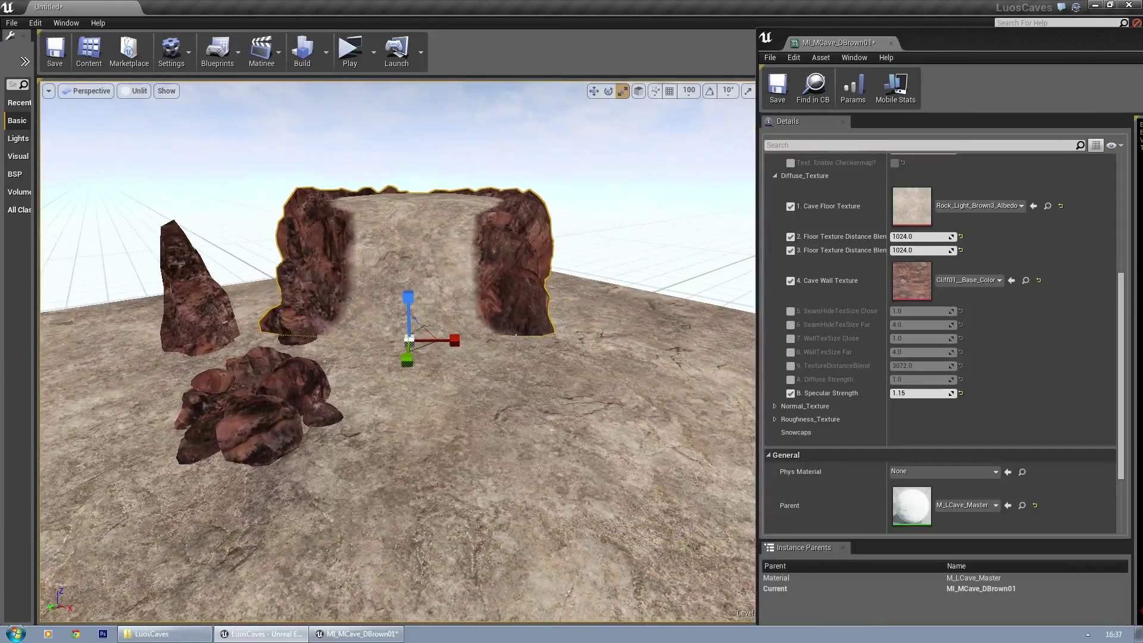
{"action": "right_click_drag", "start_coordinate": [595, 286], "coordinate": [595, 387]}
{"action": "key", "text": "s"}
{"action": "key", "text": "w"}
{"action": "key", "text": "s"}
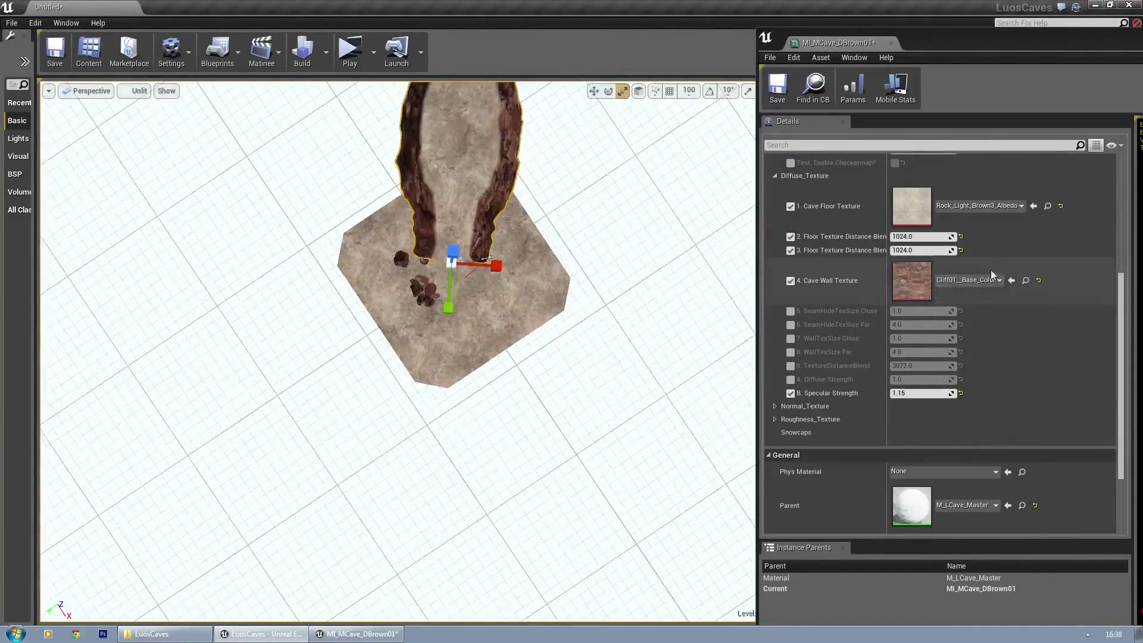
Step: Try 4000 for the second Floor Texture Distance Blend parameter and inspect the ground texture at different distances
{"action": "left_click", "coordinate": [937, 251]}
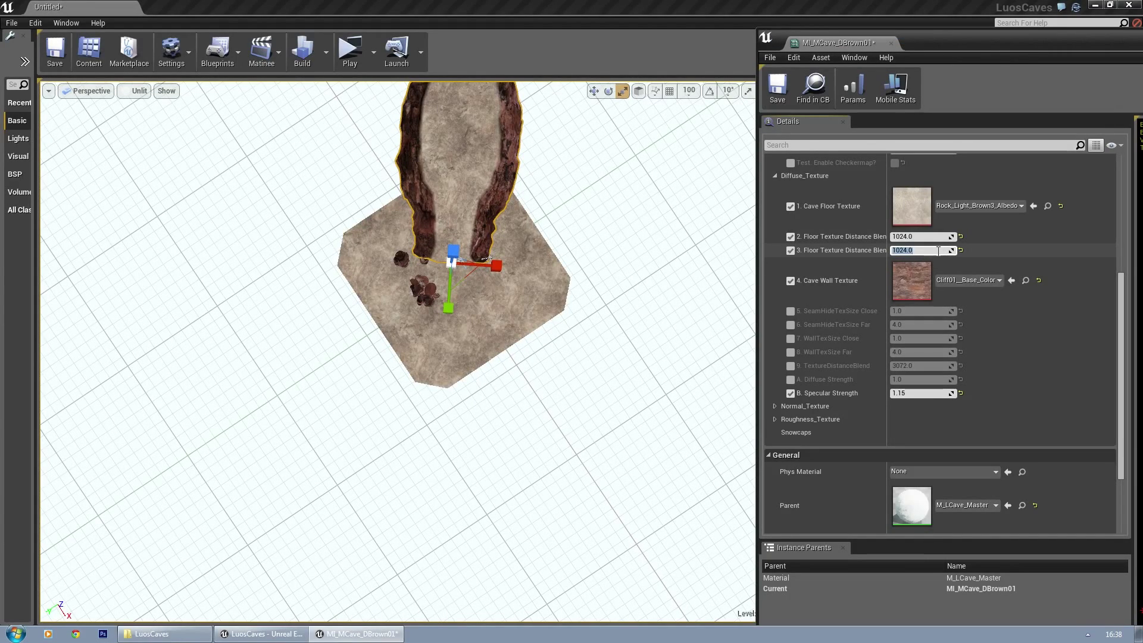
{"action": "type", "text": "4000"}
{"action": "key", "text": "Return"}
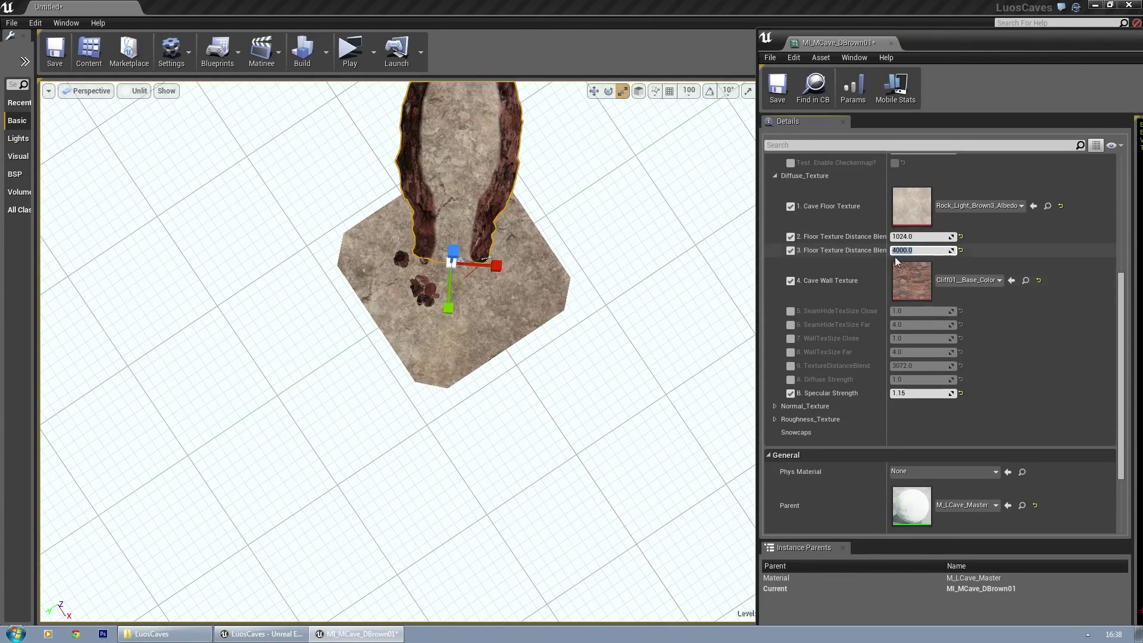
{"action": "right_click_drag", "start_coordinate": [655, 298], "coordinate": [658, 161]}
{"action": "key", "text": "s"}
{"action": "key", "text": "w"}
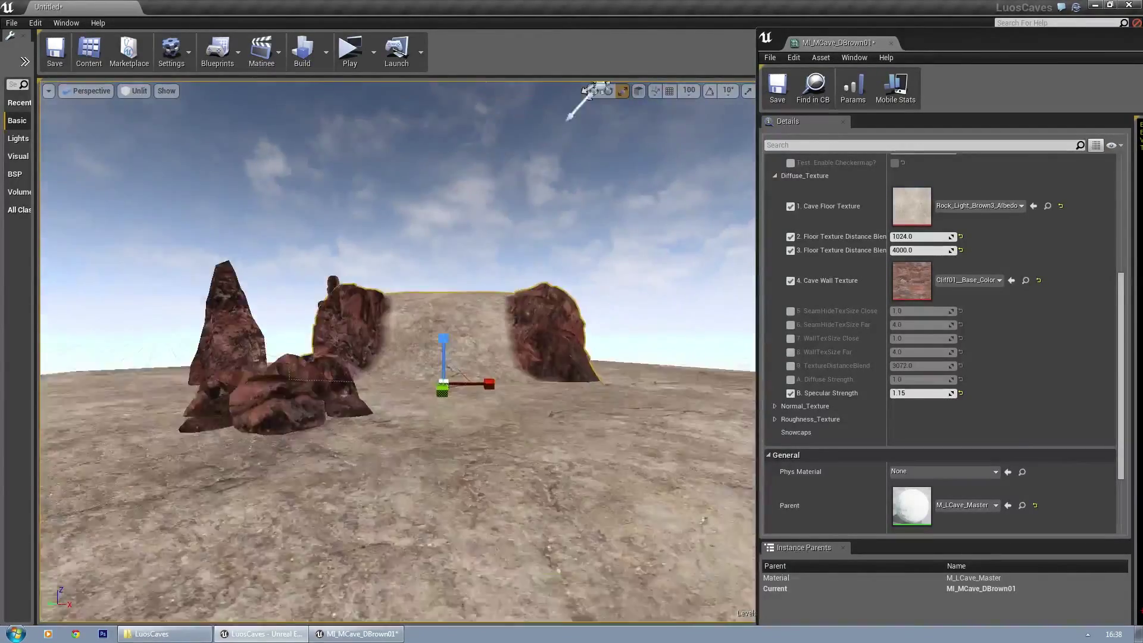
{"action": "right_click_drag", "start_coordinate": [539, 227], "coordinate": [539, 214]}
Step: Return the second Floor Texture Distance Blend to 2048 and disable the overrides of both Floor Texture Distance Blend parameters
{"action": "left_click", "coordinate": [945, 252]}
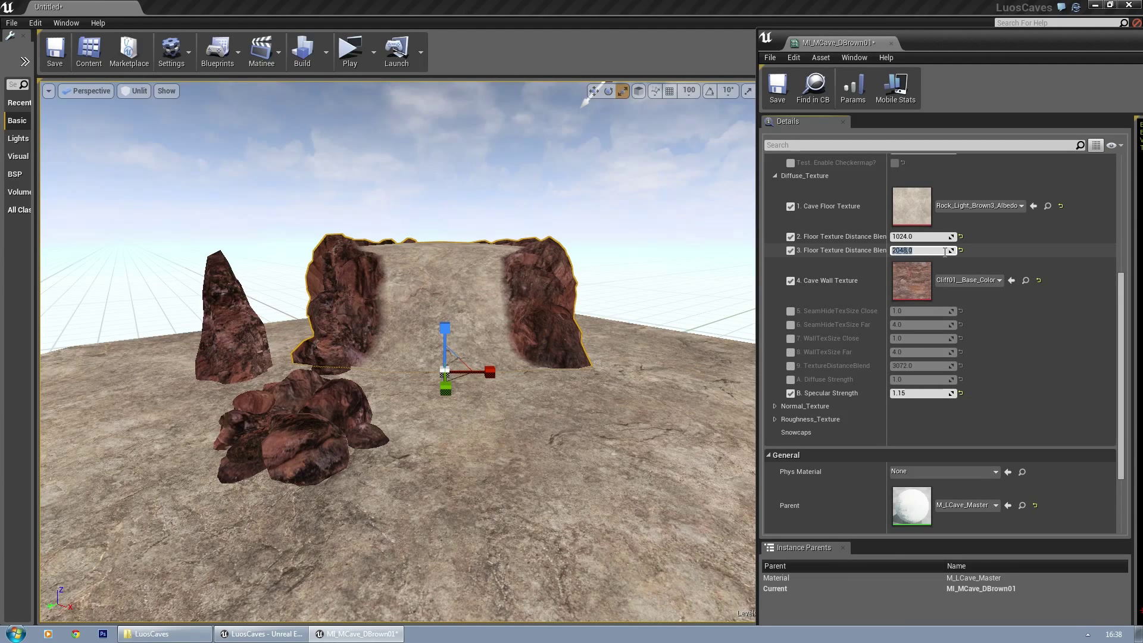
{"action": "left_click", "coordinate": [790, 237]}
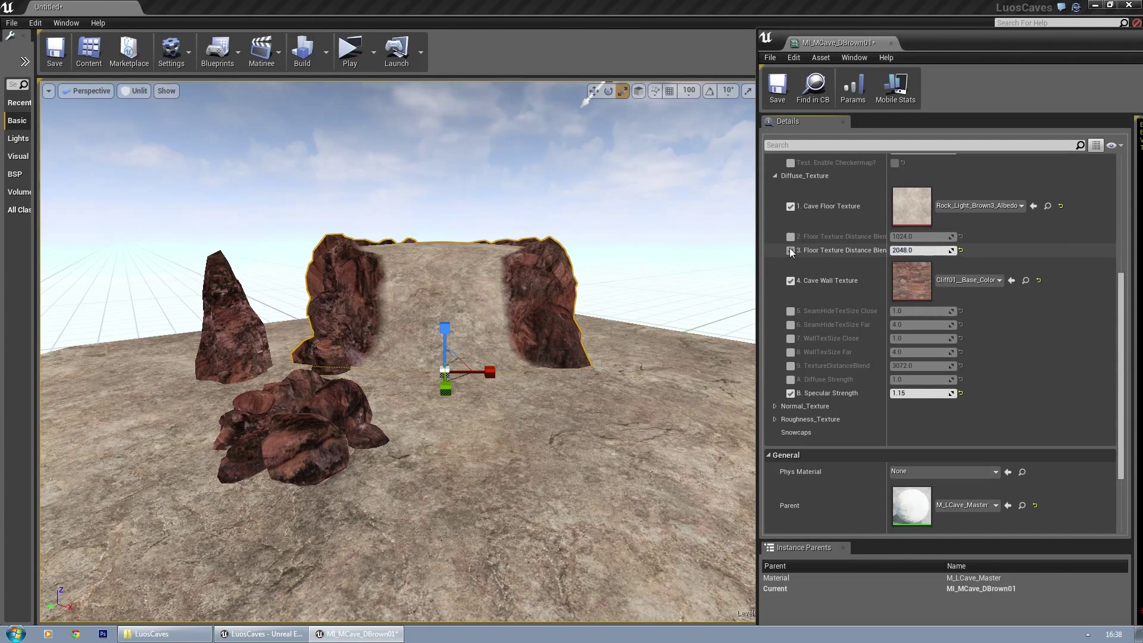
{"action": "left_click", "coordinate": [791, 251]}
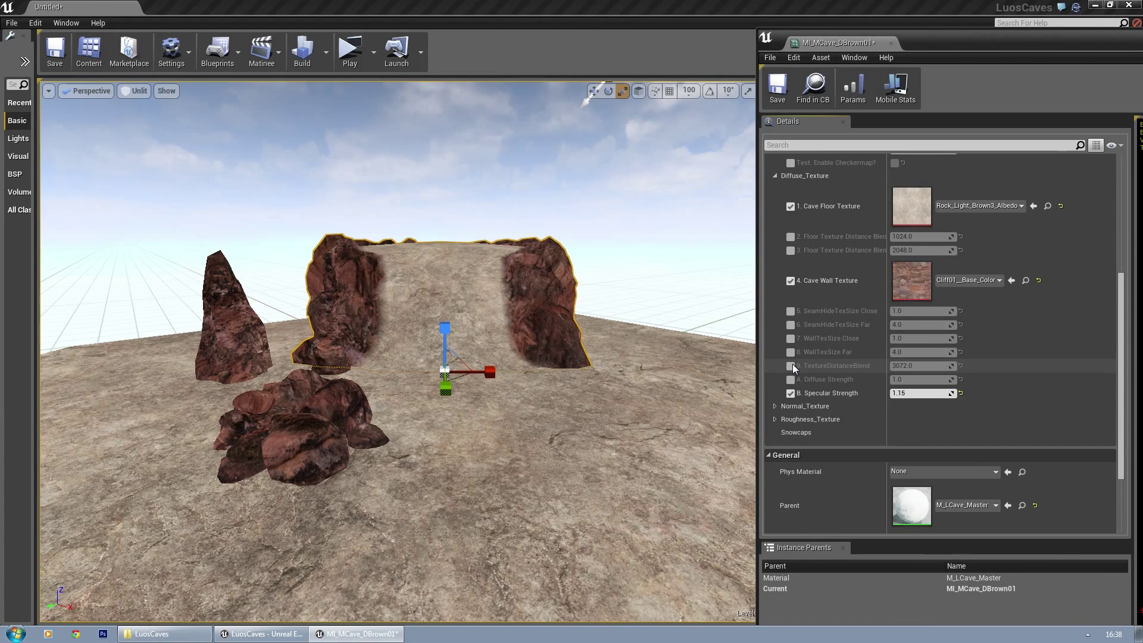
Step: Override Diffuse Strength, try the values 2, 3, 4 and 5 on the cave meshes, and restore it to 1
{"action": "mouse_move", "coordinate": [617, 354]}
{"action": "right_mouse_down"}
{"action": "mouse_move", "coordinate": [609, 381]}
{"action": "mouse_move", "coordinate": [617, 353]}
{"action": "right_mouse_up"}
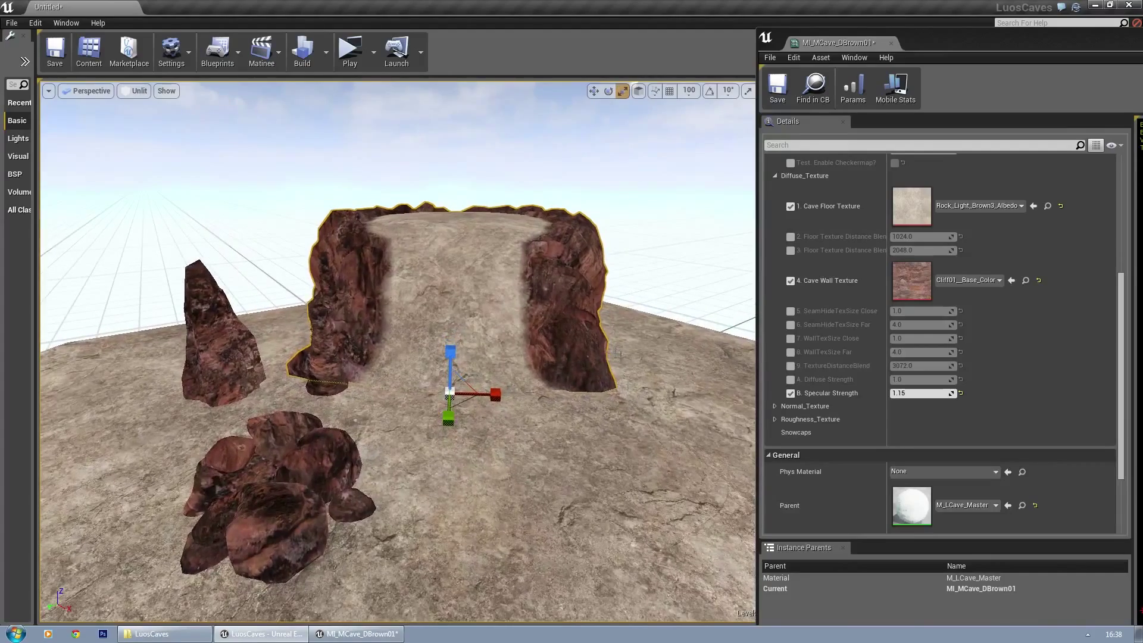
{"action": "left_click", "coordinate": [790, 379]}
{"action": "right_click_drag", "start_coordinate": [536, 358], "coordinate": [556, 351]}
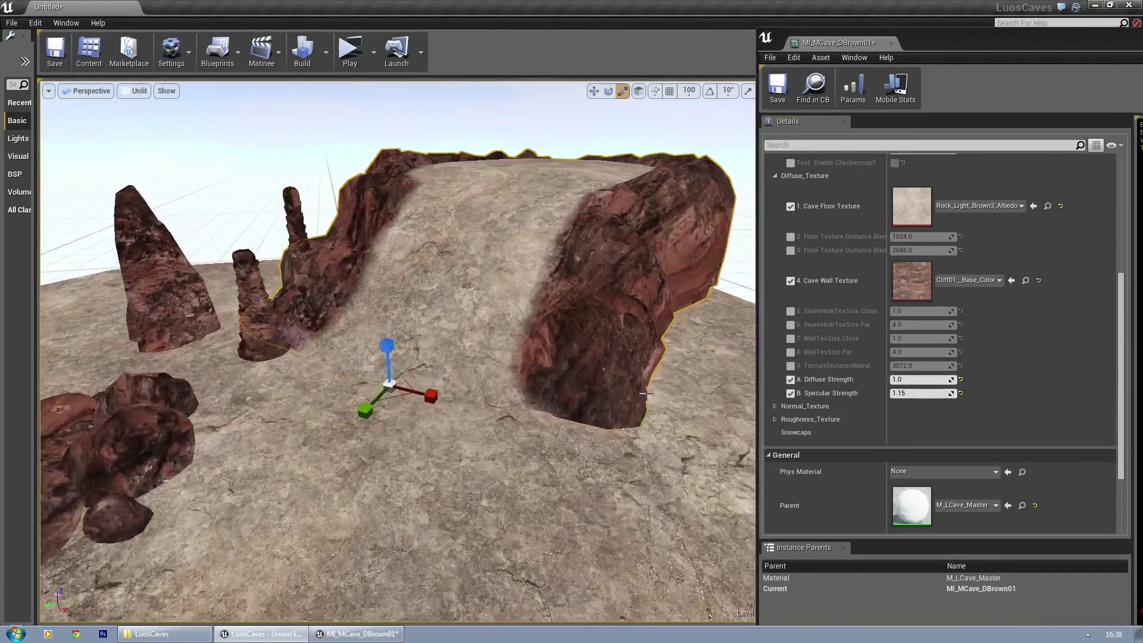
{"action": "left_click", "coordinate": [906, 379]}
{"action": "type", "text": "2"}
{"action": "key", "text": "Return"}
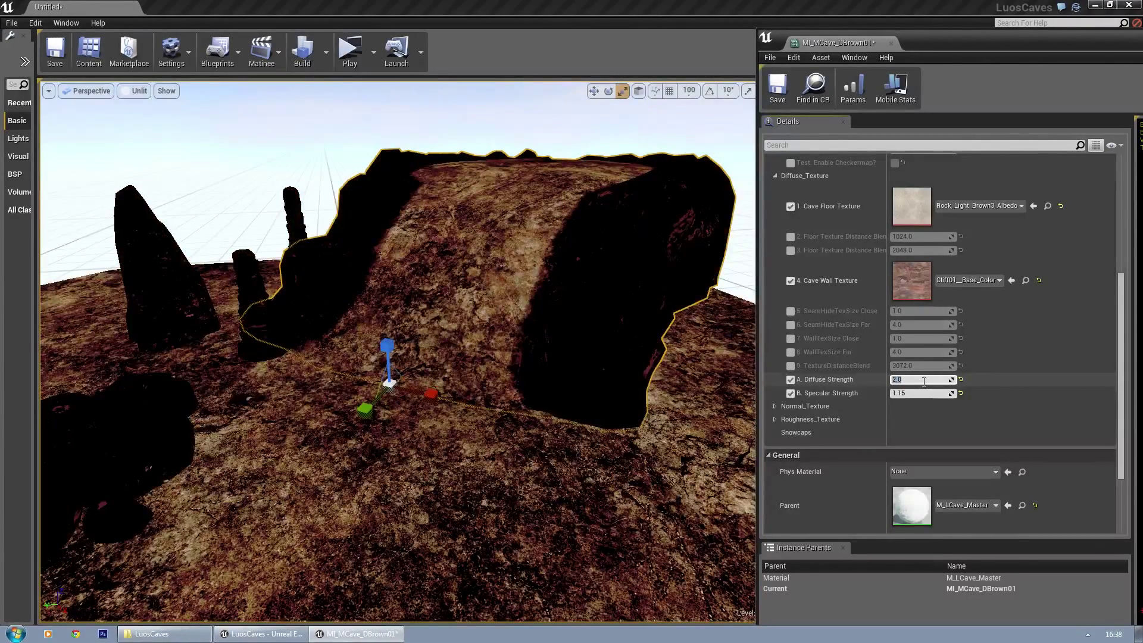
{"action": "type", "text": "3"}
{"action": "key", "text": "Return"}
{"action": "type", "text": "4"}
{"action": "key", "text": "Return"}
{"action": "type", "text": "5"}
{"action": "key", "text": "Return"}
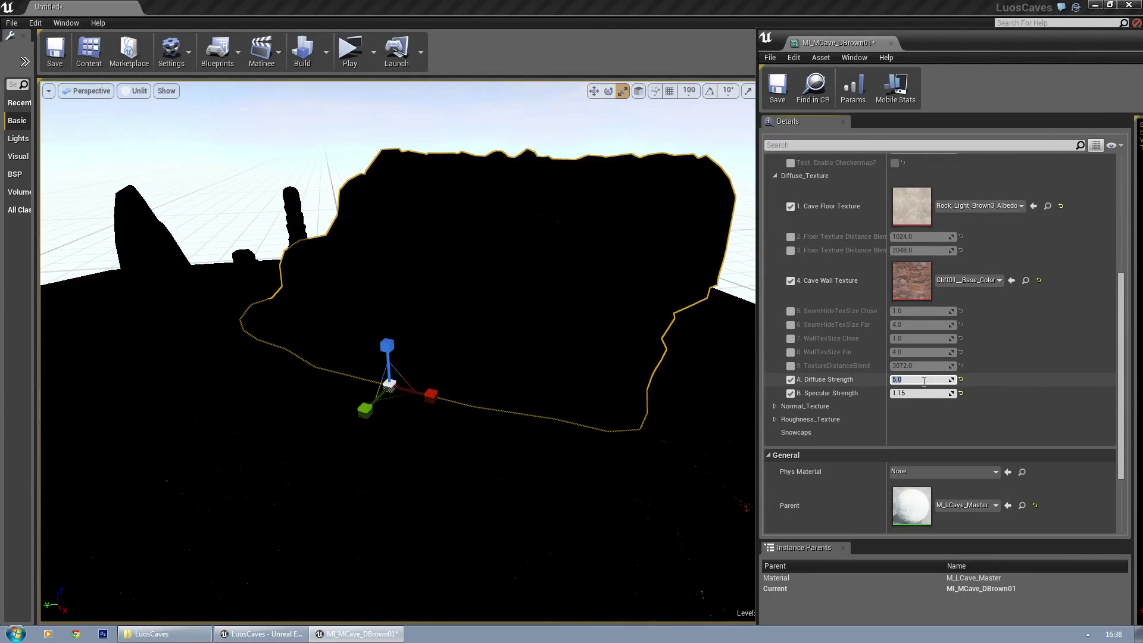
{"action": "type", "text": "1"}
{"action": "key", "text": "Return"}
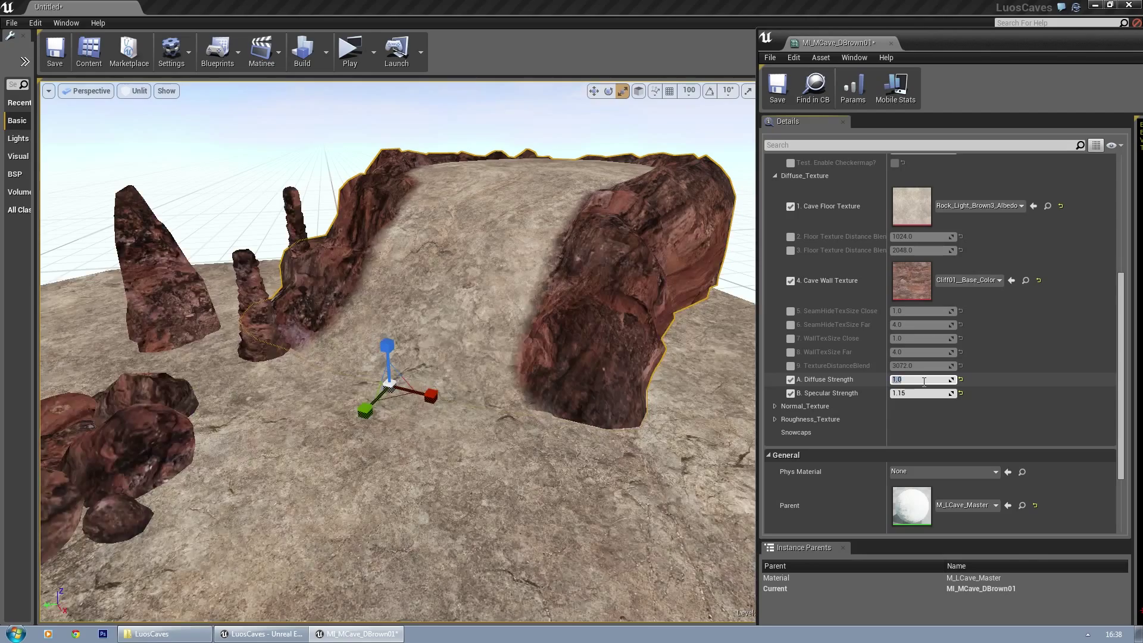
Step: Compare Diffuse Strength values of 0.5 and 1.5 on the cave wall, returning the parameter to 1 after each
{"action": "type", "text": "0.5"}
{"action": "key", "text": "Return"}
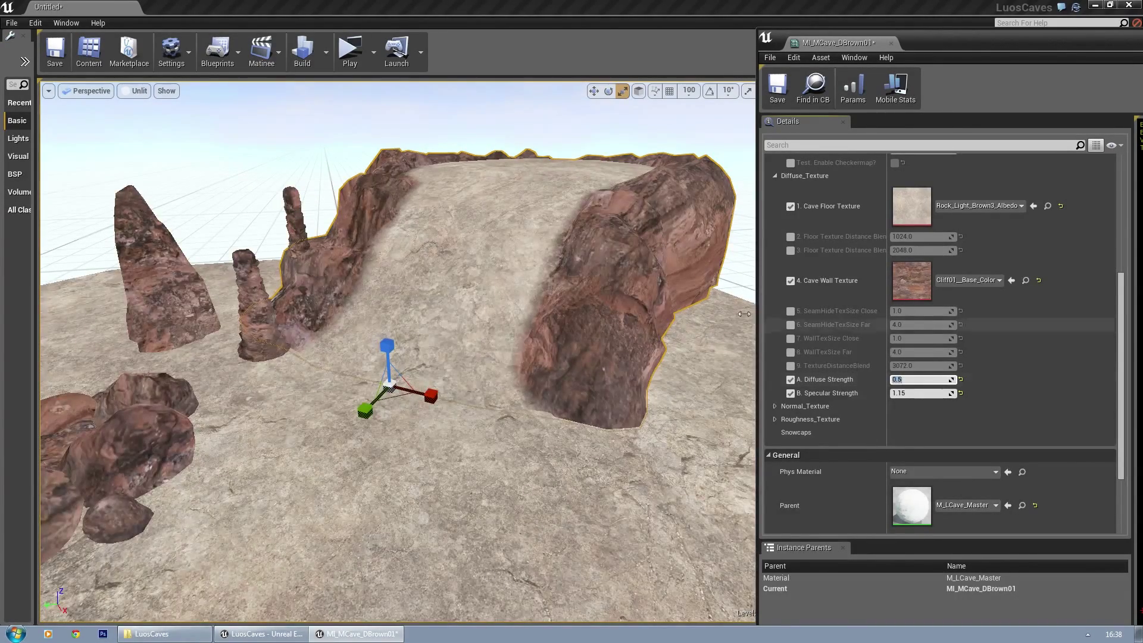
{"action": "right_click_drag", "start_coordinate": [595, 315], "coordinate": [488, 313]}
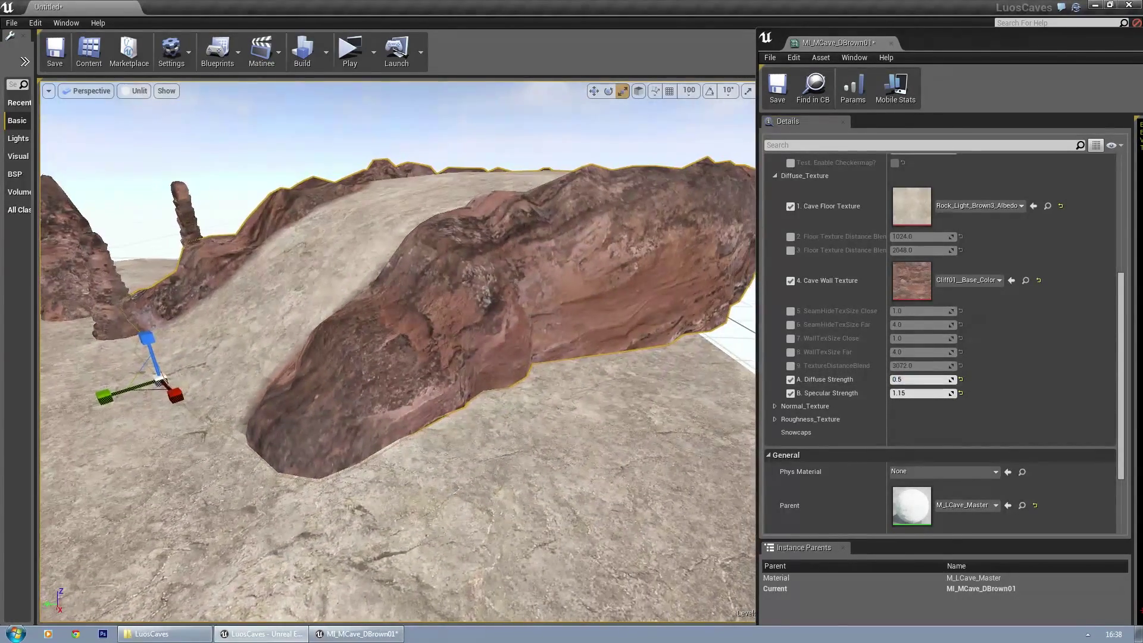
{"action": "left_click", "coordinate": [923, 382]}
{"action": "type", "text": "1"}
{"action": "key", "text": "Return"}
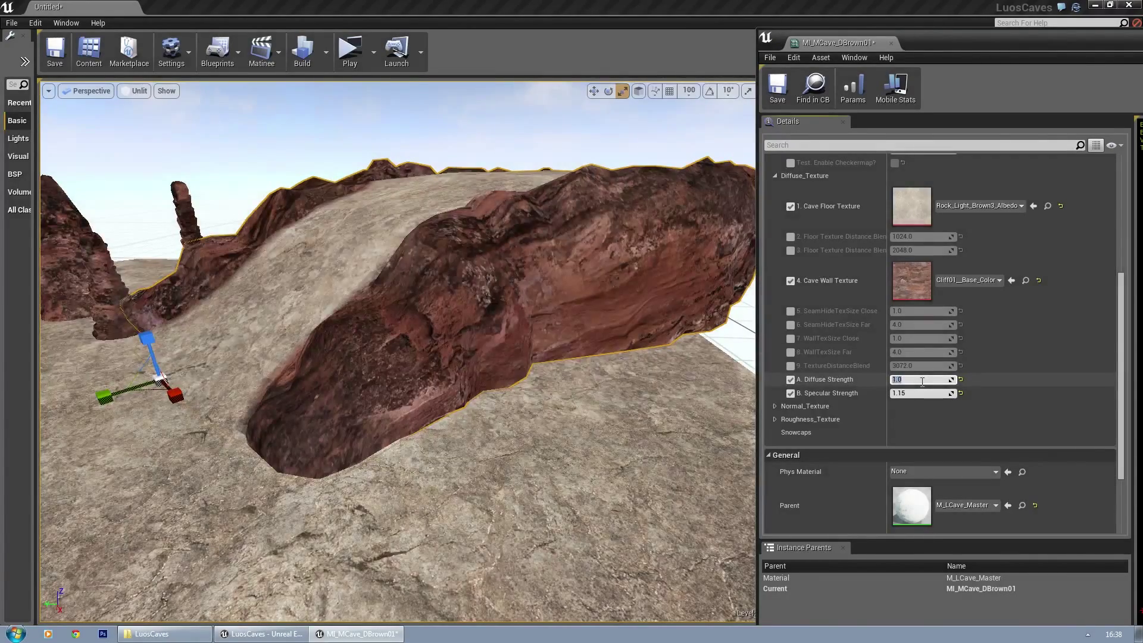
{"action": "type", "text": "1.5"}
{"action": "key", "text": "Return"}
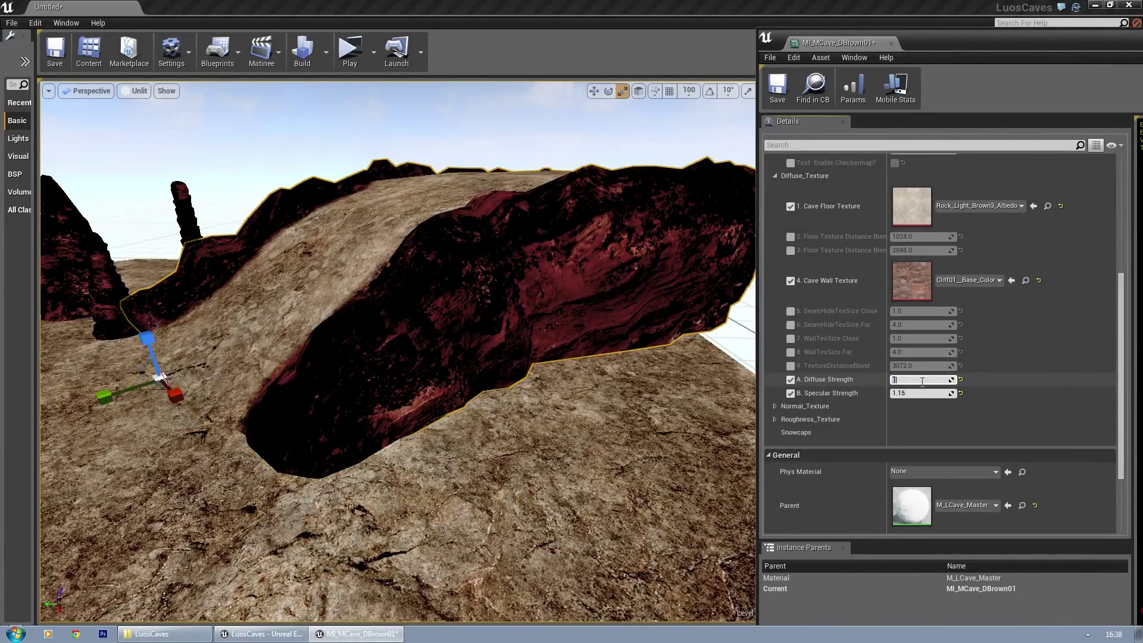
{"action": "type", "text": "1"}
{"action": "key", "text": "Return"}
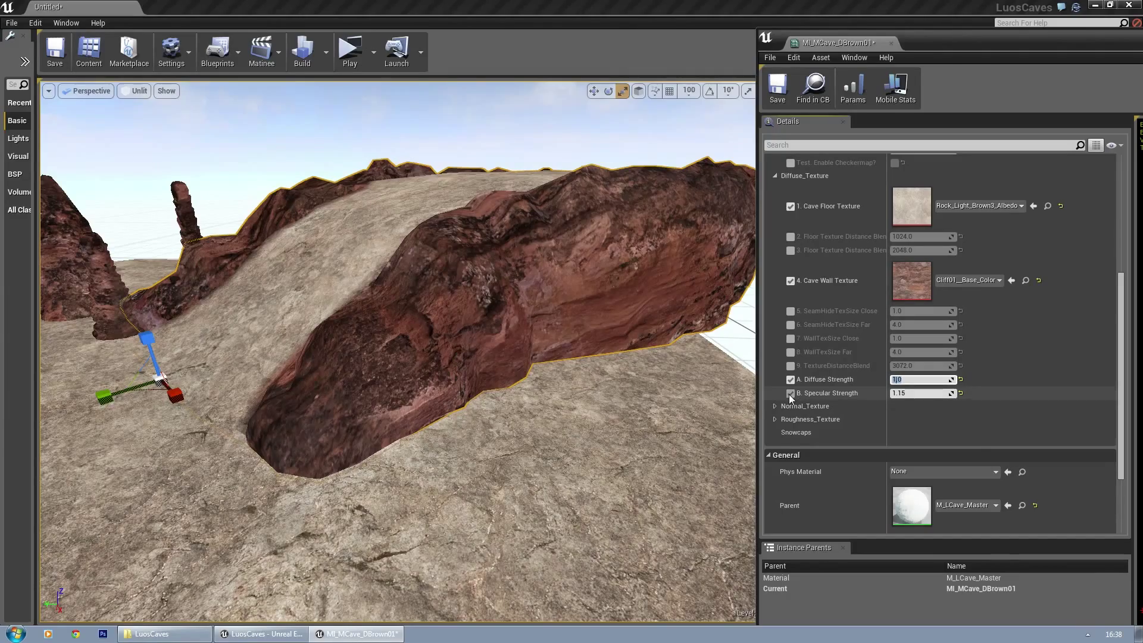
Step: Switch the viewport to the Lit view mode and frame the cave wall
{"action": "right_click_drag", "start_coordinate": [595, 439], "coordinate": [572, 439]}
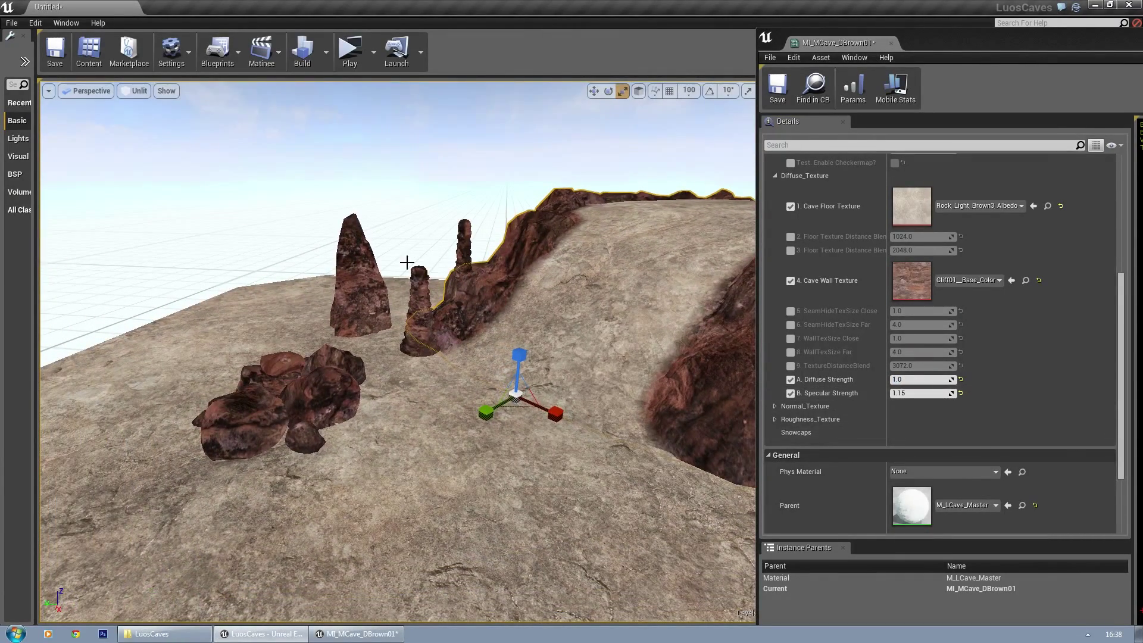
{"action": "left_click", "coordinate": [136, 90]}
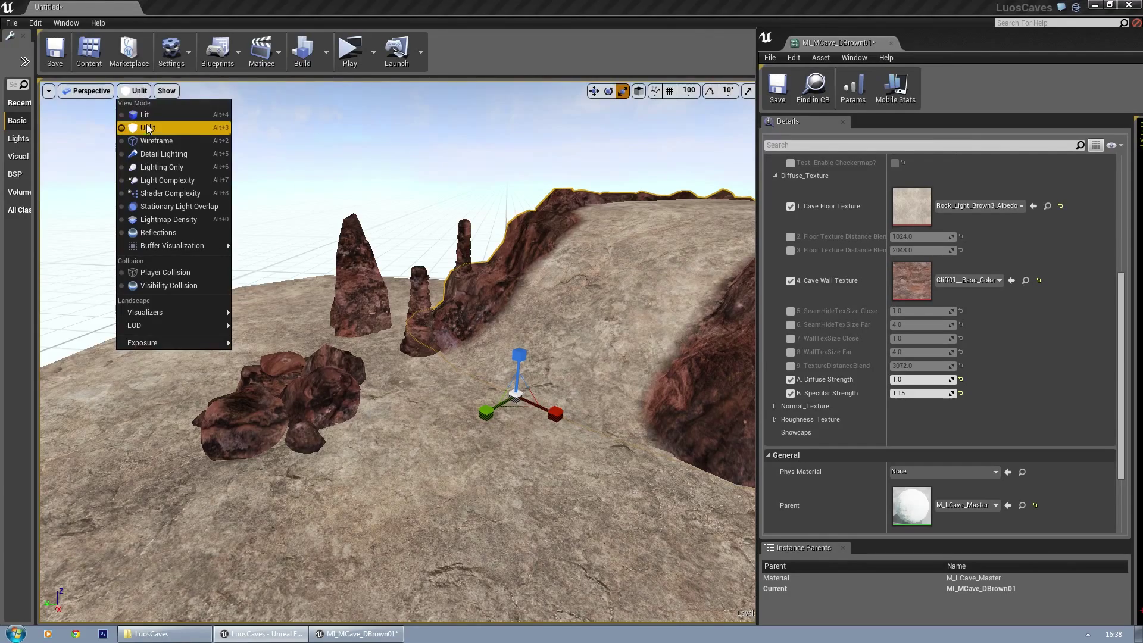
{"action": "left_click", "coordinate": [146, 115]}
{"action": "right_click_drag", "start_coordinate": [321, 238], "coordinate": [387, 238]}
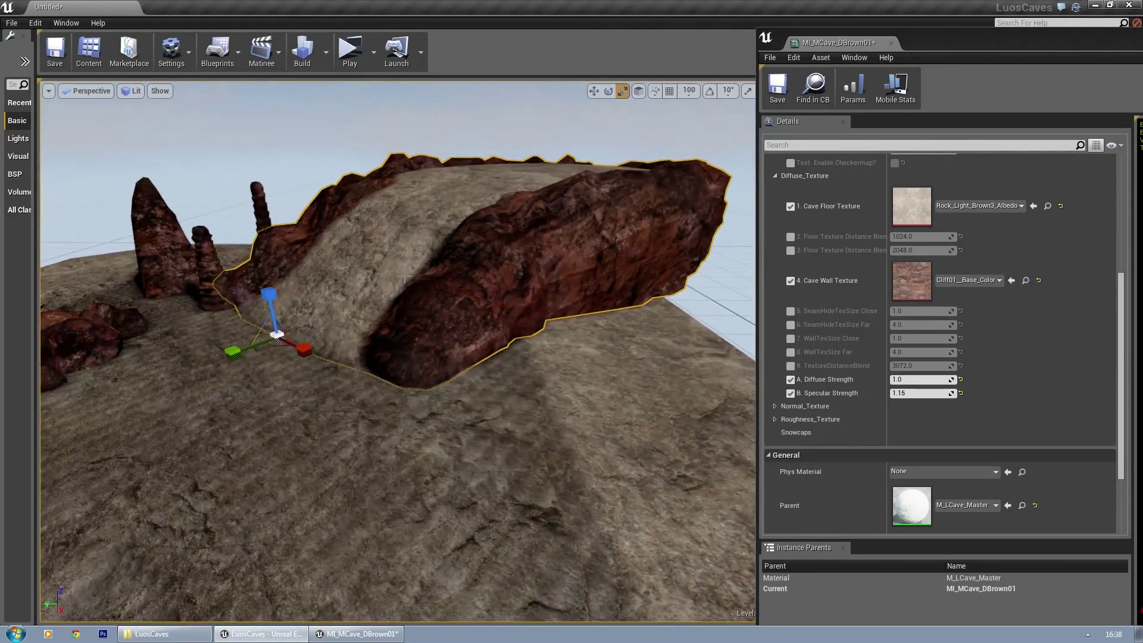
Step: Try Specular Strength values of 1 and 100, and inspect the reflections on the rocks from several angles
{"action": "left_click", "coordinate": [920, 394]}
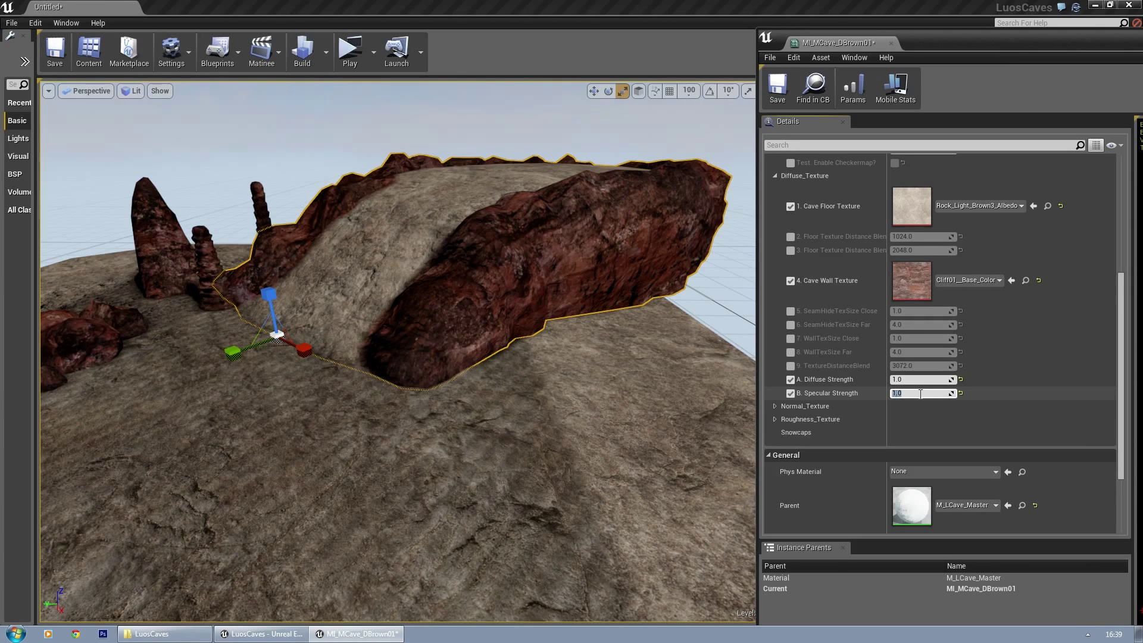
{"action": "type", "text": "100"}
{"action": "key", "text": "Return"}
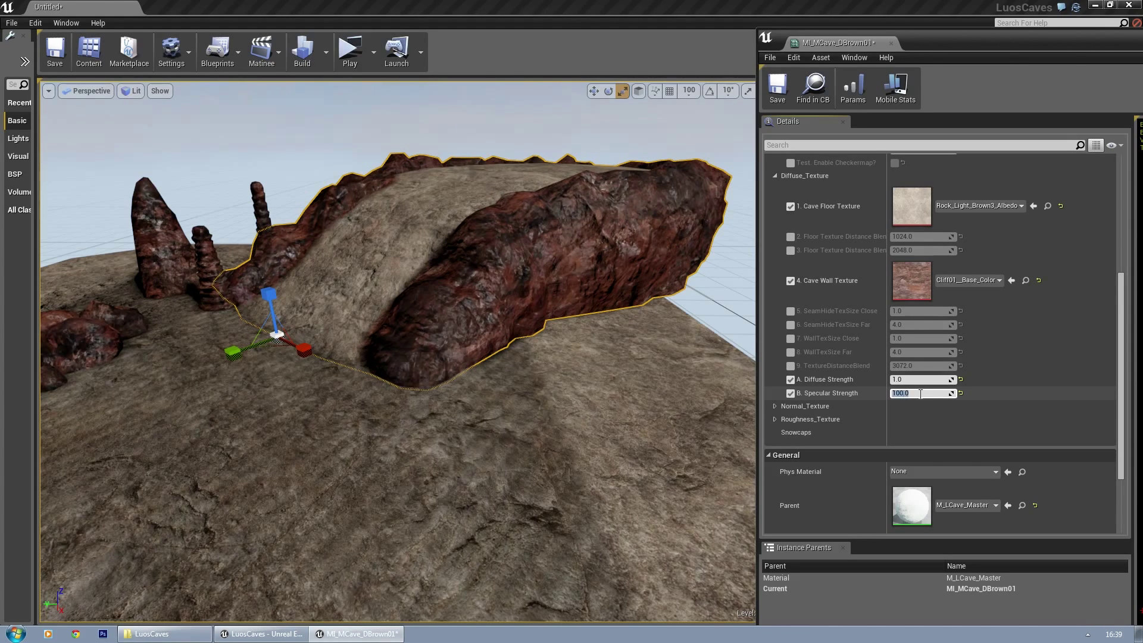
{"action": "mouse_move", "coordinate": [374, 306]}
{"action": "right_mouse_down"}
{"action": "mouse_move", "coordinate": [435, 286]}
{"action": "mouse_move", "coordinate": [363, 316]}
{"action": "mouse_move", "coordinate": [387, 294]}
{"action": "mouse_move", "coordinate": [387, 312]}
{"action": "right_mouse_up"}
{"action": "key", "text": "w"}
{"action": "key", "text": "s"}
{"action": "key", "text": "w"}
{"action": "key", "text": "s"}
{"action": "key", "text": "a"}
{"action": "key", "text": "w"}
{"action": "left_click_drag", "start_coordinate": [363, 334], "coordinate": [360, 328]}
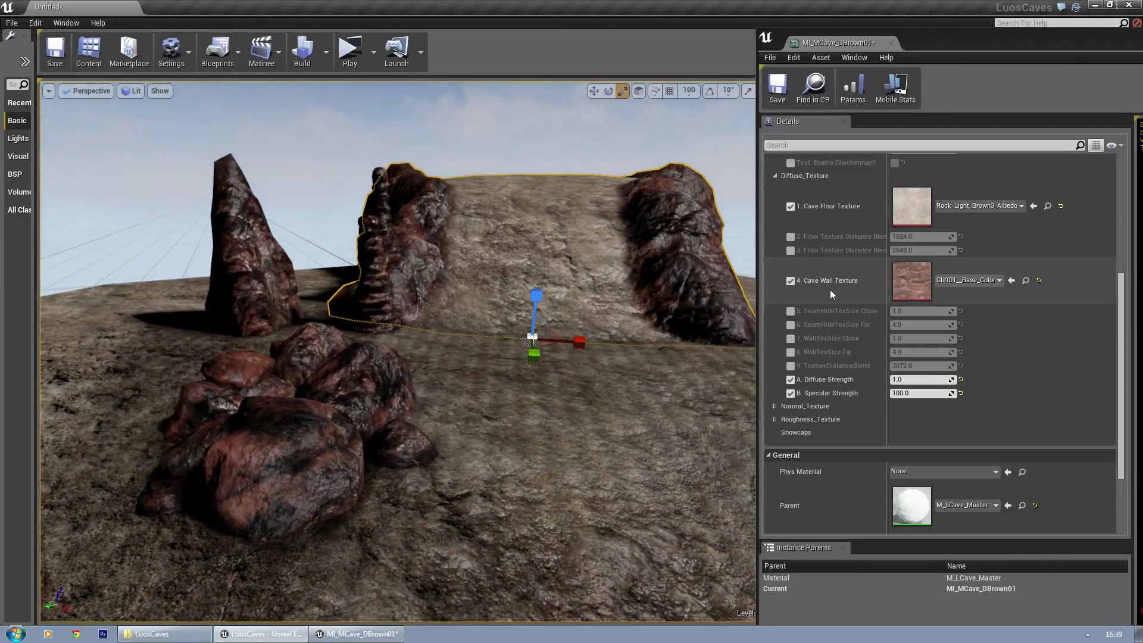
Step: Set Specular Strength to 1 and check the rocks and cave wall
{"action": "left_click", "coordinate": [921, 392]}
{"action": "type", "text": "1"}
{"action": "key", "text": "Return"}
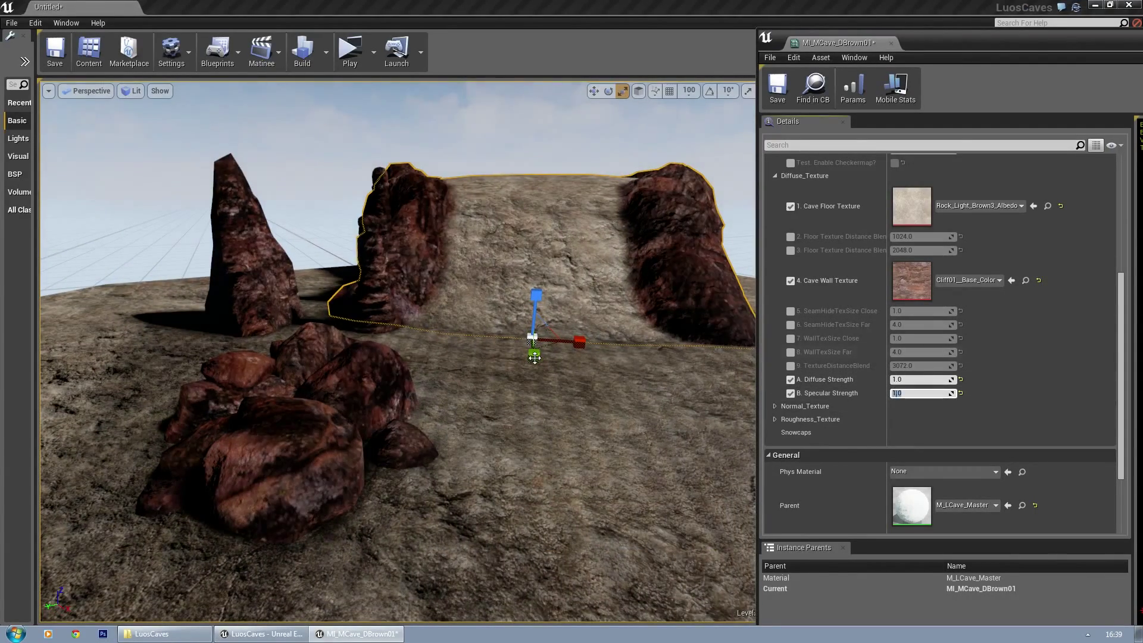
{"action": "key", "text": "d"}
{"action": "mouse_move", "coordinate": [709, 301]}
{"action": "right_mouse_down"}
{"action": "mouse_move", "coordinate": [691, 297]}
{"action": "mouse_move", "coordinate": [708, 301]}
{"action": "right_mouse_up"}
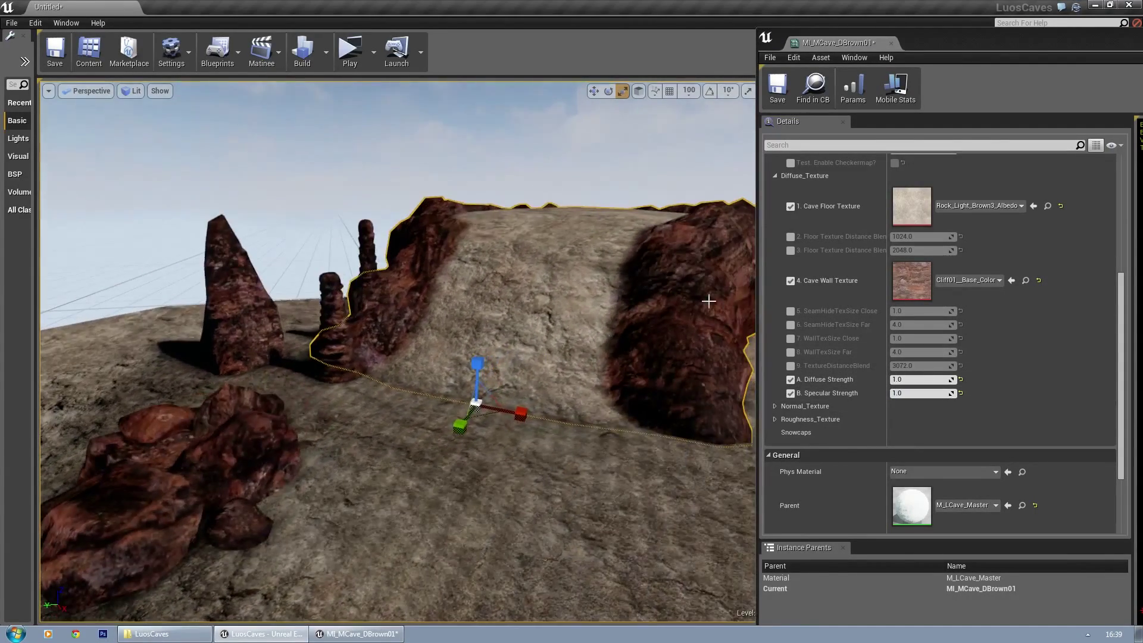
Step: Collapse the Diffuse_Texture and Channel_Control parameter groups and expand Normal_Texture
{"action": "left_click", "coordinate": [775, 176]}
{"action": "scroll", "coordinate": [777, 177], "scroll_direction": "up", "scroll_amount": 1}
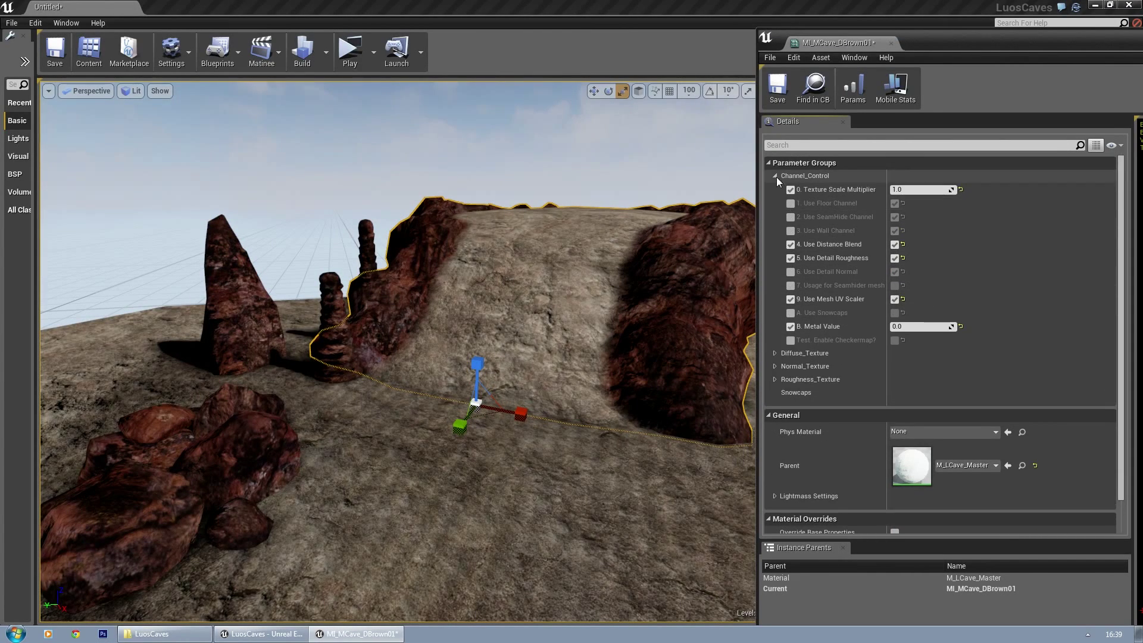
{"action": "left_click", "coordinate": [775, 176]}
{"action": "left_click", "coordinate": [774, 203]}
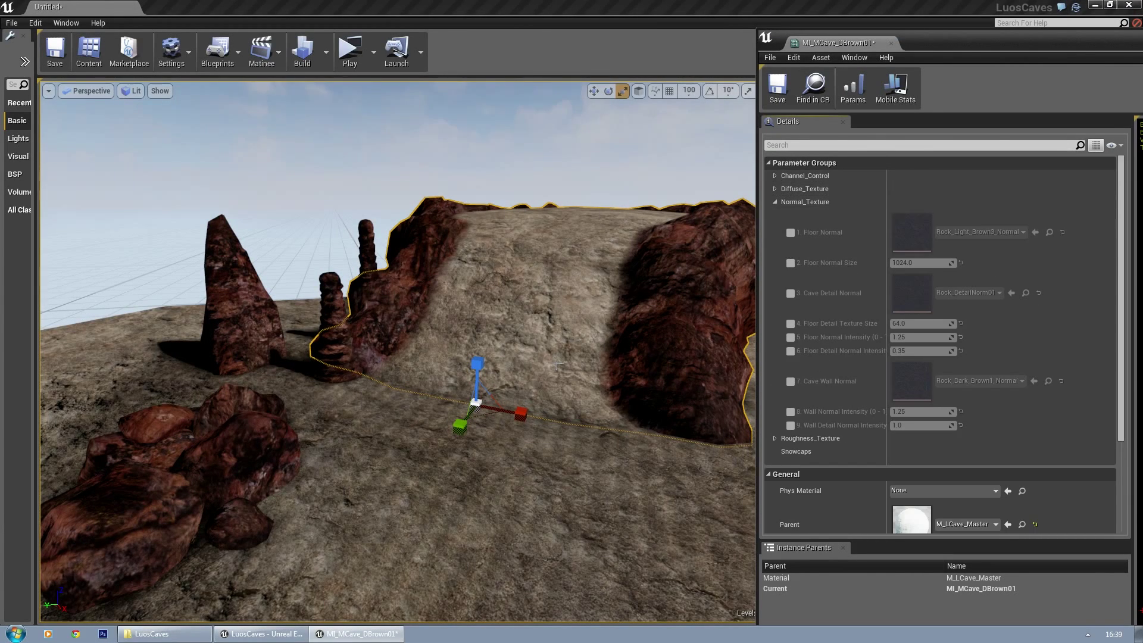
Step: Override the Floor Normal Intensity parameter and examine the cave floor's surface relief up close
{"action": "key", "text": "d"}
{"action": "right_click_drag", "start_coordinate": [697, 262], "coordinate": [661, 255]}
{"action": "key", "text": "s"}
{"action": "key", "text": "w"}
{"action": "key", "text": "s"}
{"action": "right_click_drag", "start_coordinate": [546, 424], "coordinate": [541, 450]}
{"action": "key", "text": "w"}
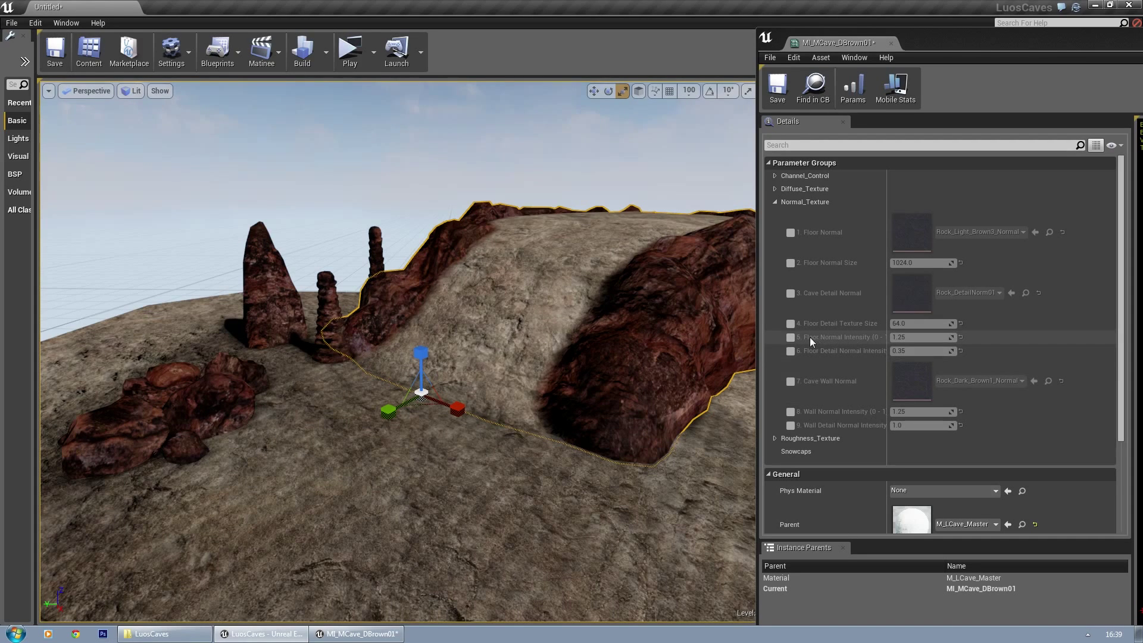
{"action": "left_click", "coordinate": [790, 337]}
{"action": "mouse_move", "coordinate": [571, 351]}
{"action": "right_mouse_down"}
{"action": "mouse_move", "coordinate": [619, 352]}
{"action": "mouse_move", "coordinate": [574, 347]}
{"action": "right_mouse_up"}
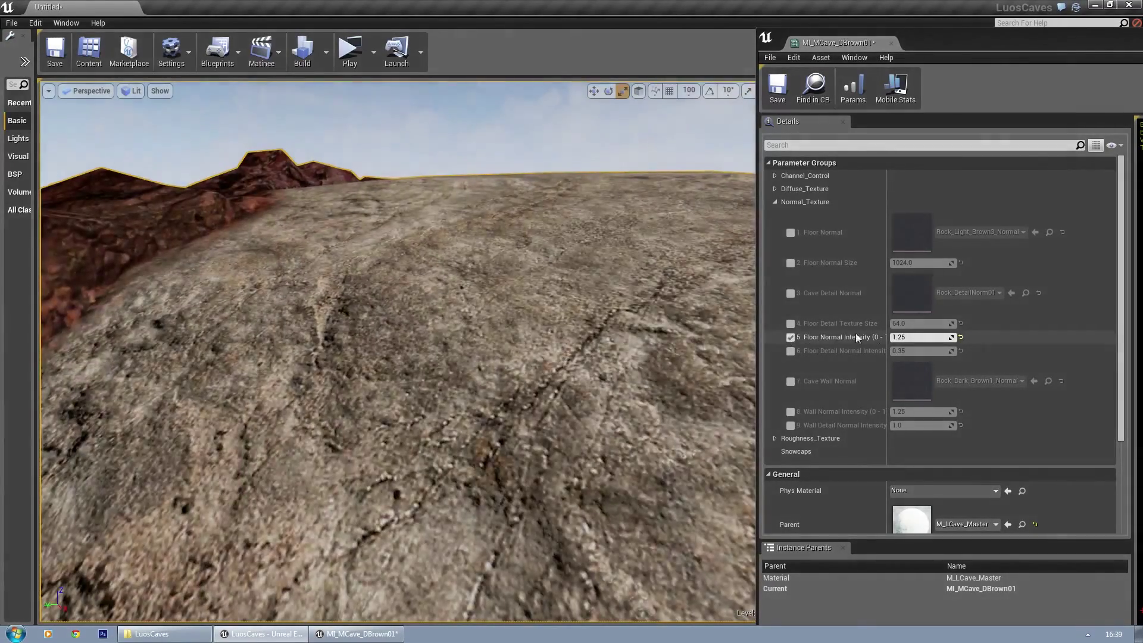
{"action": "right_click_drag", "start_coordinate": [643, 344], "coordinate": [643, 348]}
{"action": "right_click_drag", "start_coordinate": [574, 348], "coordinate": [574, 347]}
Step: Try Floor Normal Intensity values of 0.5 and 10 on the cave floor, and restore it to 1.25
{"action": "left_click", "coordinate": [928, 338]}
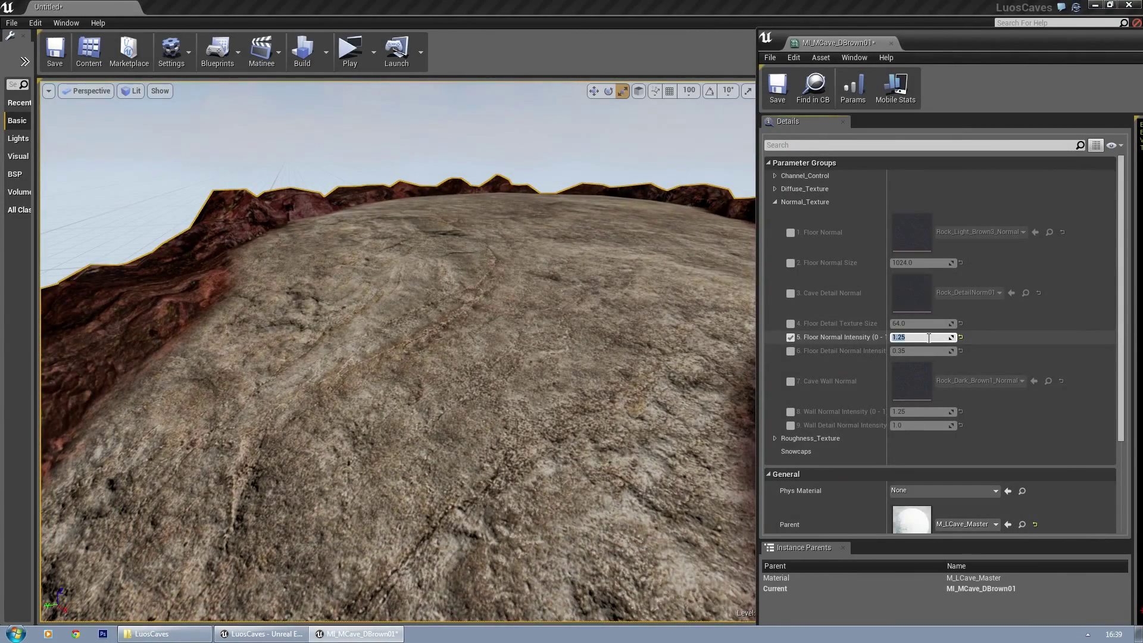
{"action": "type", "text": "0.5"}
{"action": "key", "text": "Return"}
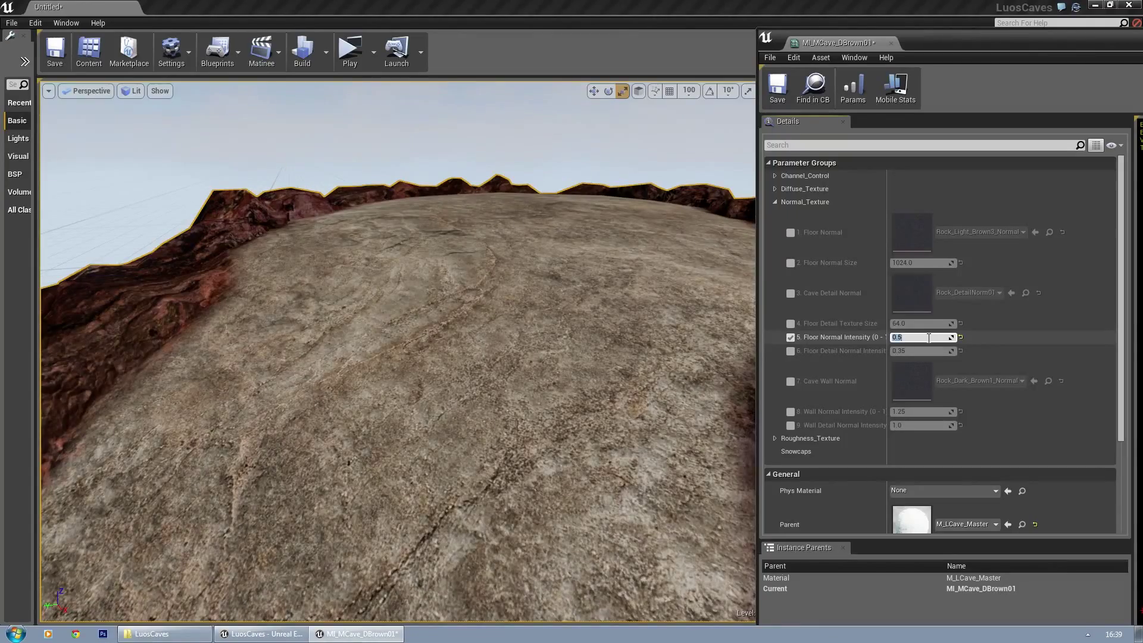
{"action": "type", "text": "10"}
{"action": "key", "text": "Return"}
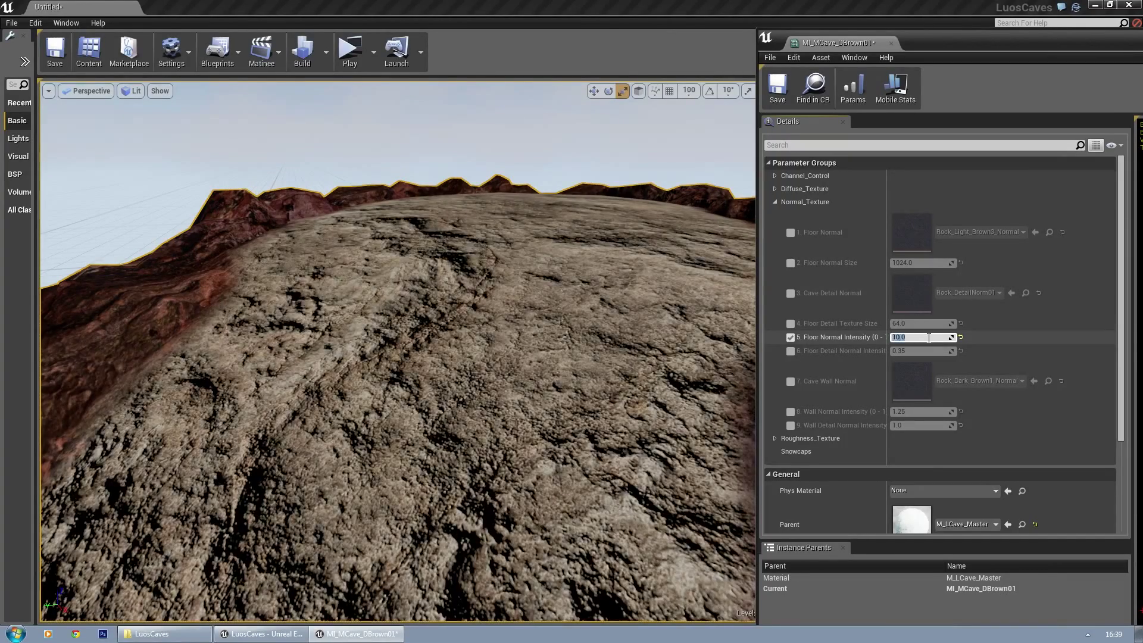
{"action": "type", "text": "1"}
{"action": "key", "text": "Return"}
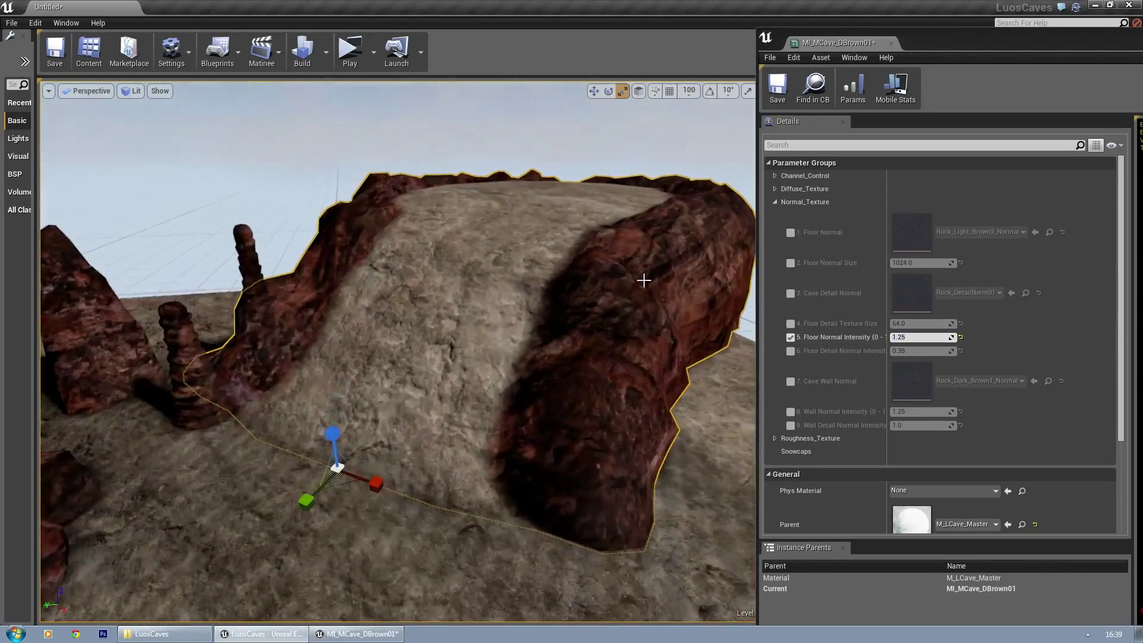
Step: Override Floor Detail Normal Intensity, set it to 100 and examine the cave floor up close
{"action": "left_click", "coordinate": [792, 351]}
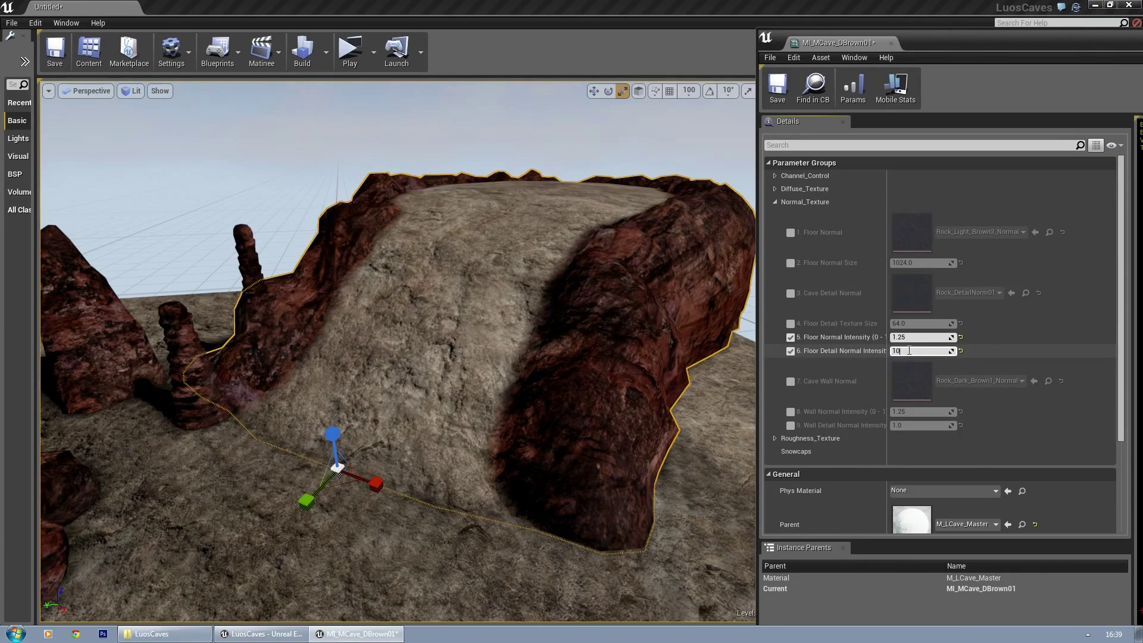
{"action": "right_click_drag", "start_coordinate": [636, 305], "coordinate": [656, 329]}
{"action": "key", "text": "w"}
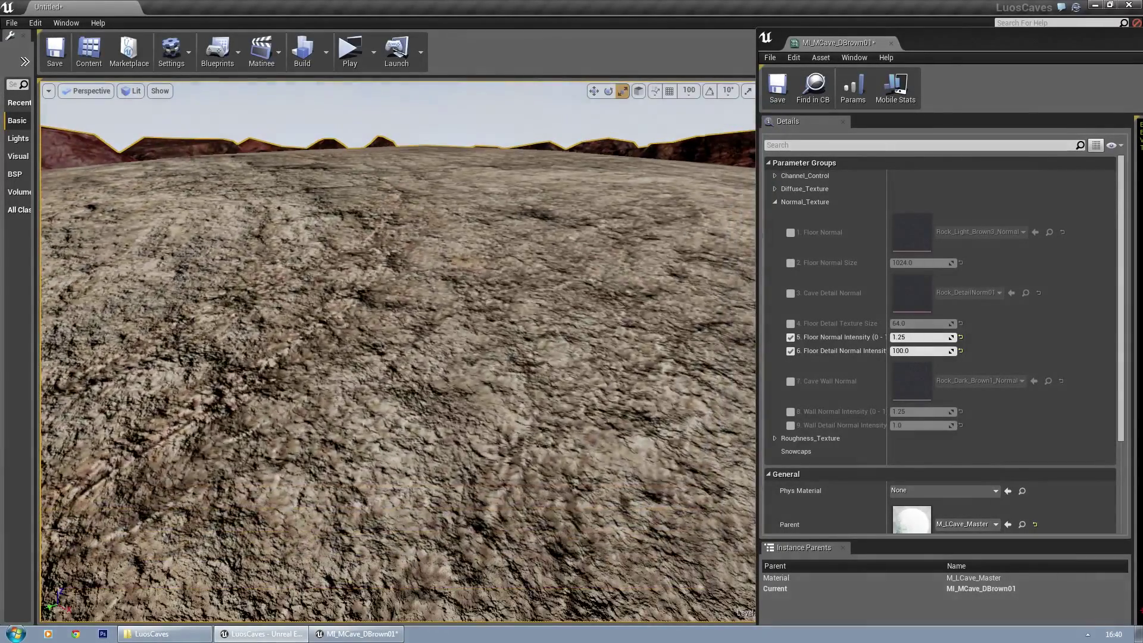
Step: Compare Floor Detail Normal Intensity values of 1 and 100 on the cave floor, ending at 1
{"action": "left_click", "coordinate": [917, 350]}
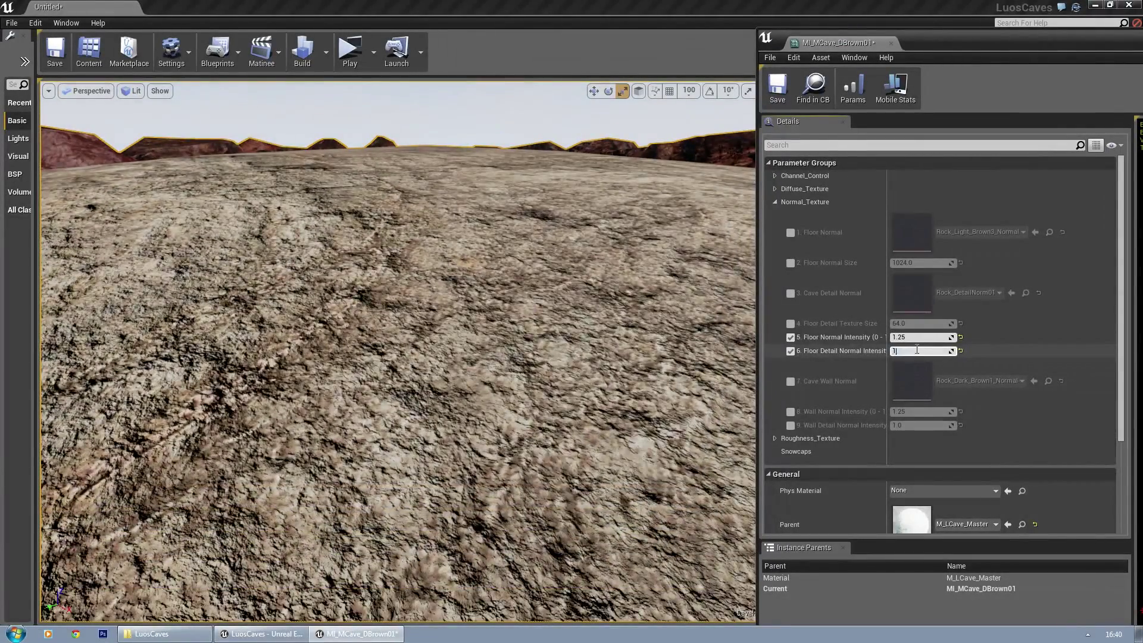
{"action": "key", "text": "Return"}
{"action": "type", "text": "10"}
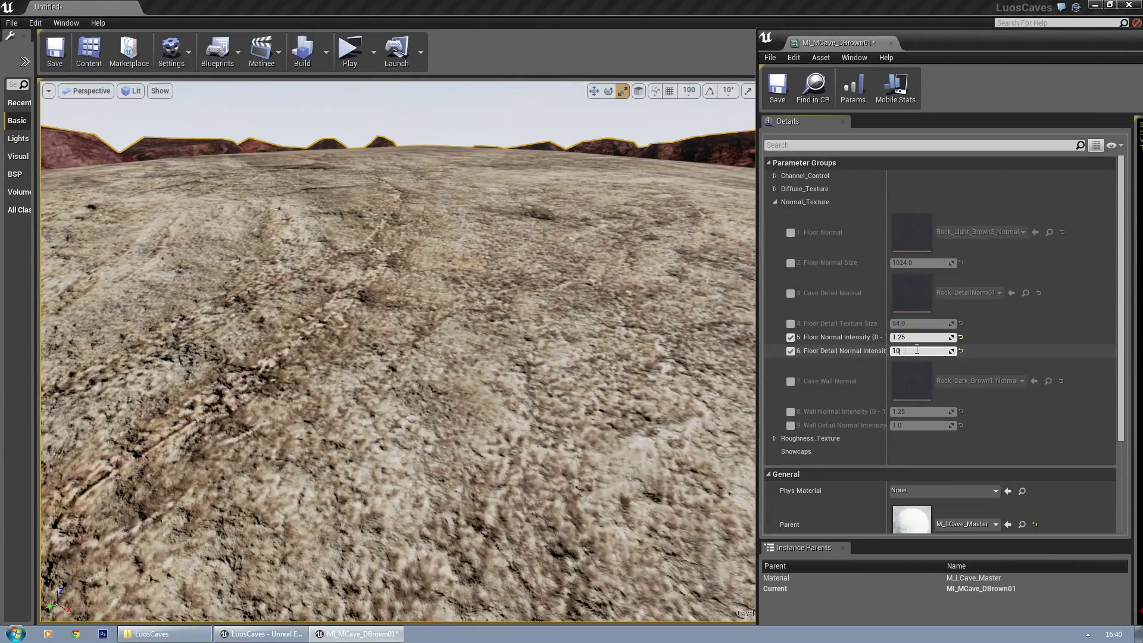
{"action": "type", "text": "0"}
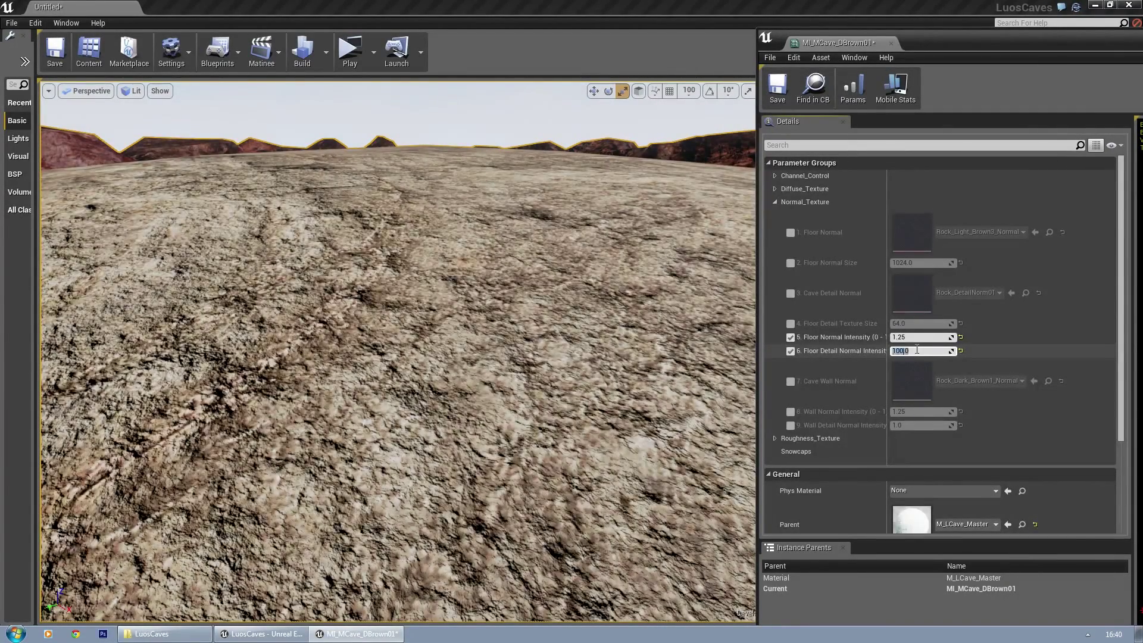
{"action": "type", "text": "1"}
{"action": "key", "text": "Return"}
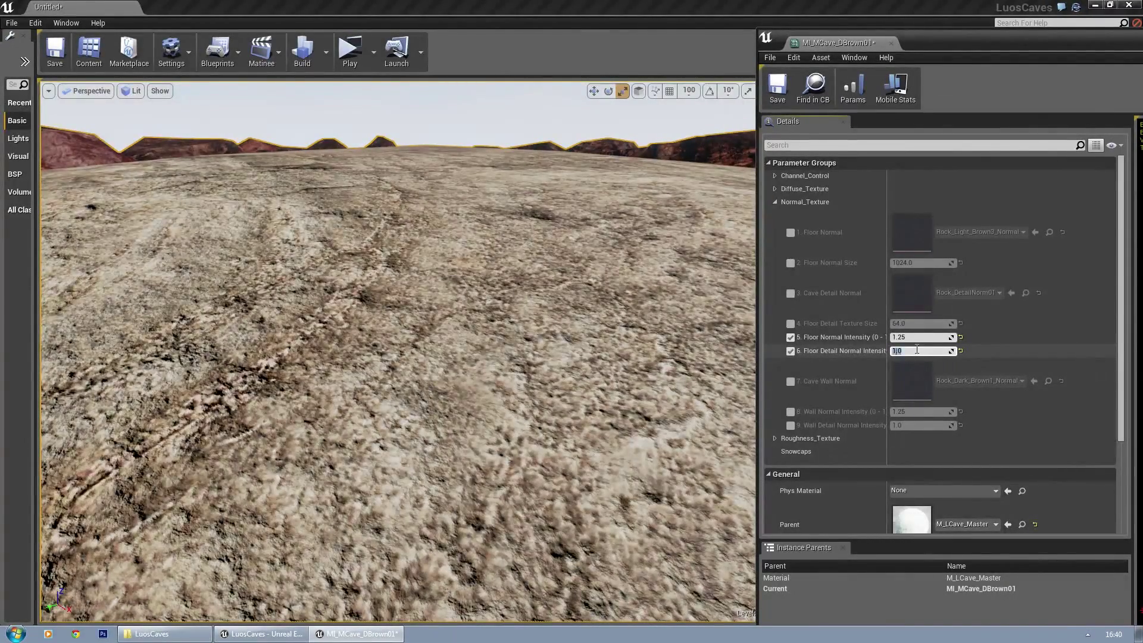
Step: Remove the overrides from Floor Detail Normal Intensity and Floor Normal Intensity
{"action": "right_click_drag", "start_coordinate": [376, 359], "coordinate": [377, 438]}
{"action": "key", "text": "s"}
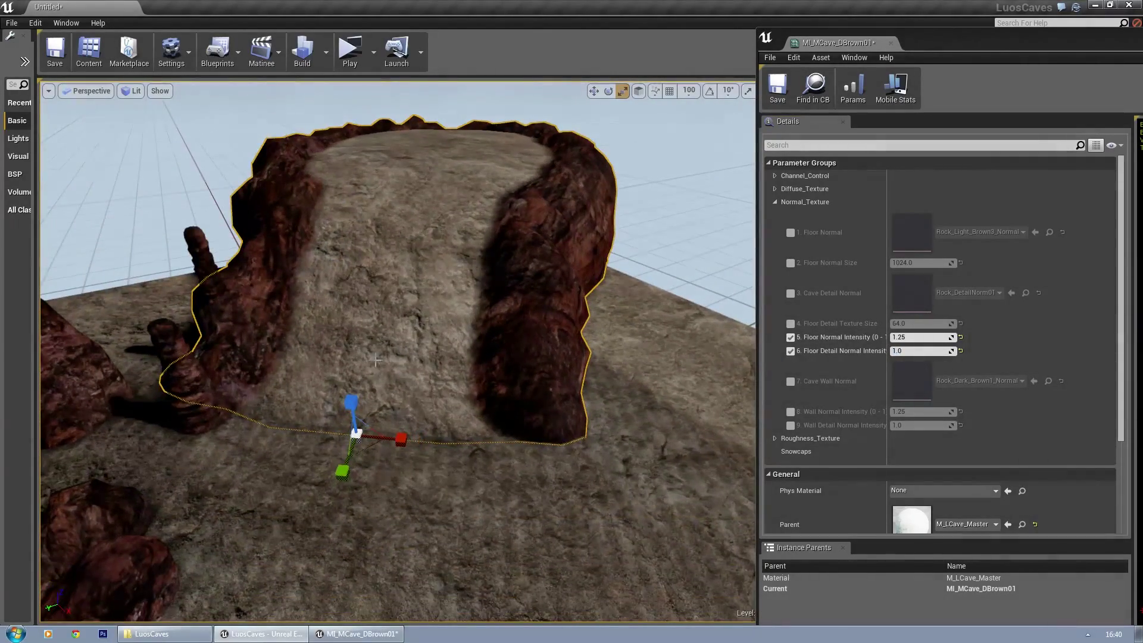
{"action": "left_click", "coordinate": [791, 352]}
{"action": "left_click", "coordinate": [791, 337]}
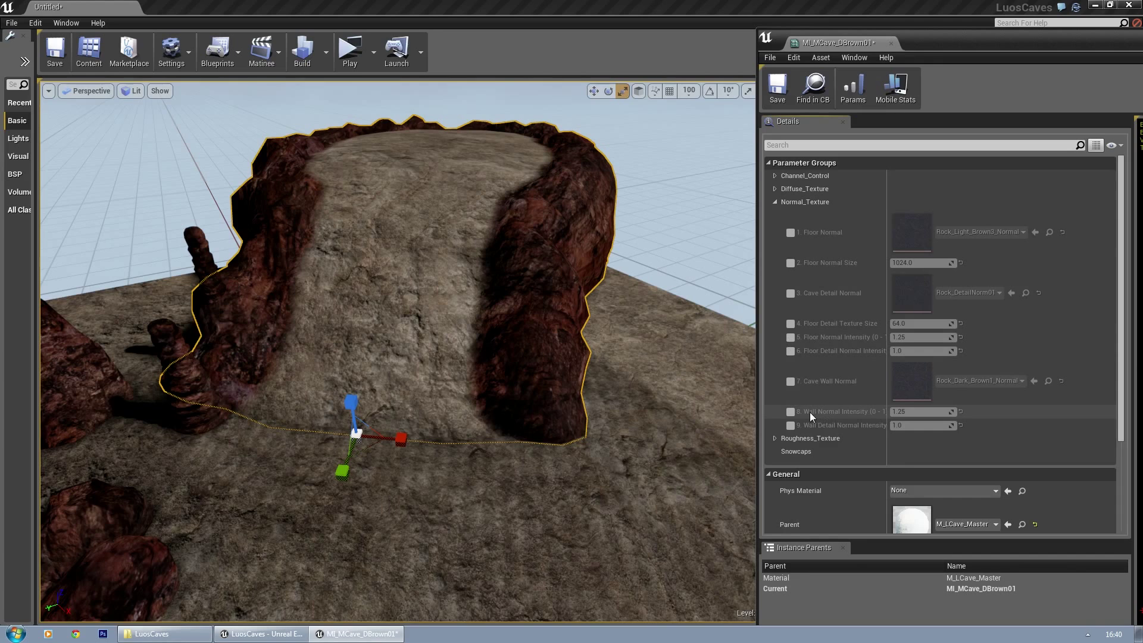
Step: Collapse the Normal_Texture group, expand Roughness_Texture and widen the name column so its parameter names are readable
{"action": "left_click", "coordinate": [774, 203]}
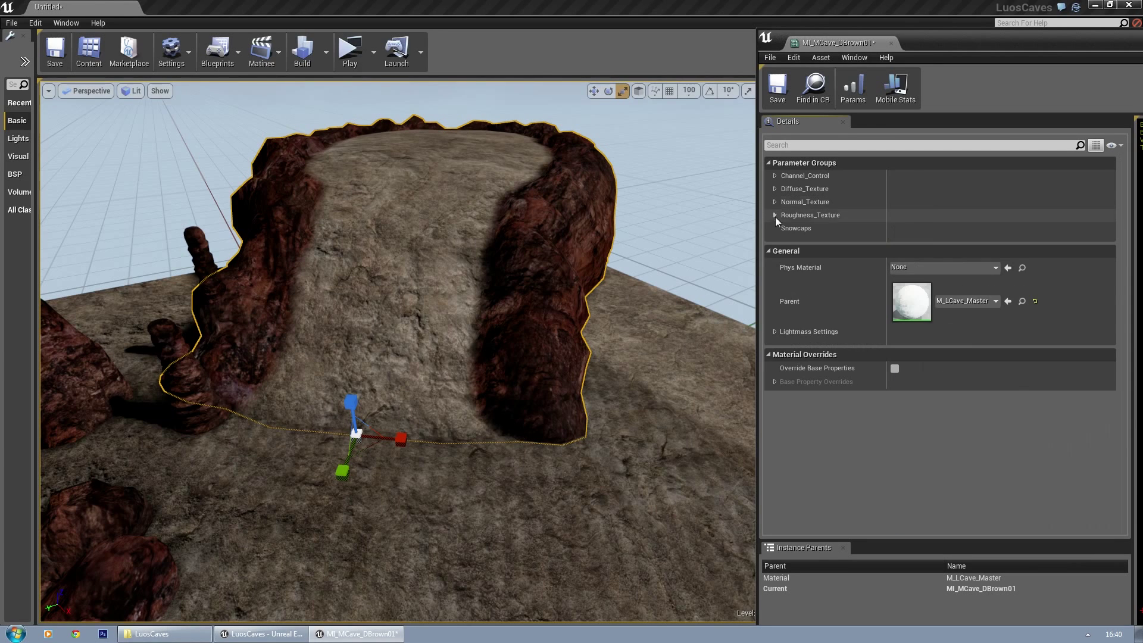
{"action": "left_click", "coordinate": [775, 216]}
{"action": "left_click_drag", "start_coordinate": [510, 314], "coordinate": [494, 301]}
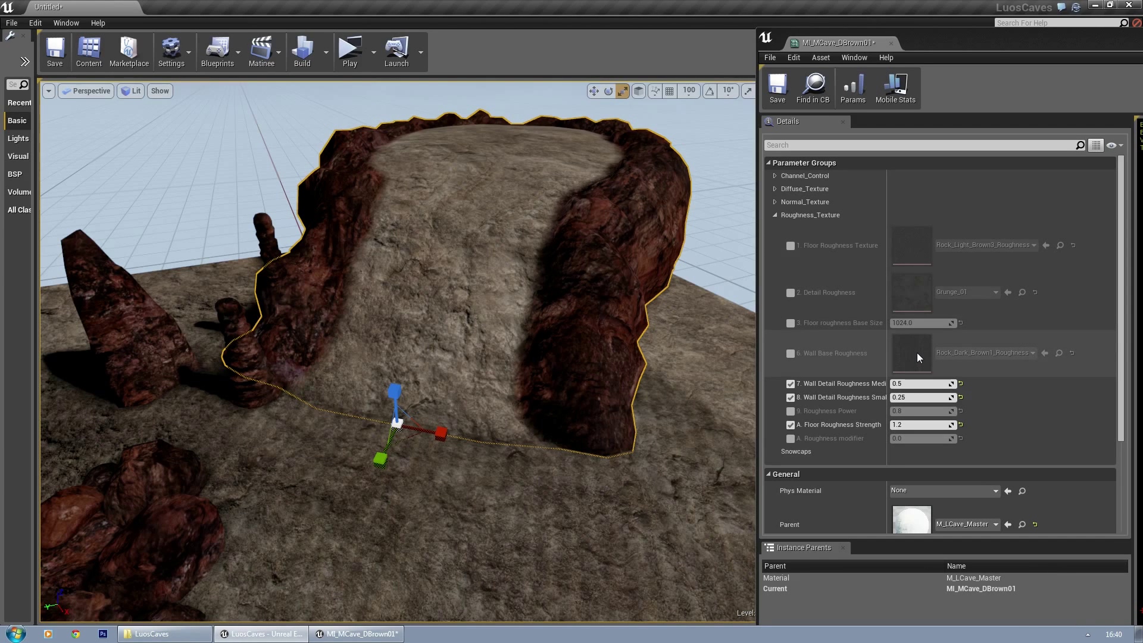
{"action": "right_click_drag", "start_coordinate": [527, 358], "coordinate": [508, 344]}
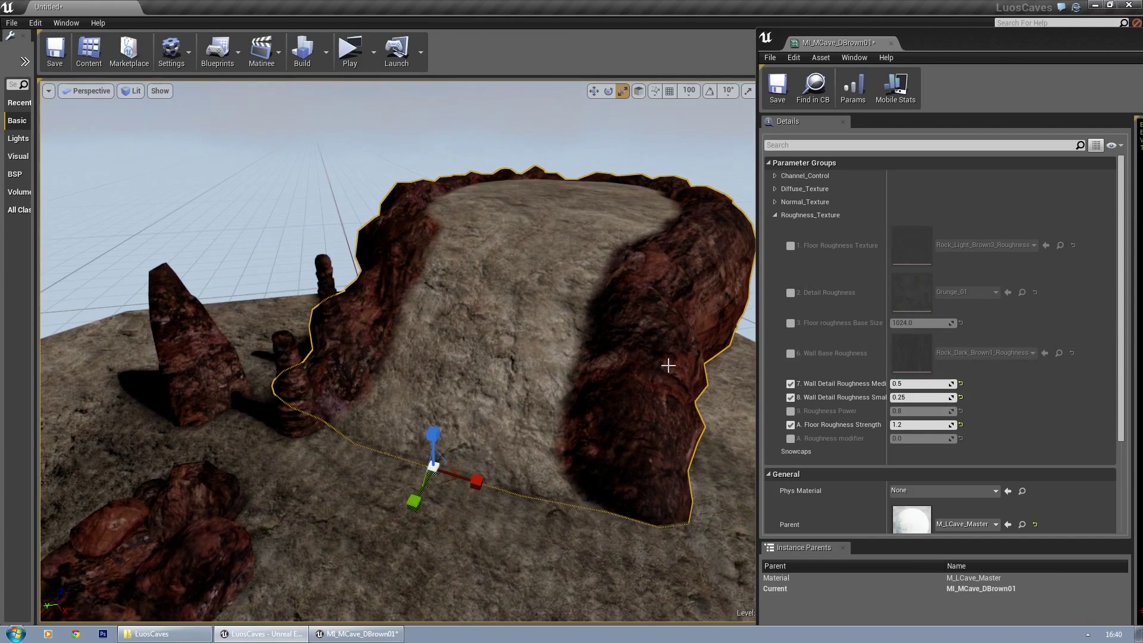
{"action": "left_click_drag", "start_coordinate": [888, 356], "coordinate": [911, 356]}
{"action": "mouse_move", "coordinate": [560, 357]}
{"action": "right_mouse_down"}
{"action": "mouse_move", "coordinate": [555, 343]}
{"action": "mouse_move", "coordinate": [569, 358]}
{"action": "right_mouse_up"}
{"action": "left_click_drag", "start_coordinate": [524, 343], "coordinate": [524, 331]}
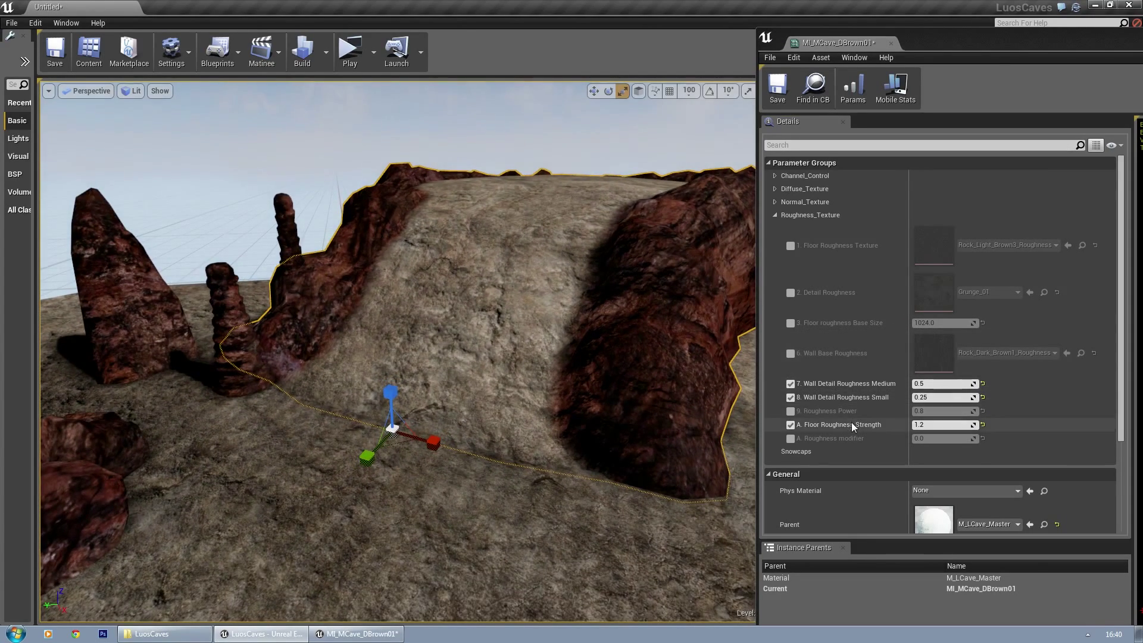
Step: Switch the viewport to the Roughness buffer visualization and frame the cave mesh
{"action": "right_click_drag", "start_coordinate": [572, 370], "coordinate": [499, 394]}
{"action": "left_click_drag", "start_coordinate": [500, 394], "coordinate": [512, 381]}
{"action": "left_click", "coordinate": [947, 384]}
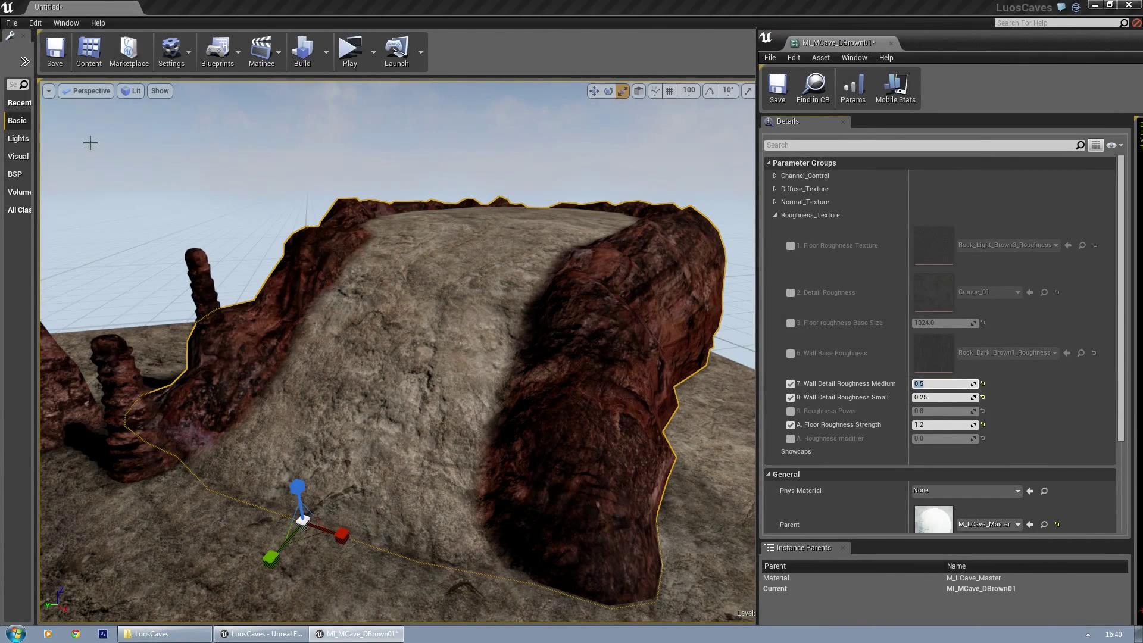
{"action": "left_click", "coordinate": [131, 90]}
{"action": "mouse_move", "coordinate": [166, 255]}
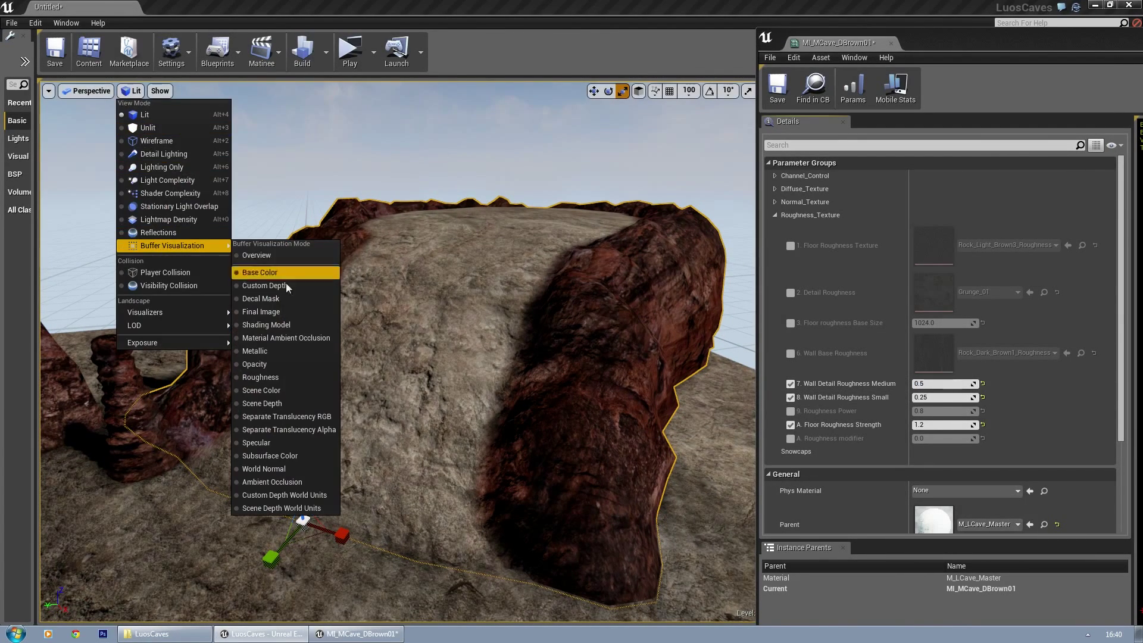
{"action": "left_click", "coordinate": [293, 379]}
{"action": "right_click_drag", "start_coordinate": [293, 378], "coordinate": [294, 426]}
Step: Adjust Wall Detail Roughness Medium to about 0.39 and Wall Detail Roughness Small to about 0.72
{"action": "mouse_move", "coordinate": [946, 385]}
{"action": "left_mouse_down"}
{"action": "mouse_move", "coordinate": [974, 384]}
{"action": "mouse_move", "coordinate": [945, 384]}
{"action": "left_mouse_up"}
{"action": "right_click_drag", "start_coordinate": [453, 333], "coordinate": [498, 333]}
{"action": "mouse_move", "coordinate": [945, 386]}
{"action": "left_mouse_down"}
{"action": "mouse_move", "coordinate": [982, 385]}
{"action": "mouse_move", "coordinate": [887, 385]}
{"action": "mouse_move", "coordinate": [954, 383]}
{"action": "mouse_move", "coordinate": [975, 398]}
{"action": "mouse_move", "coordinate": [933, 411]}
{"action": "mouse_move", "coordinate": [955, 411]}
{"action": "left_mouse_up"}
Step: Override Roughness Power at about 1.79 and lower Floor Roughness Strength to about 1.10
{"action": "left_click", "coordinate": [790, 411]}
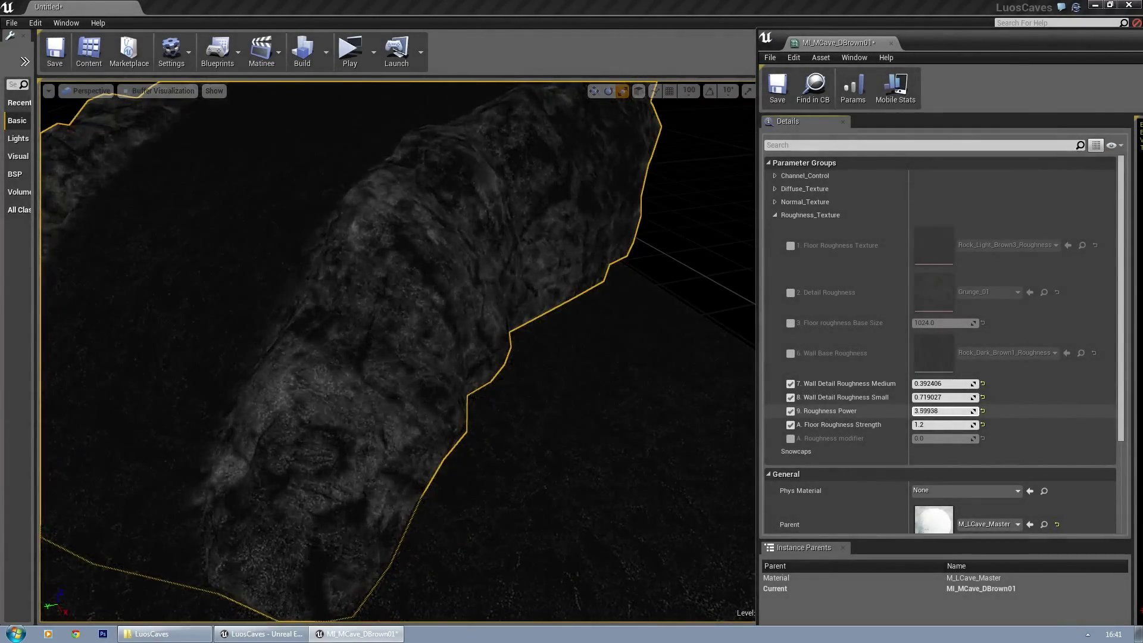
{"action": "mouse_move", "coordinate": [946, 412]}
{"action": "left_mouse_down"}
{"action": "mouse_move", "coordinate": [914, 411]}
{"action": "mouse_move", "coordinate": [936, 424]}
{"action": "mouse_move", "coordinate": [912, 424]}
{"action": "mouse_move", "coordinate": [930, 424]}
{"action": "left_mouse_up"}
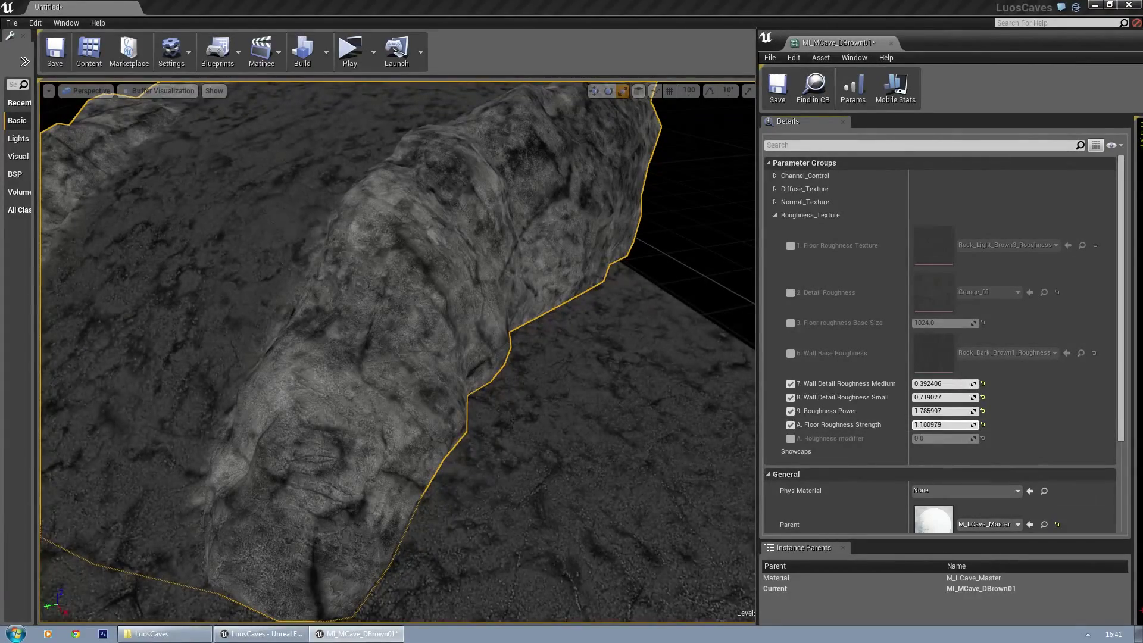
Step: Override the Roughness modifier parameter, adjust its value and check the roughness across the cave mesh
{"action": "left_click", "coordinate": [791, 438]}
{"action": "right_click_drag", "start_coordinate": [667, 411], "coordinate": [560, 437]}
{"action": "key", "text": "s"}
{"action": "mouse_move", "coordinate": [954, 443]}
{"action": "left_mouse_down"}
{"action": "mouse_move", "coordinate": [995, 442]}
{"action": "mouse_move", "coordinate": [949, 438]}
{"action": "left_mouse_up"}
{"action": "right_click_drag", "start_coordinate": [655, 381], "coordinate": [684, 295]}
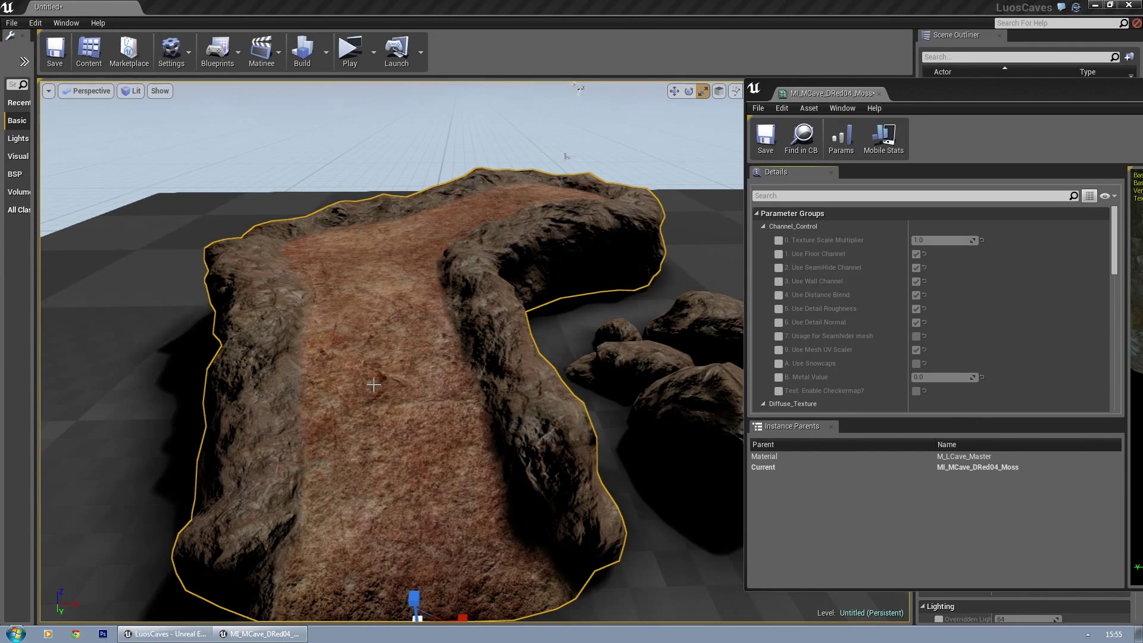
Step: Override and enable Use Snowcaps in the MI_MCave_DRed04_Moss material instance
{"action": "right_click_drag", "start_coordinate": [383, 371], "coordinate": [383, 381]}
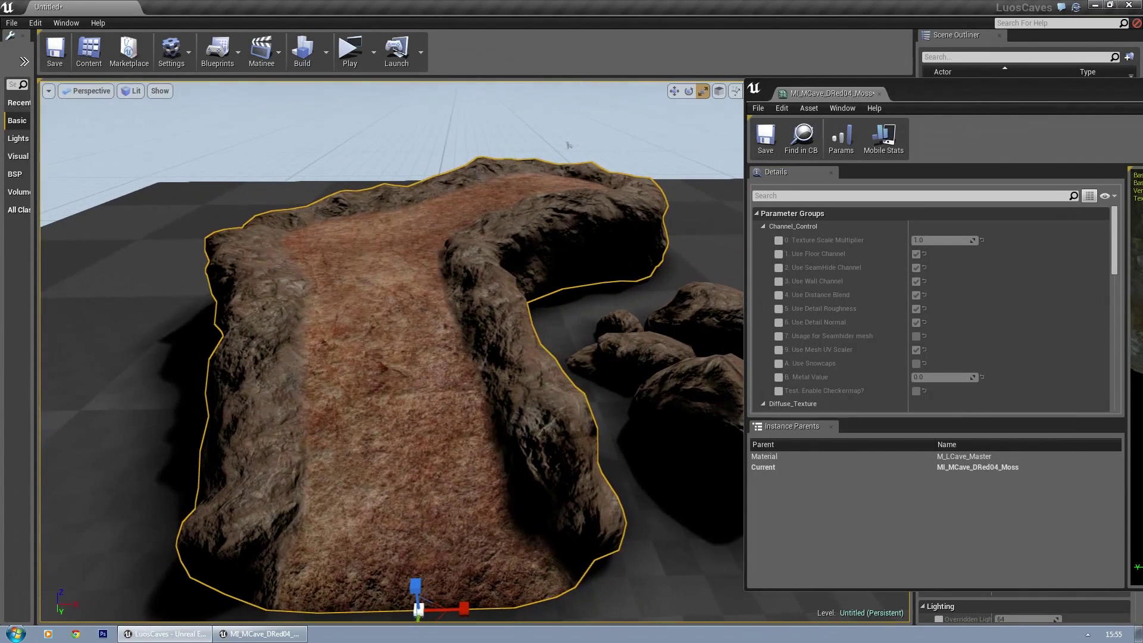
{"action": "left_click", "coordinate": [778, 364]}
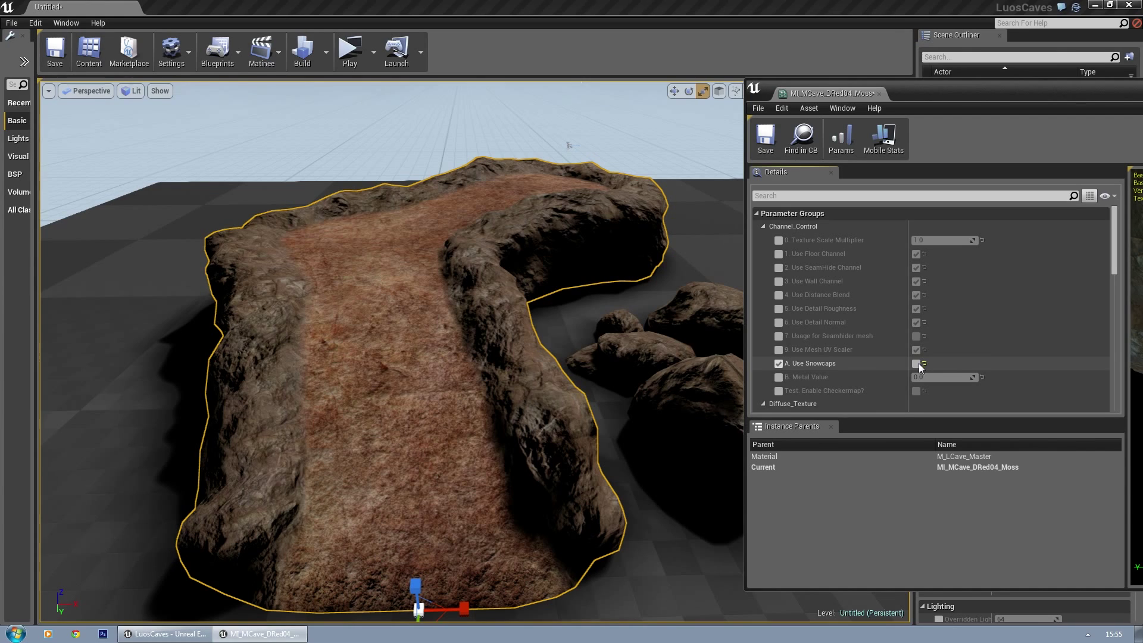
{"action": "left_click", "coordinate": [918, 364]}
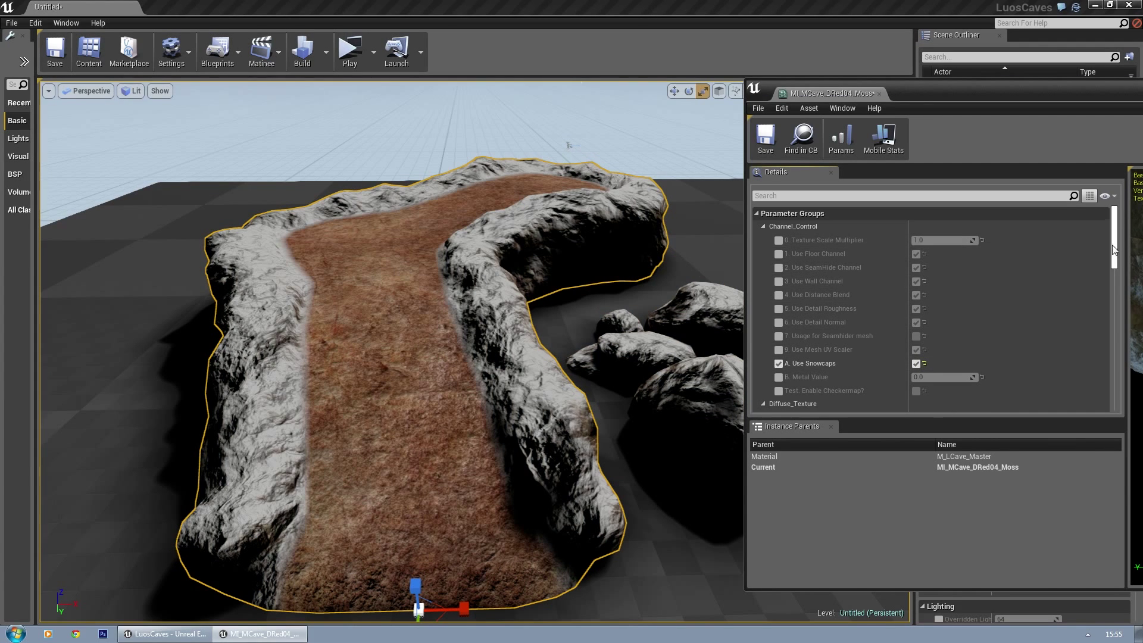
Step: Expand the SnowCap_Angle components in the Snowcaps parameter group
{"action": "left_click_drag", "start_coordinate": [1116, 249], "coordinate": [1119, 370]}
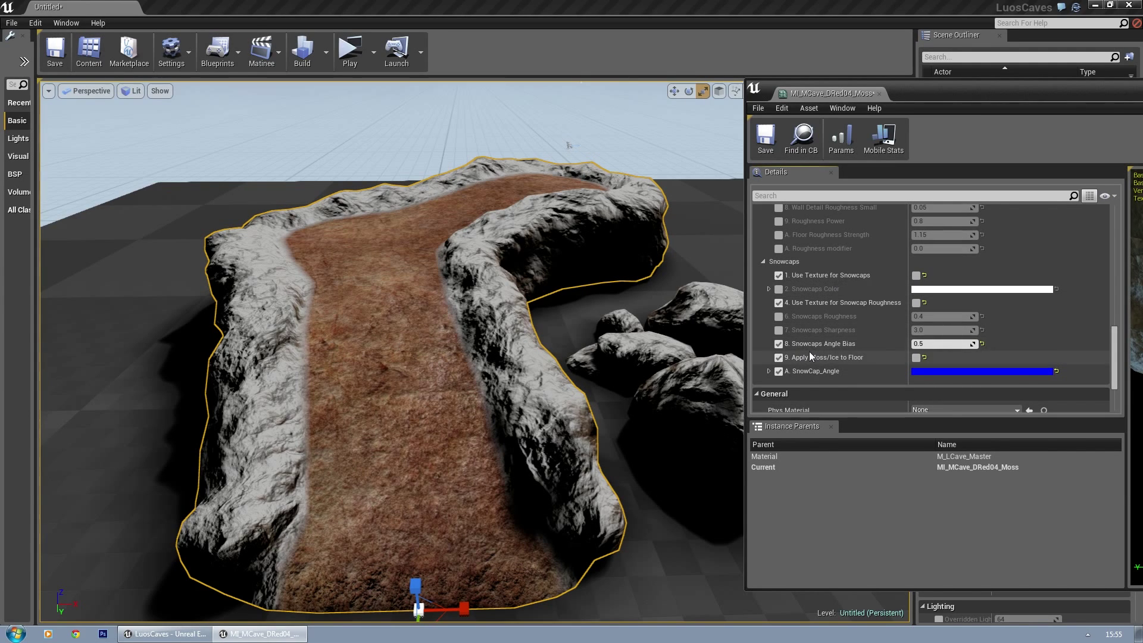
{"action": "scroll", "coordinate": [809, 356], "scroll_direction": "down", "scroll_amount": 2}
{"action": "left_click", "coordinate": [768, 333]}
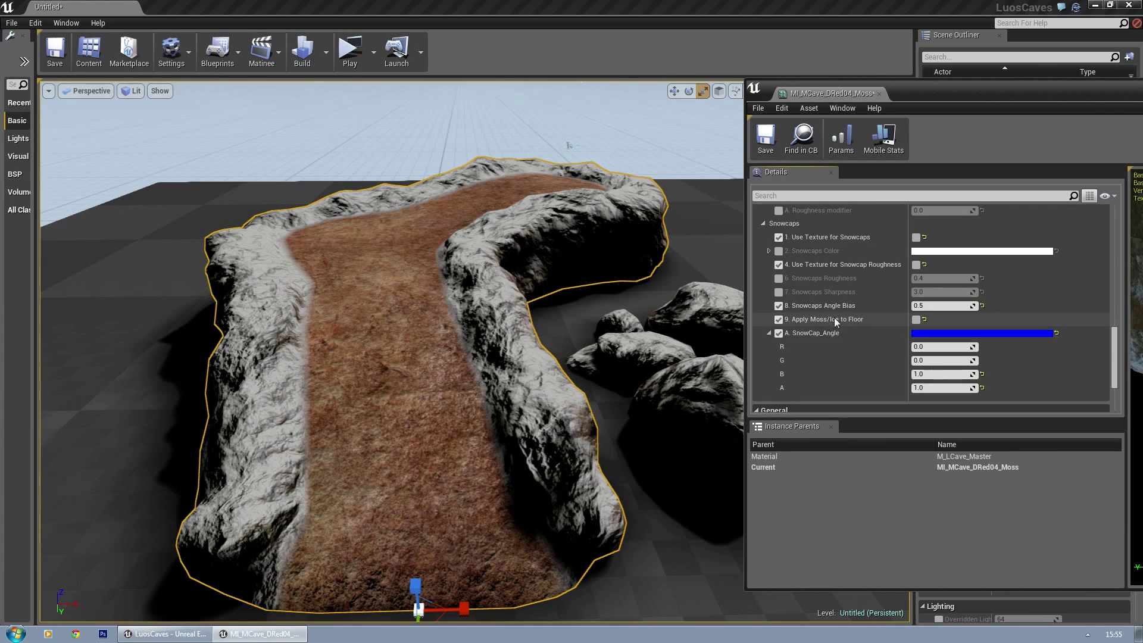
Step: Try Apply Moss/Ice to Floor on the cave mesh, and turn it off again
{"action": "right_click_drag", "start_coordinate": [497, 391], "coordinate": [490, 380]}
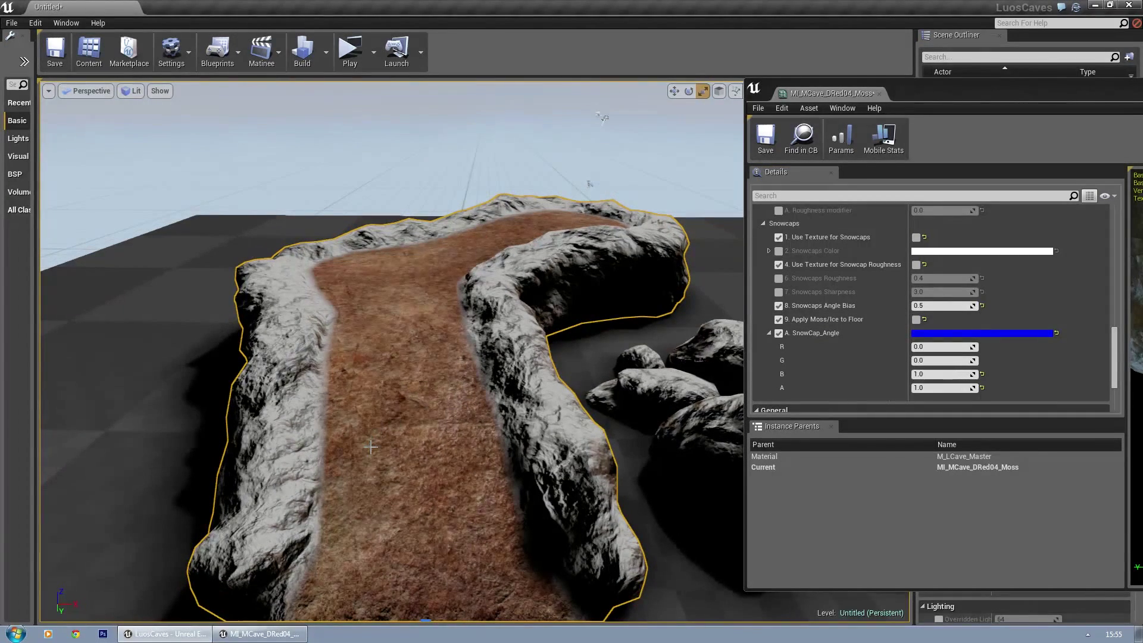
{"action": "left_click", "coordinate": [916, 319]}
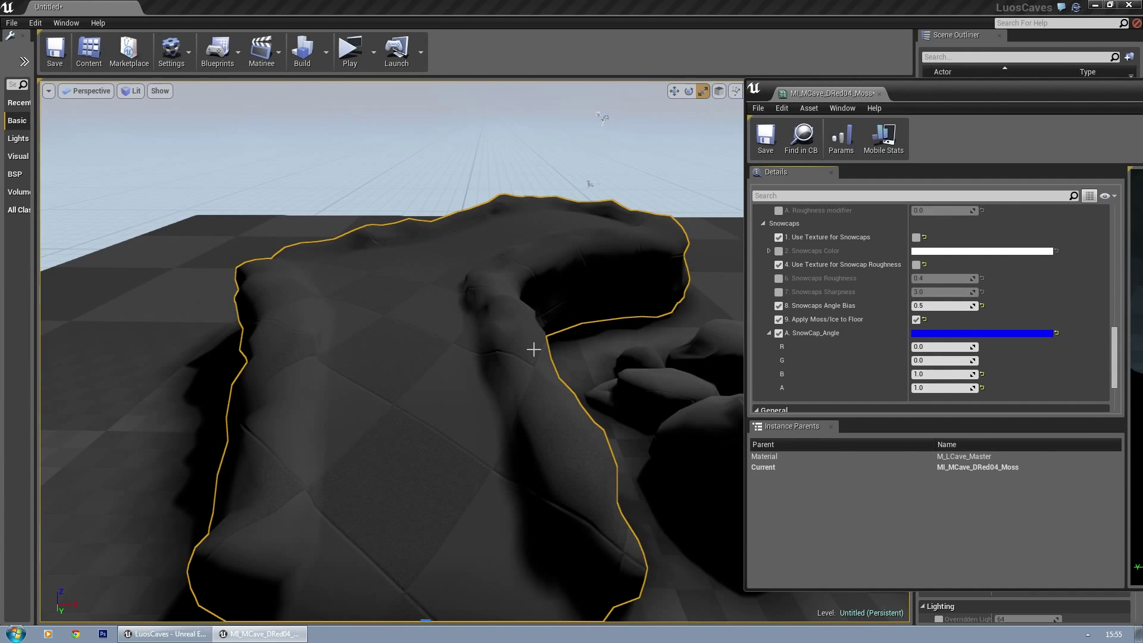
{"action": "right_click_drag", "start_coordinate": [534, 349], "coordinate": [610, 375]}
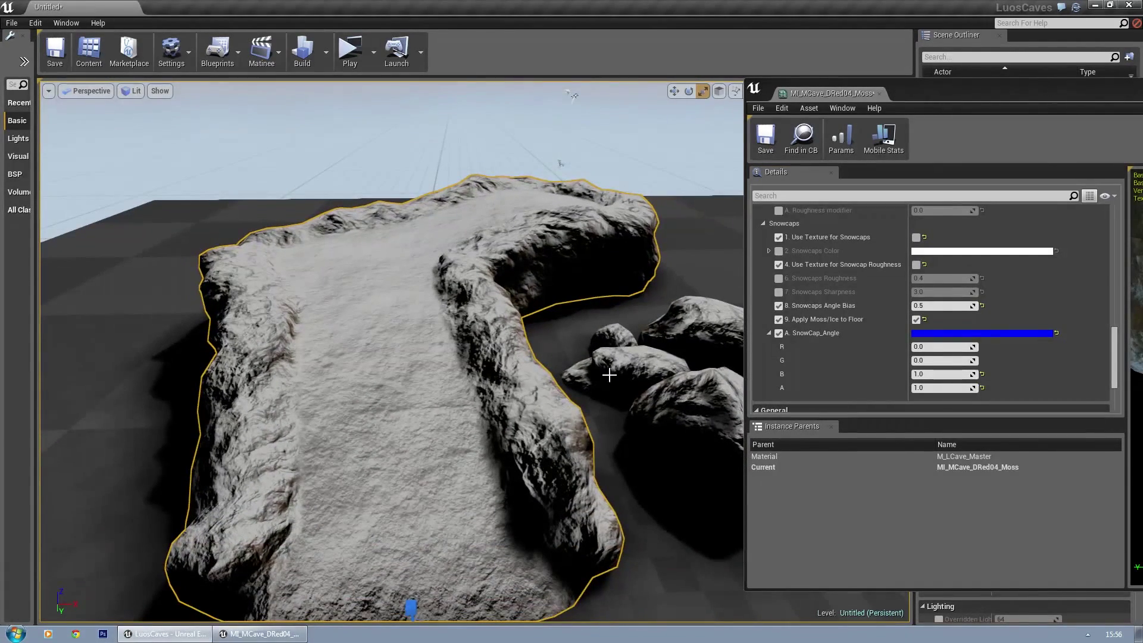
{"action": "left_click", "coordinate": [917, 319]}
{"action": "right_click_drag", "start_coordinate": [596, 333], "coordinate": [565, 342]}
Step: Enable Use Texture for Snowcaps and assign Rock_Green_Moss4_Albedo as the Snowcaps BaseColor Map
{"action": "left_click_drag", "start_coordinate": [1115, 338], "coordinate": [1116, 326]}
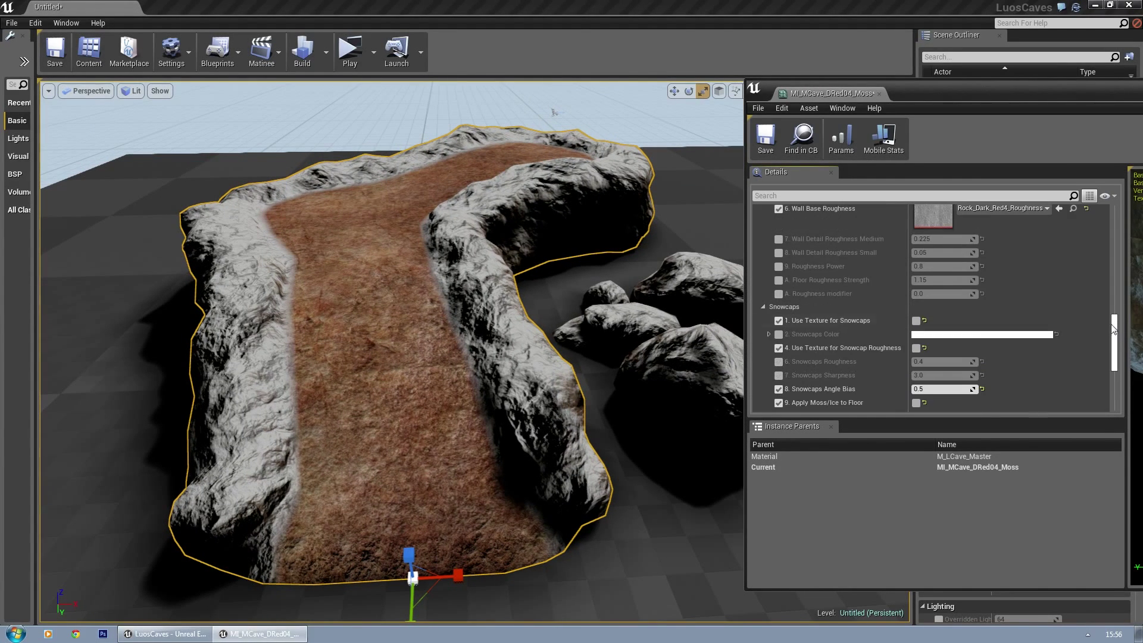
{"action": "left_click", "coordinate": [916, 320]}
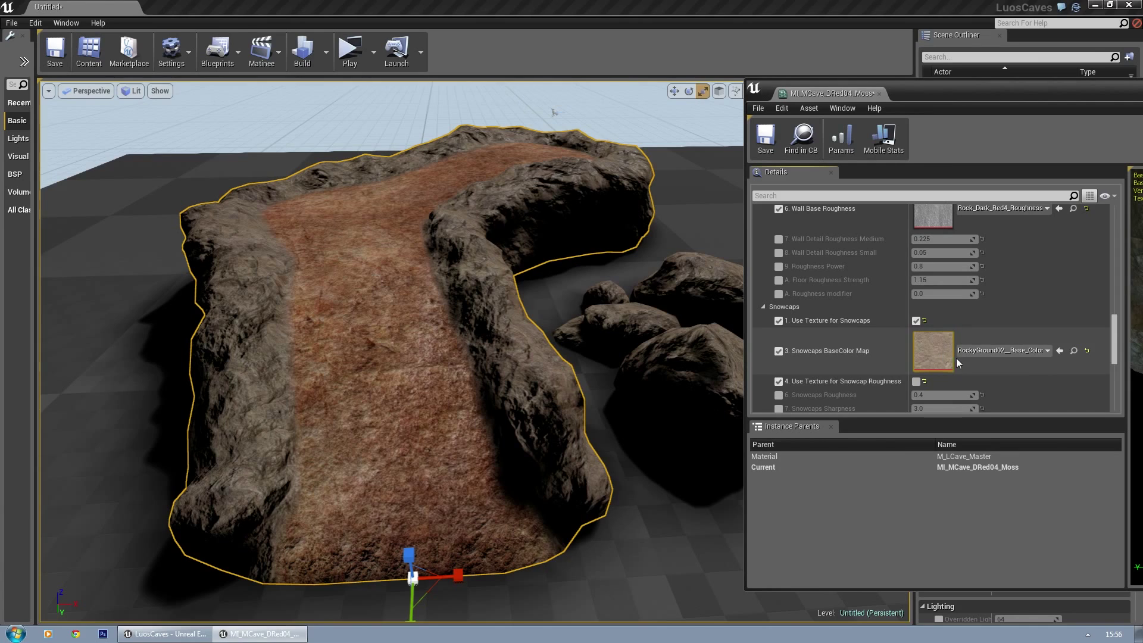
{"action": "left_click", "coordinate": [977, 350]}
{"action": "type", "text": "moss"}
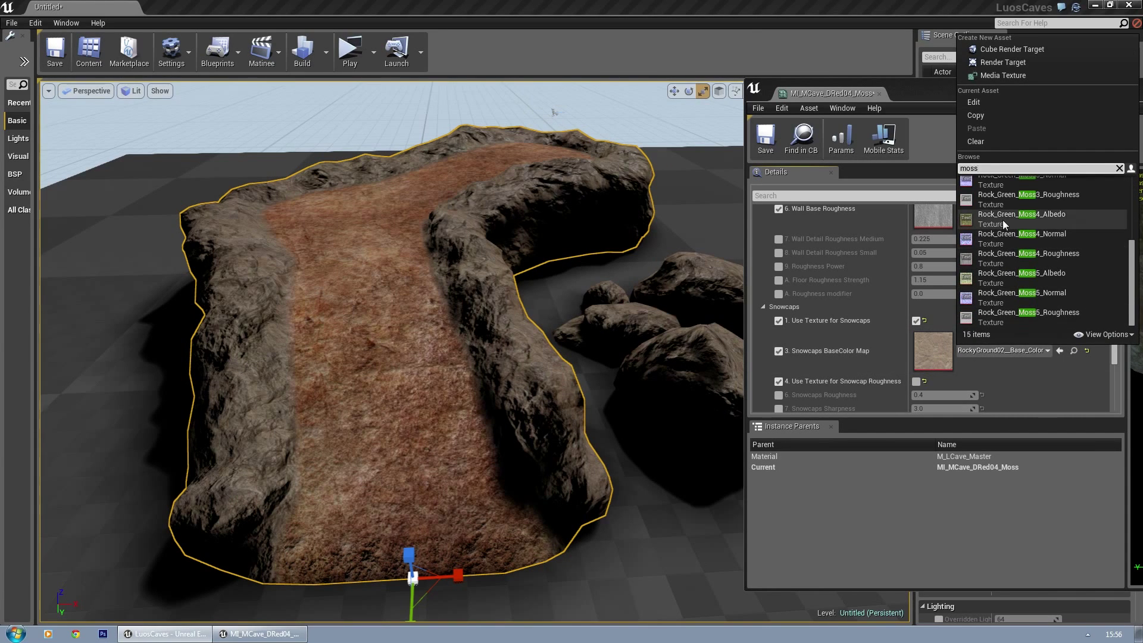
{"action": "left_click", "coordinate": [1003, 220]}
{"action": "right_click_drag", "start_coordinate": [731, 366], "coordinate": [789, 349]}
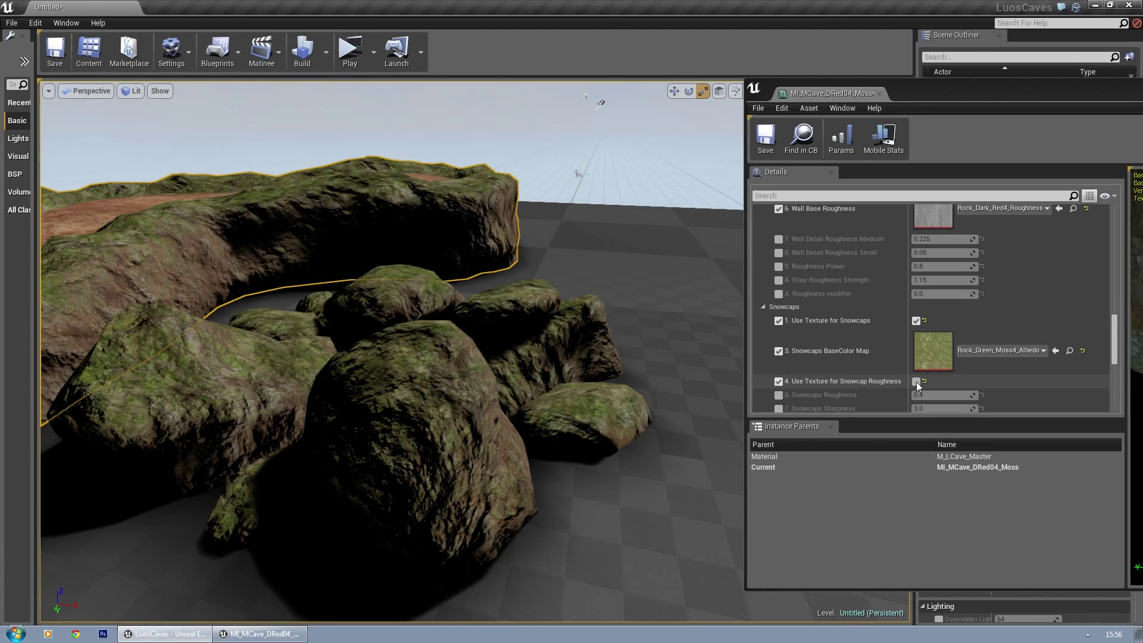
Step: Enable Use Texture for Snowcap Roughness and check the mossy rocks
{"action": "scroll", "coordinate": [1024, 329], "scroll_direction": "down", "scroll_amount": 2}
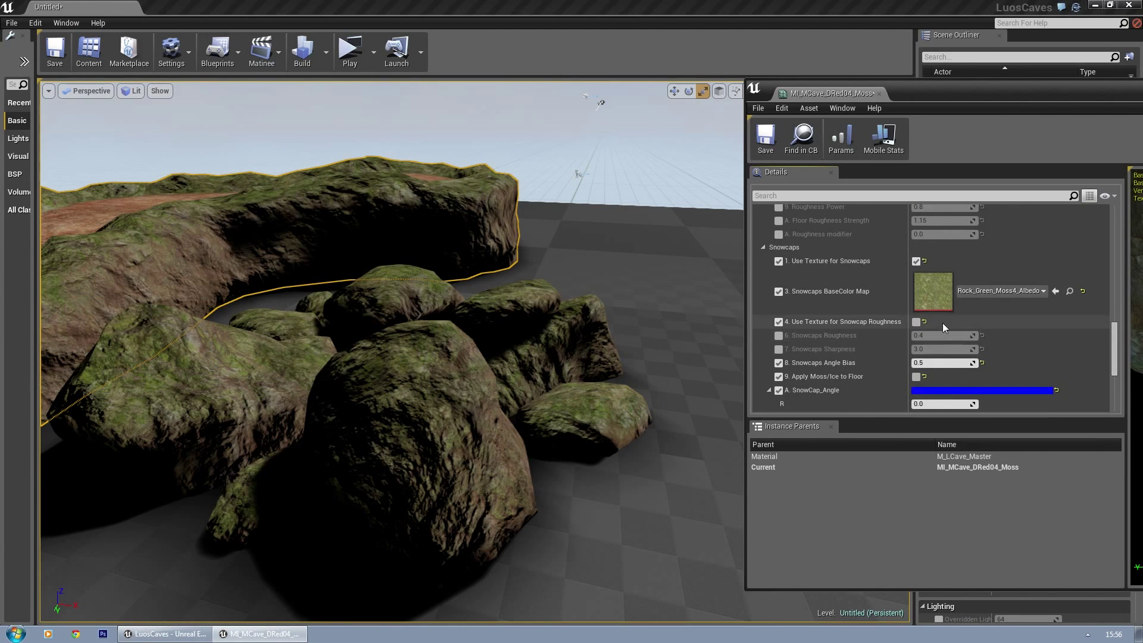
{"action": "left_click", "coordinate": [916, 322]}
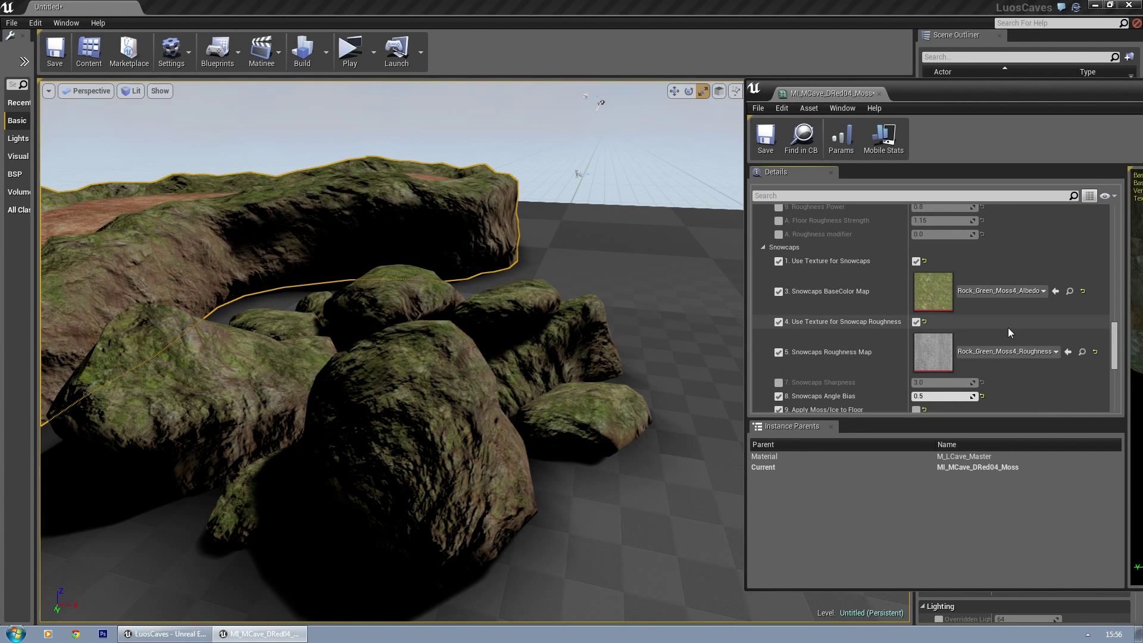
{"action": "right_click_drag", "start_coordinate": [494, 384], "coordinate": [476, 393]}
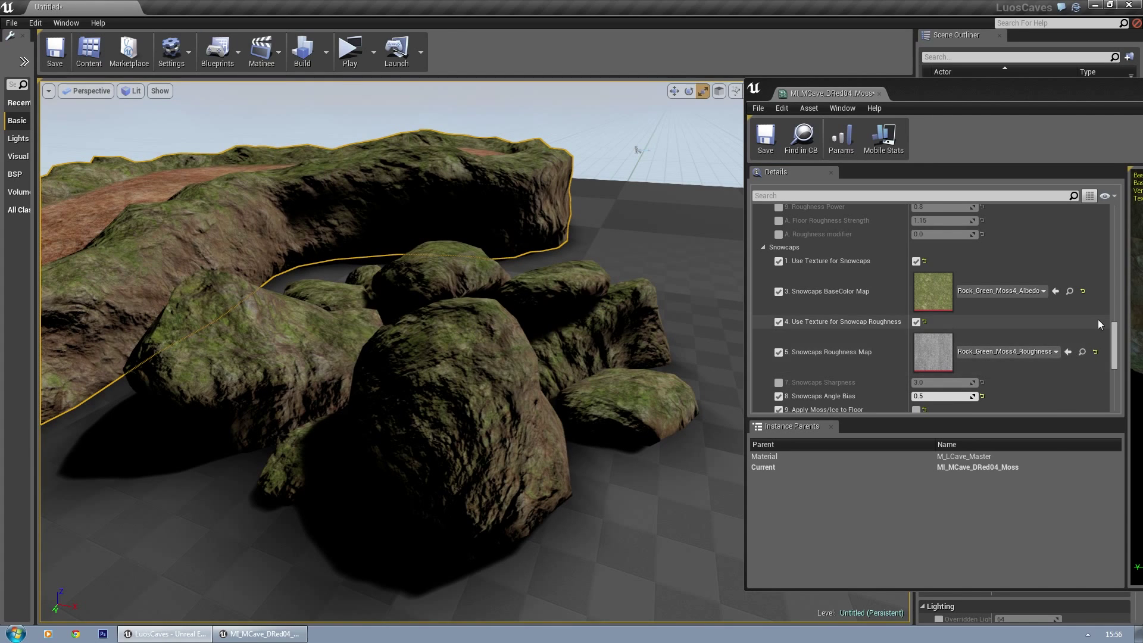
Step: Set SnowCap_Angle's B component to 0 and its R component to 1, and check the moss direction on the cave mesh
{"action": "left_click_drag", "start_coordinate": [1115, 336], "coordinate": [1117, 346]}
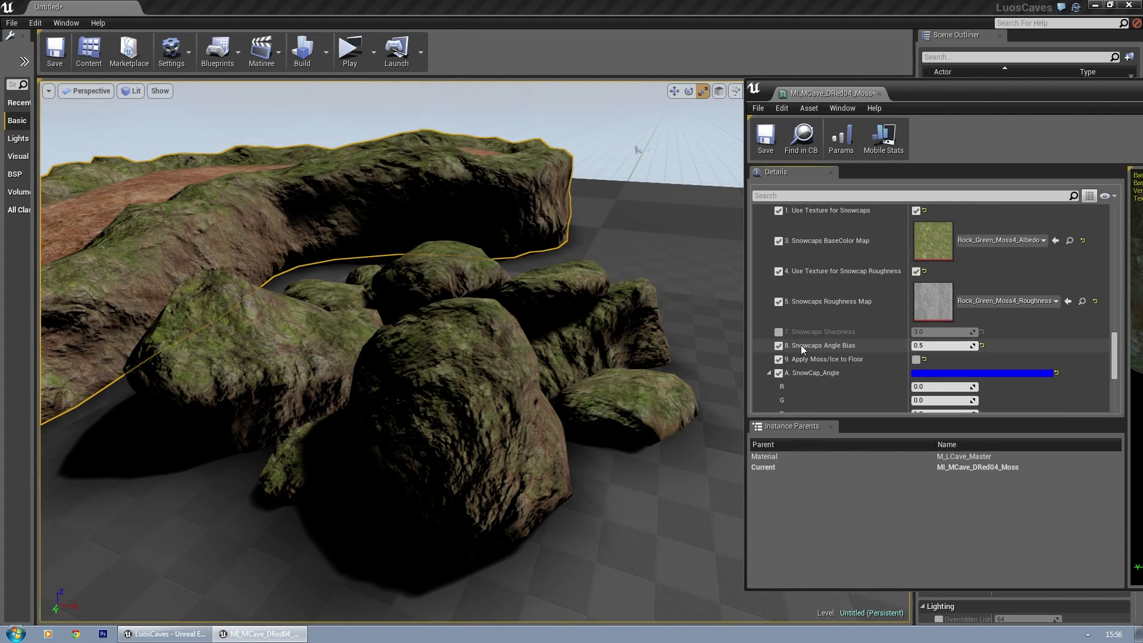
{"action": "scroll", "coordinate": [953, 350], "scroll_direction": "down", "scroll_amount": 1}
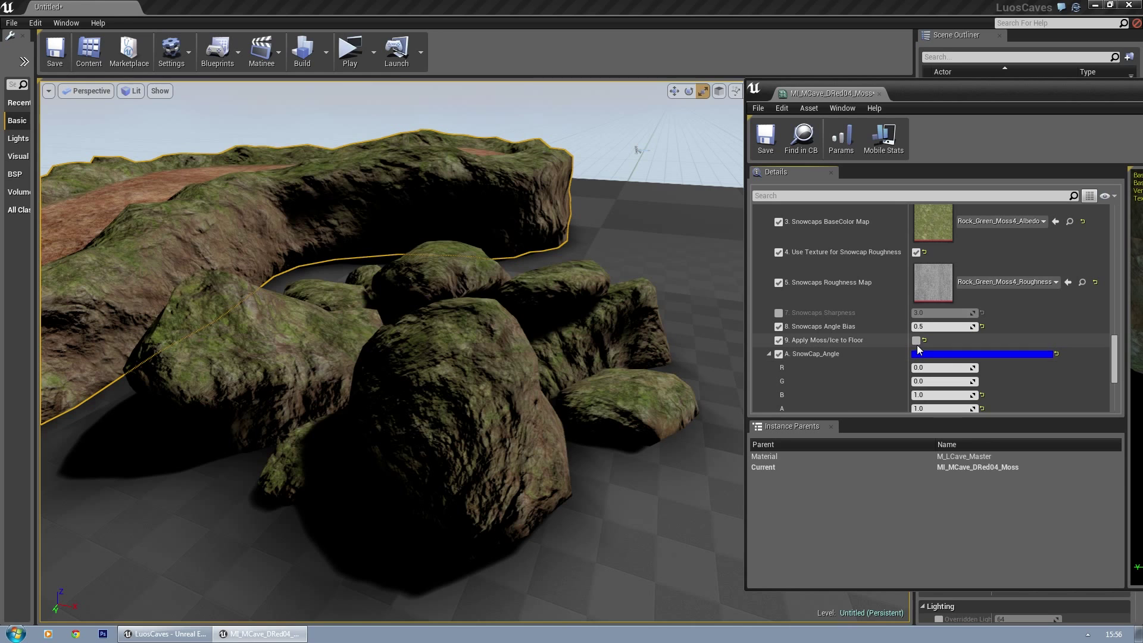
{"action": "scroll", "coordinate": [920, 343], "scroll_direction": "down", "scroll_amount": 2}
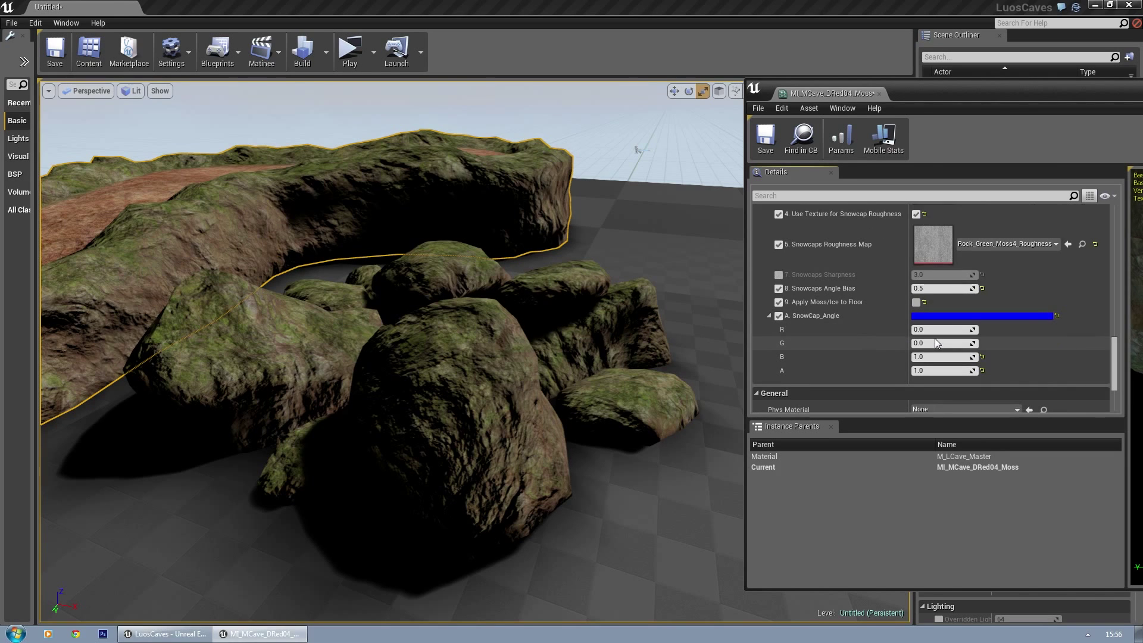
{"action": "mouse_move", "coordinate": [475, 363]}
{"action": "right_mouse_down"}
{"action": "mouse_move", "coordinate": [454, 379]}
{"action": "mouse_move", "coordinate": [475, 363]}
{"action": "right_mouse_up"}
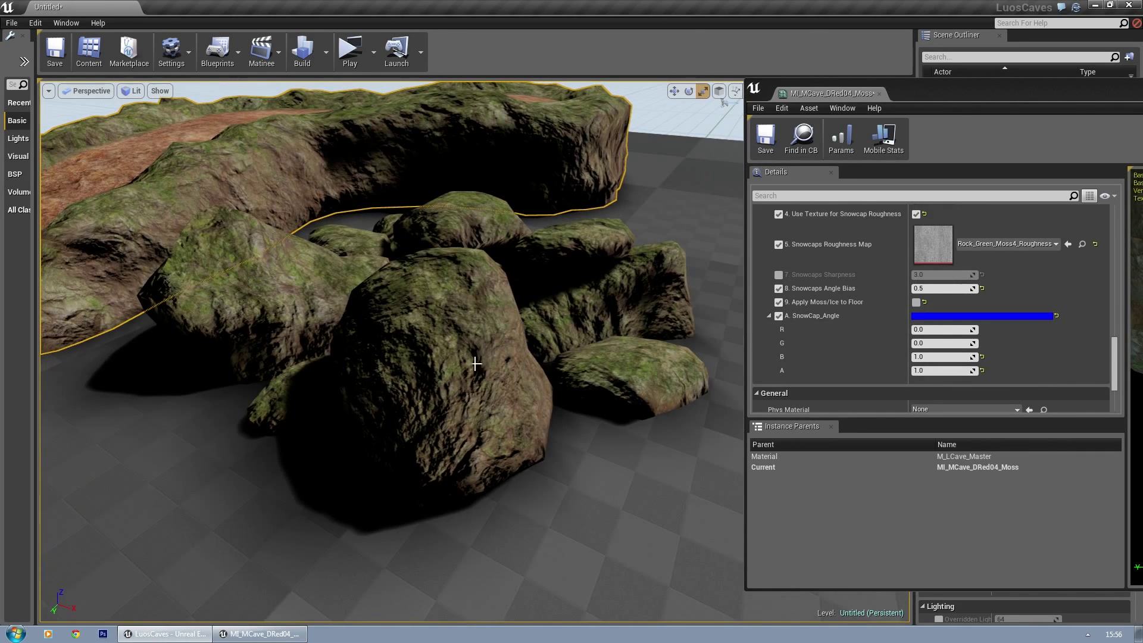
{"action": "left_click", "coordinate": [932, 357]}
{"action": "type", "text": "0"}
{"action": "key", "text": "Return"}
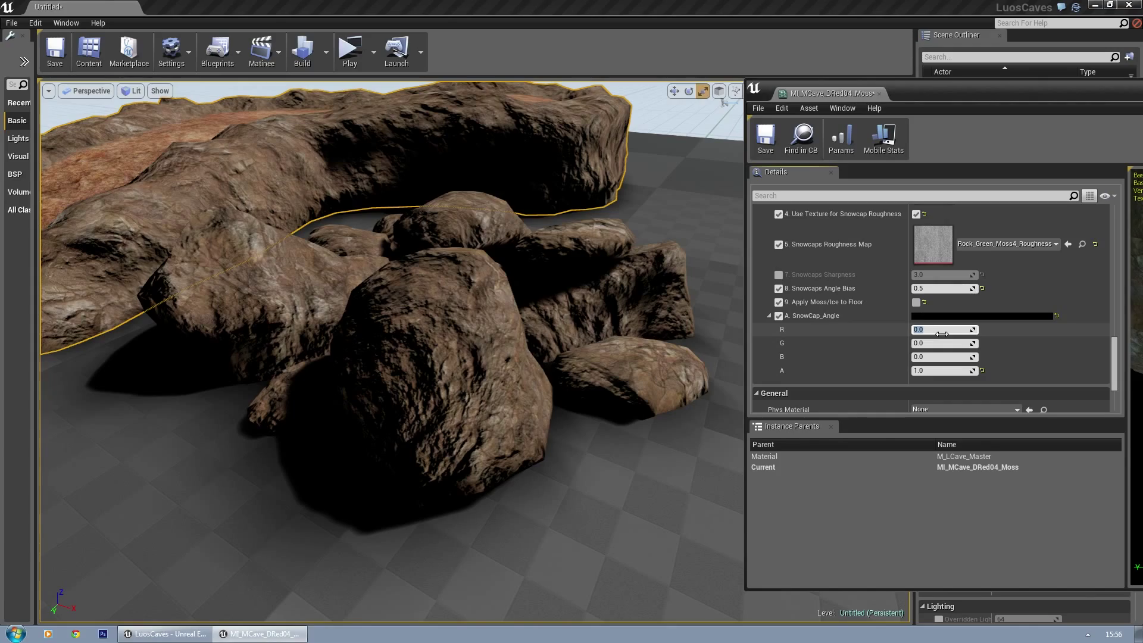
{"action": "type", "text": "1"}
{"action": "key", "text": "Return"}
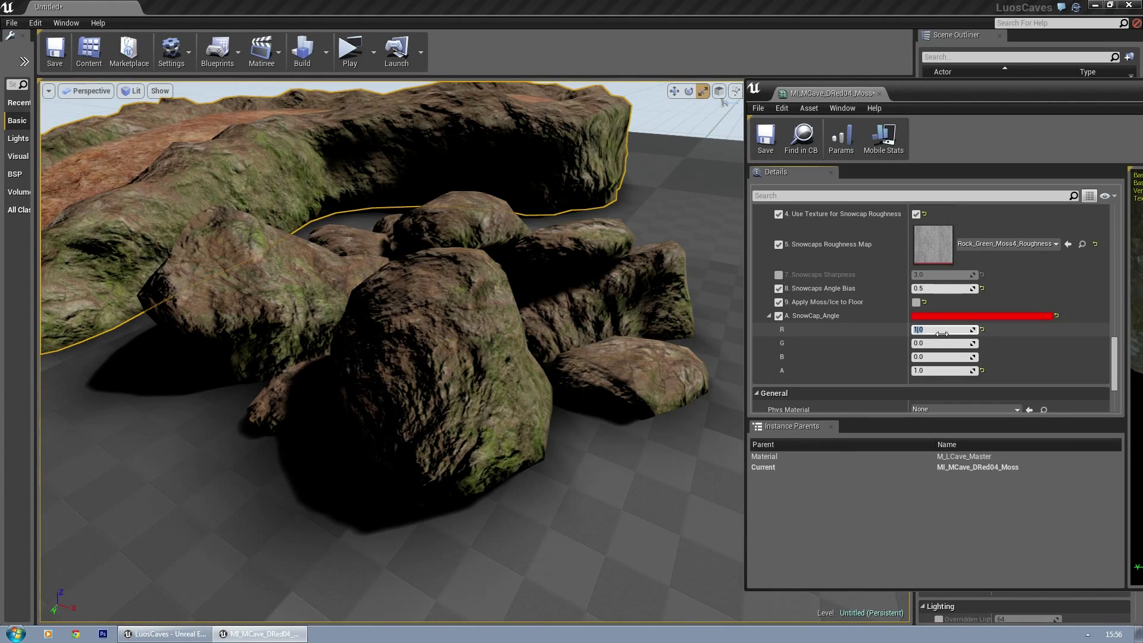
{"action": "mouse_move", "coordinate": [312, 255]}
{"action": "right_mouse_down"}
{"action": "mouse_move", "coordinate": [298, 262]}
{"action": "mouse_move", "coordinate": [327, 256]}
{"action": "mouse_move", "coordinate": [313, 256]}
{"action": "right_mouse_up"}
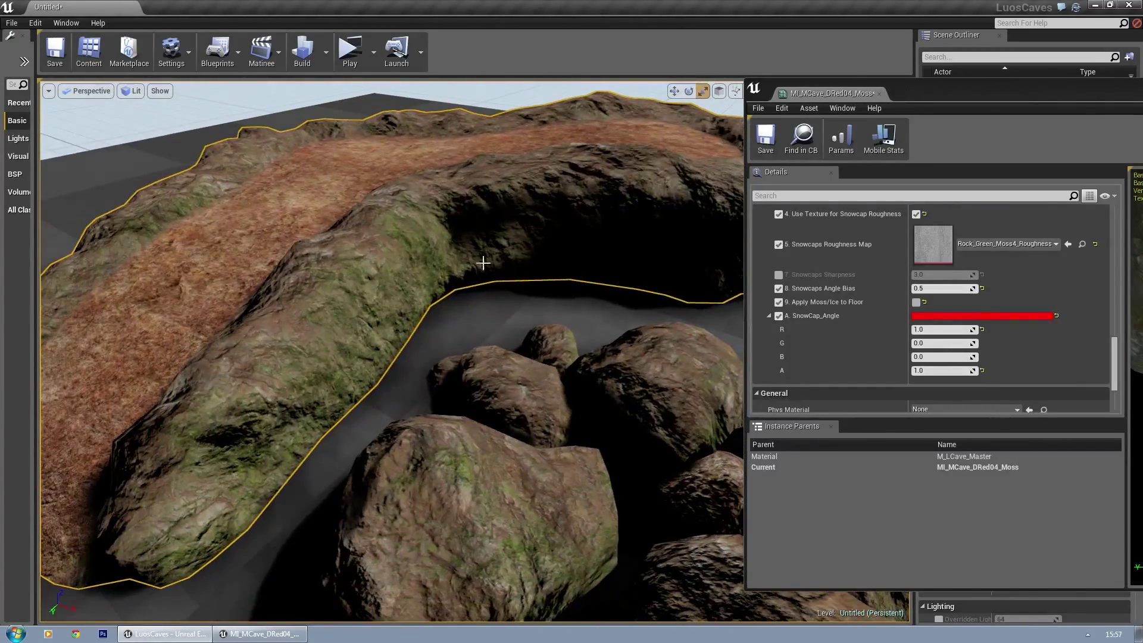
Step: Try SnowCap_Angle R values of -1 and 0.5 and compare the moss on the cave and rocks
{"action": "left_click", "coordinate": [933, 329]}
{"action": "type", "text": "-"}
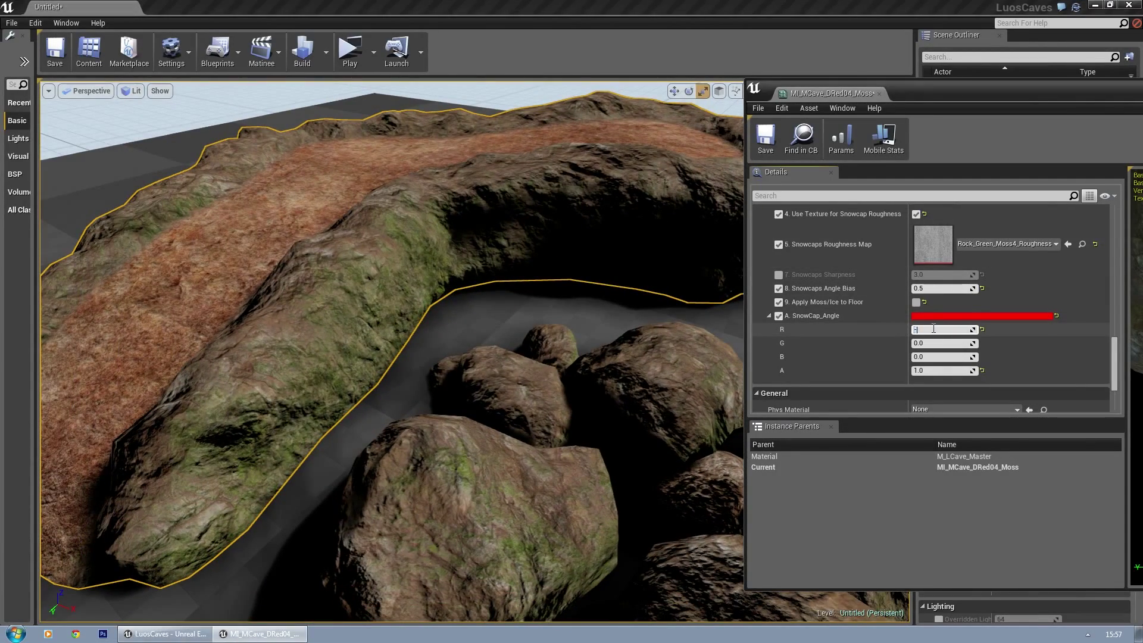
{"action": "type", "text": "1"}
{"action": "key", "text": "Return"}
{"action": "mouse_move", "coordinate": [470, 344]}
{"action": "right_mouse_down"}
{"action": "mouse_move", "coordinate": [488, 139]}
{"action": "mouse_move", "coordinate": [469, 344]}
{"action": "right_mouse_up"}
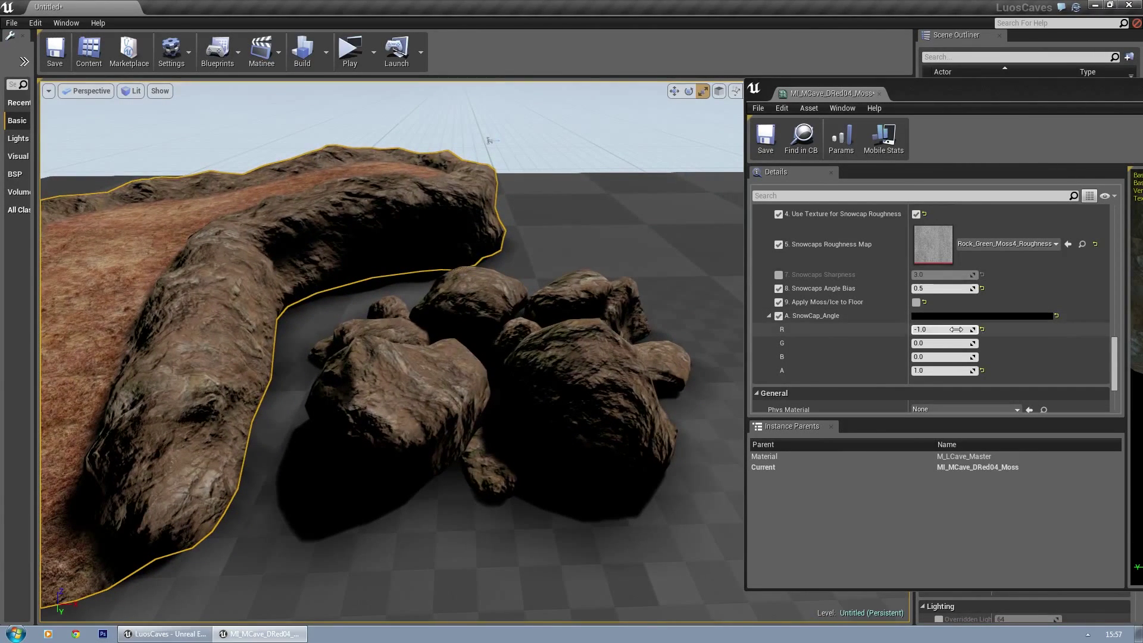
{"action": "left_click", "coordinate": [958, 330]}
{"action": "type", "text": "0.5"}
{"action": "key", "text": "Return"}
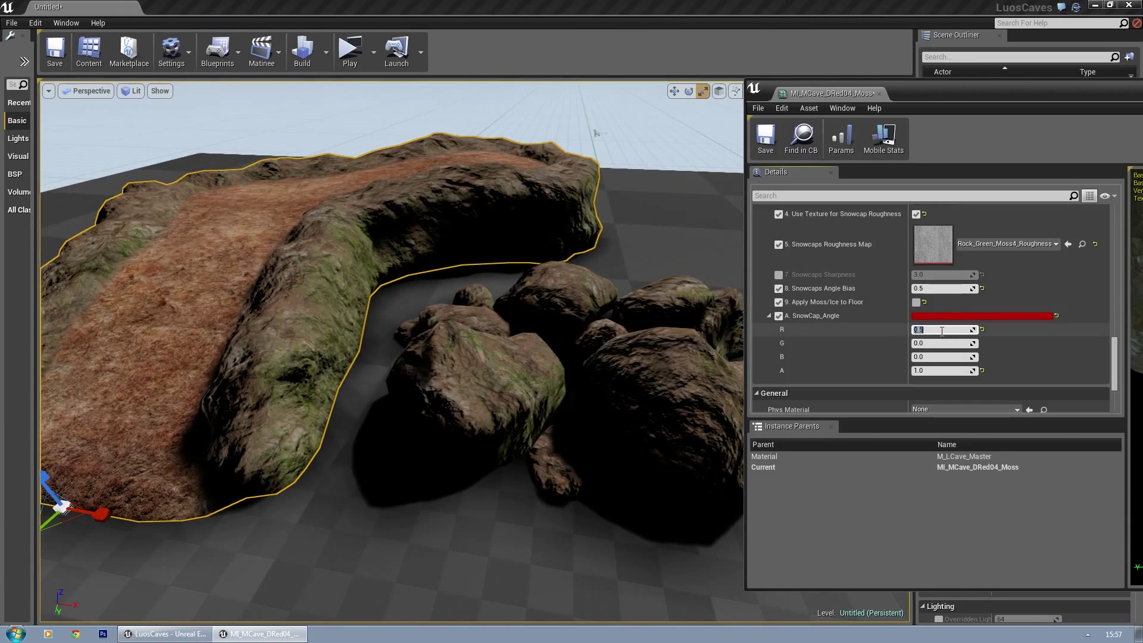
Step: Set SnowCap_Angle R to 0 and G to 1, and look at the rocks from the other side
{"action": "key", "text": "Return"}
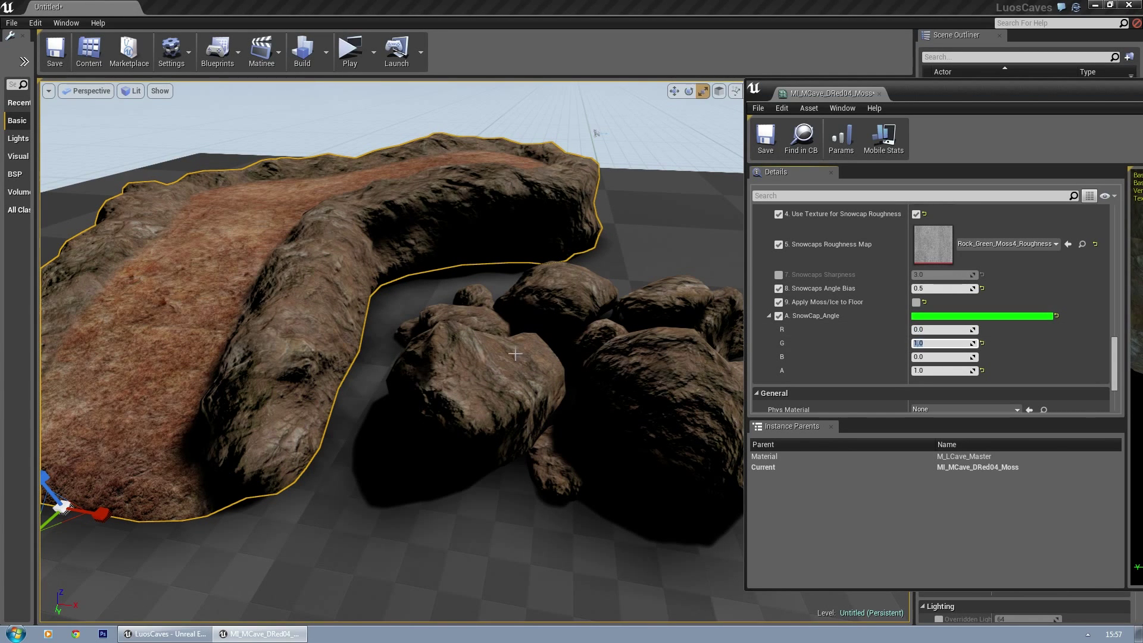
{"action": "right_click_drag", "start_coordinate": [325, 398], "coordinate": [188, 402]}
{"action": "key", "text": "d"}
{"action": "key", "text": "s"}
{"action": "key", "text": "w"}
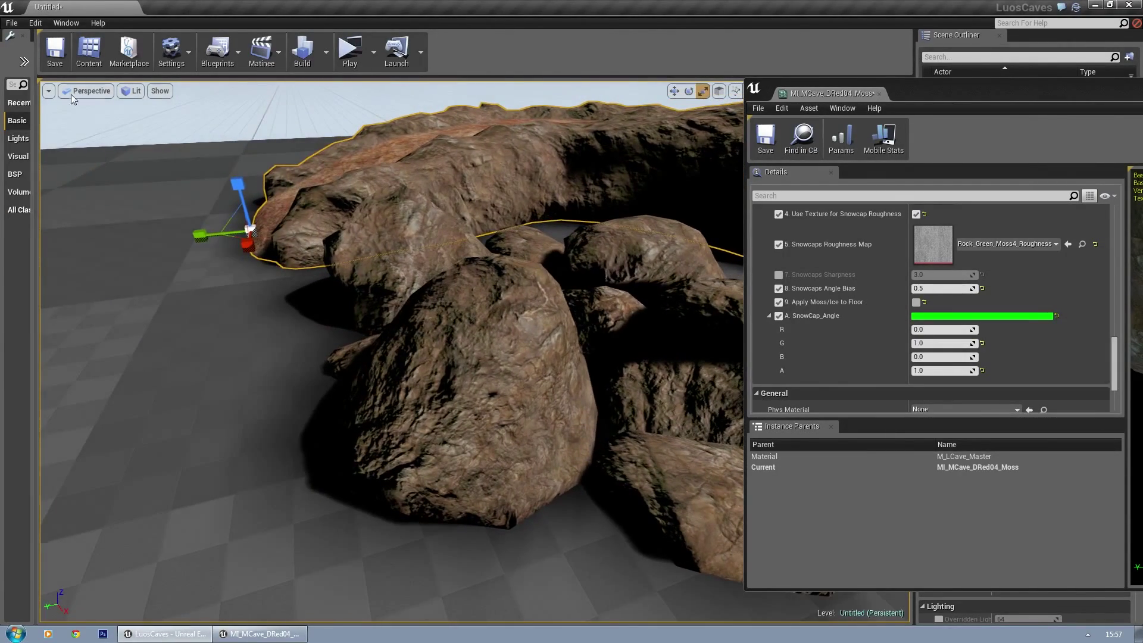
Step: Switch the viewport to Unlit view mode and view the rocks up close
{"action": "left_click", "coordinate": [130, 91]}
{"action": "left_click", "coordinate": [143, 128]}
{"action": "mouse_move", "coordinate": [143, 128]}
{"action": "right_mouse_down"}
{"action": "mouse_move", "coordinate": [143, 143]}
{"action": "mouse_move", "coordinate": [131, 143]}
{"action": "right_mouse_up"}
Step: Set SnowCap_Angle G to -1 and look over the rocks and cave mesh
{"action": "left_click", "coordinate": [945, 343]}
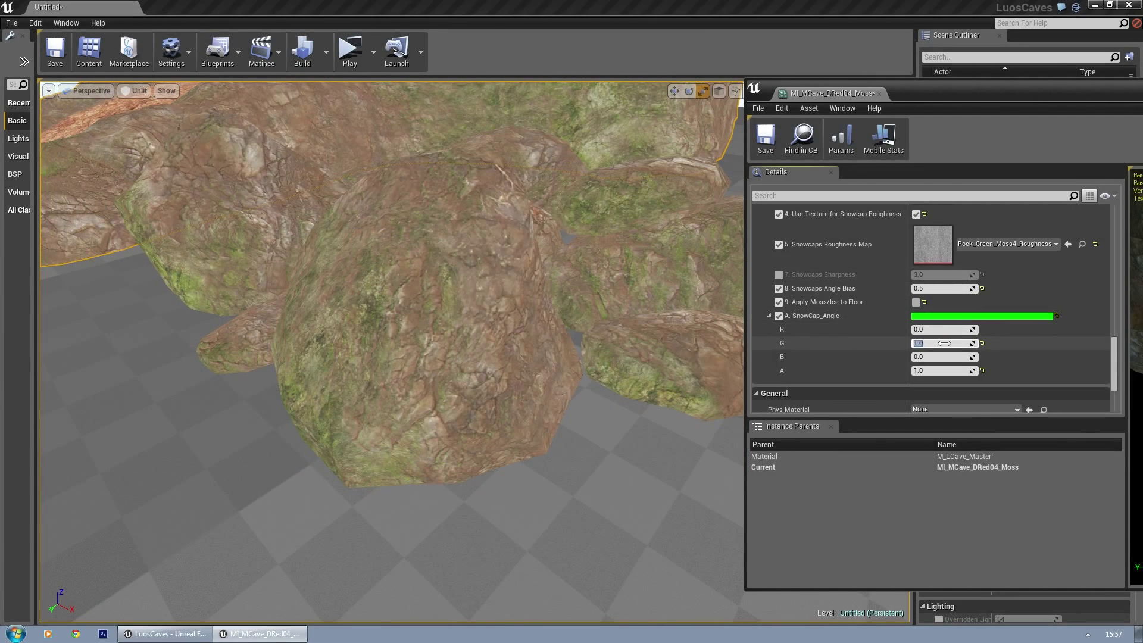
{"action": "type", "text": "-1"}
{"action": "key", "text": "Return"}
{"action": "right_click_drag", "start_coordinate": [484, 273], "coordinate": [435, 268]}
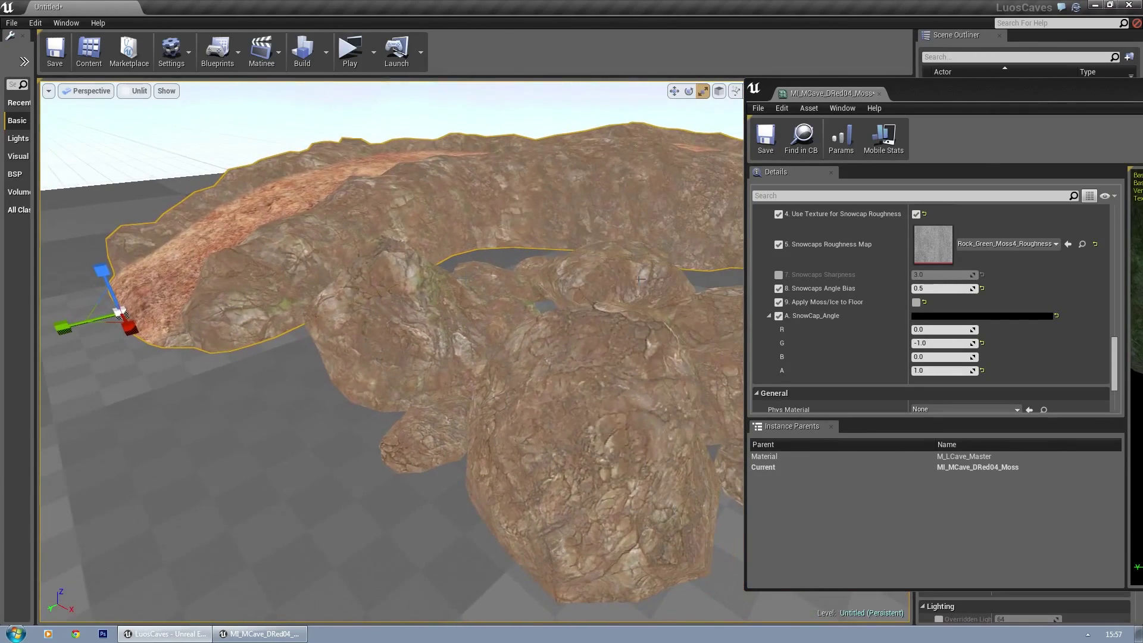
Step: Return SnowCap_Angle G to 0 and try B values of 1 and -1
{"action": "left_click", "coordinate": [941, 345]}
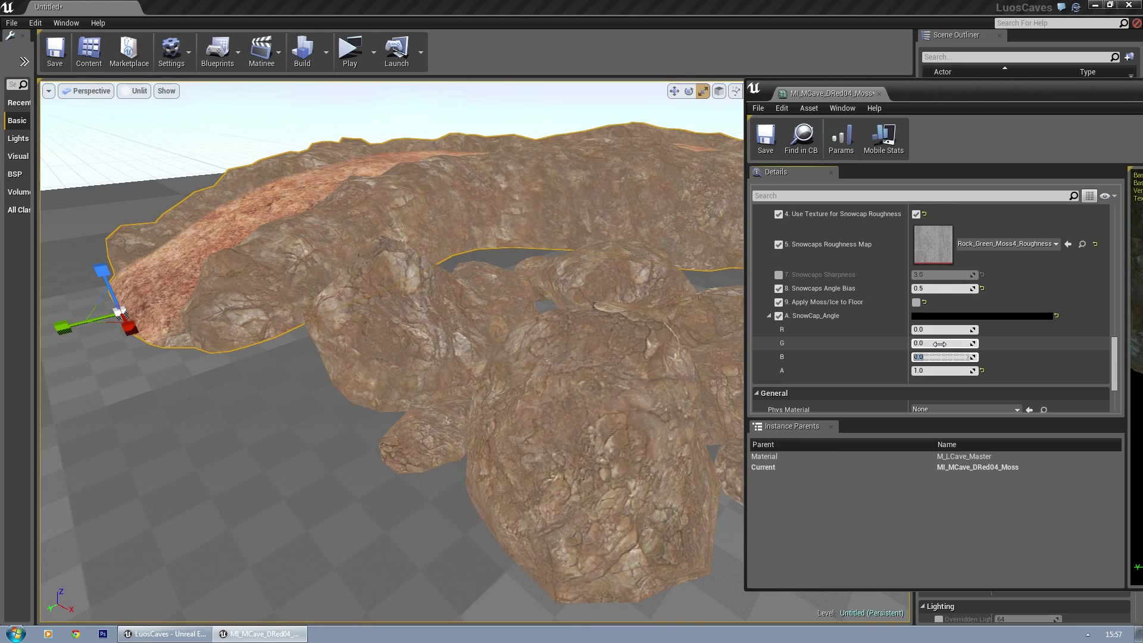
{"action": "type", "text": "1"}
{"action": "key", "text": "Return"}
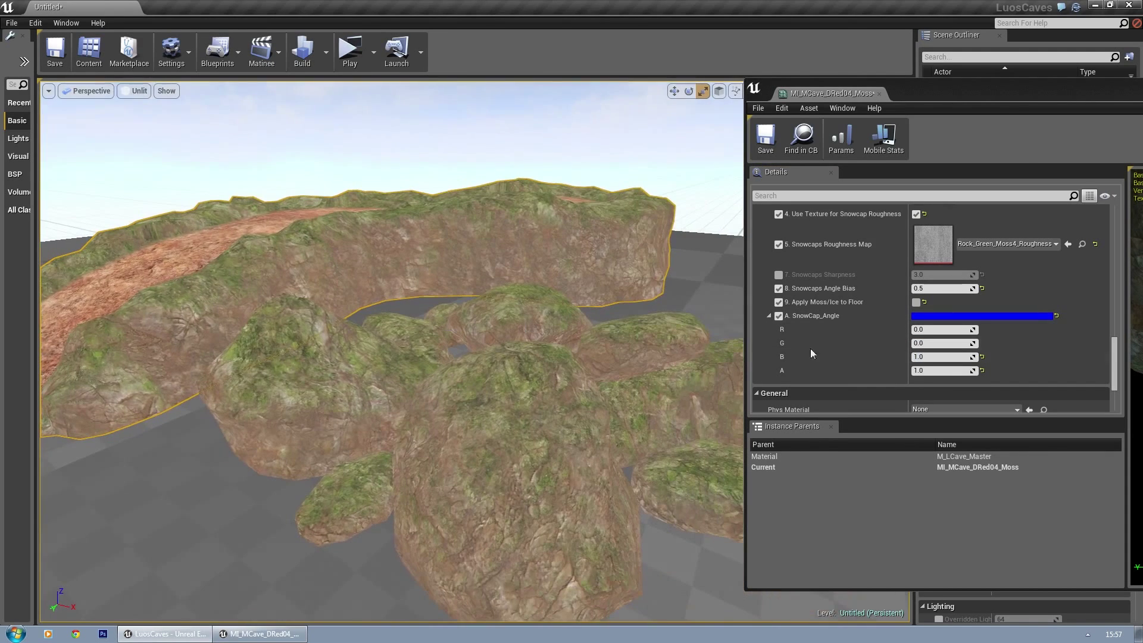
{"action": "left_click", "coordinate": [956, 357]}
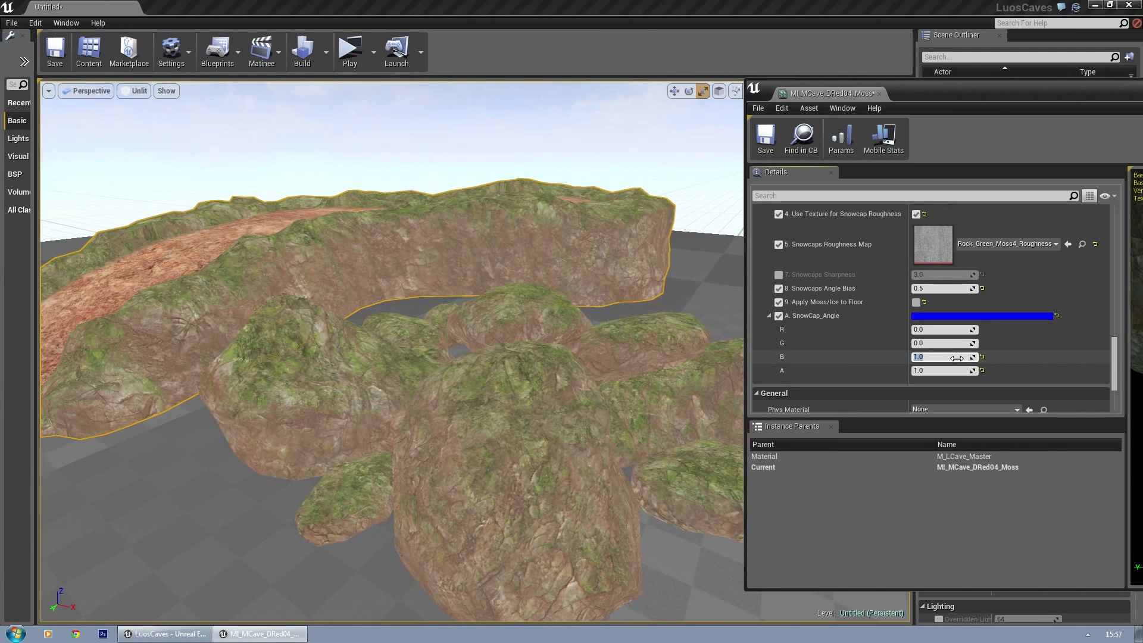
{"action": "type", "text": "-1"}
{"action": "key", "text": "Return"}
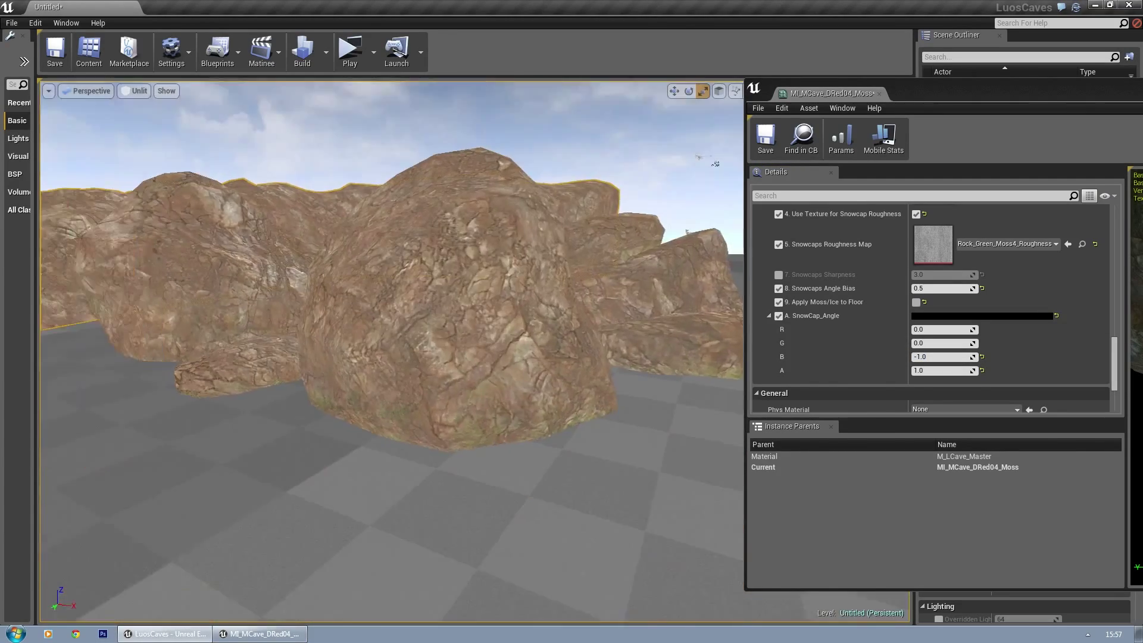
Step: Set the R, G and B components of SnowCap_Angle all to 1 and check the moss coverage on the rocks
{"action": "left_click", "coordinate": [946, 329]}
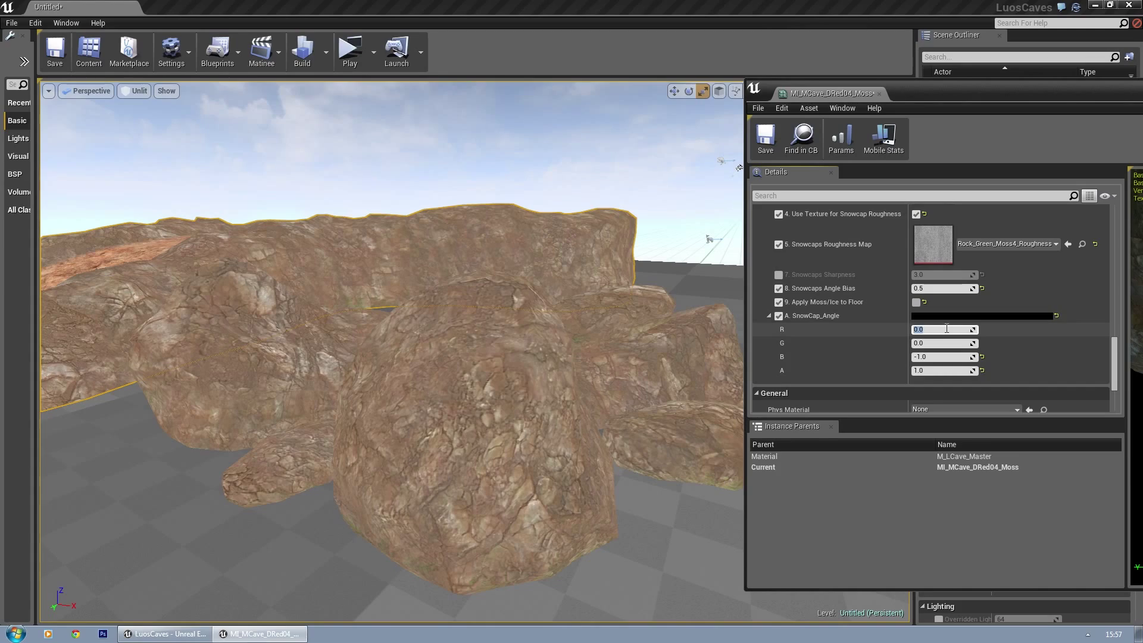
{"action": "type", "text": "1"}
{"action": "key", "text": "Tab"}
{"action": "type", "text": "1"}
{"action": "key", "text": "Tab"}
{"action": "type", "text": "1"}
{"action": "key", "text": "Return"}
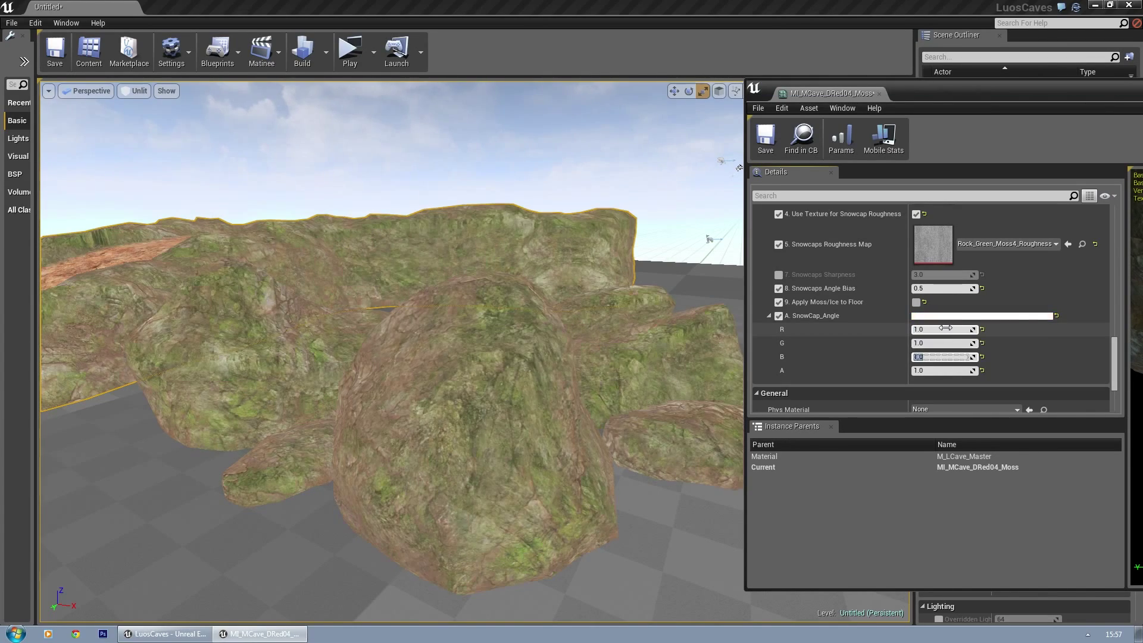
{"action": "right_click_drag", "start_coordinate": [524, 357], "coordinate": [477, 355]}
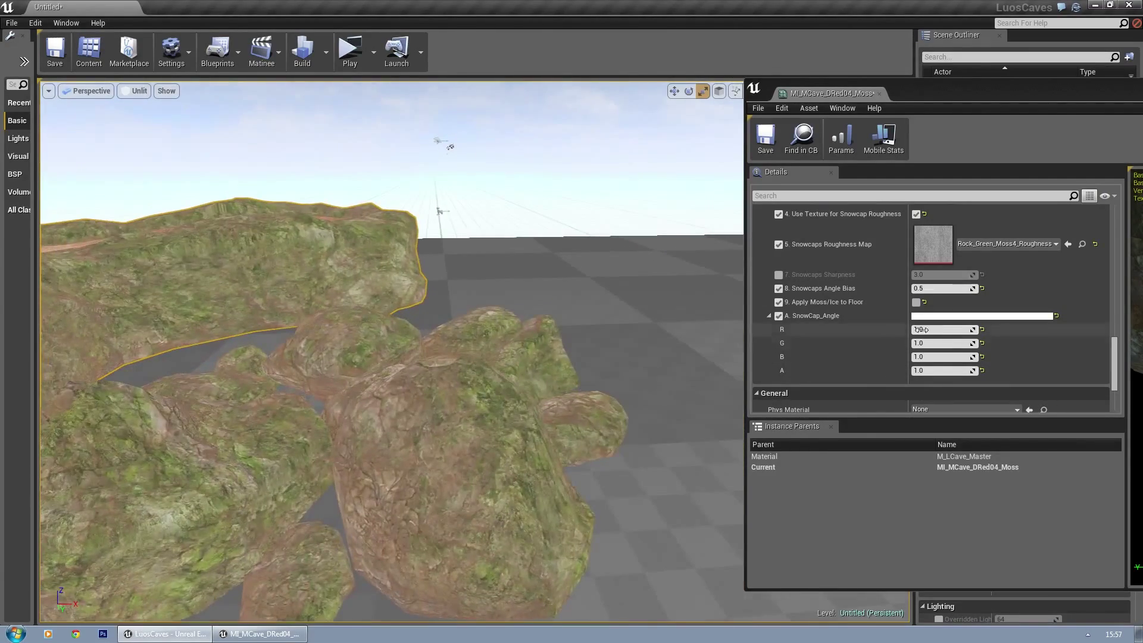
Step: Set SnowCap_Angle R and G to 0, keeping only the B component, and view the cave and rocks
{"action": "left_click", "coordinate": [935, 329]}
{"action": "type", "text": "0"}
{"action": "key", "text": "Tab"}
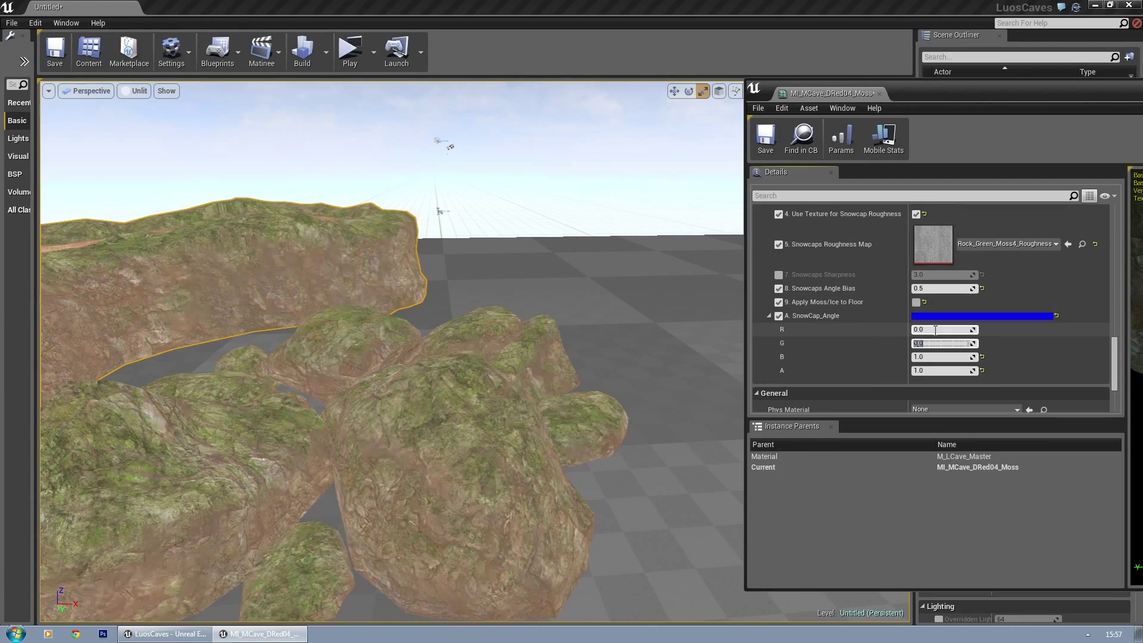
{"action": "mouse_move", "coordinate": [305, 354]}
{"action": "right_mouse_down"}
{"action": "mouse_move", "coordinate": [256, 367]}
{"action": "mouse_move", "coordinate": [305, 354]}
{"action": "right_mouse_up"}
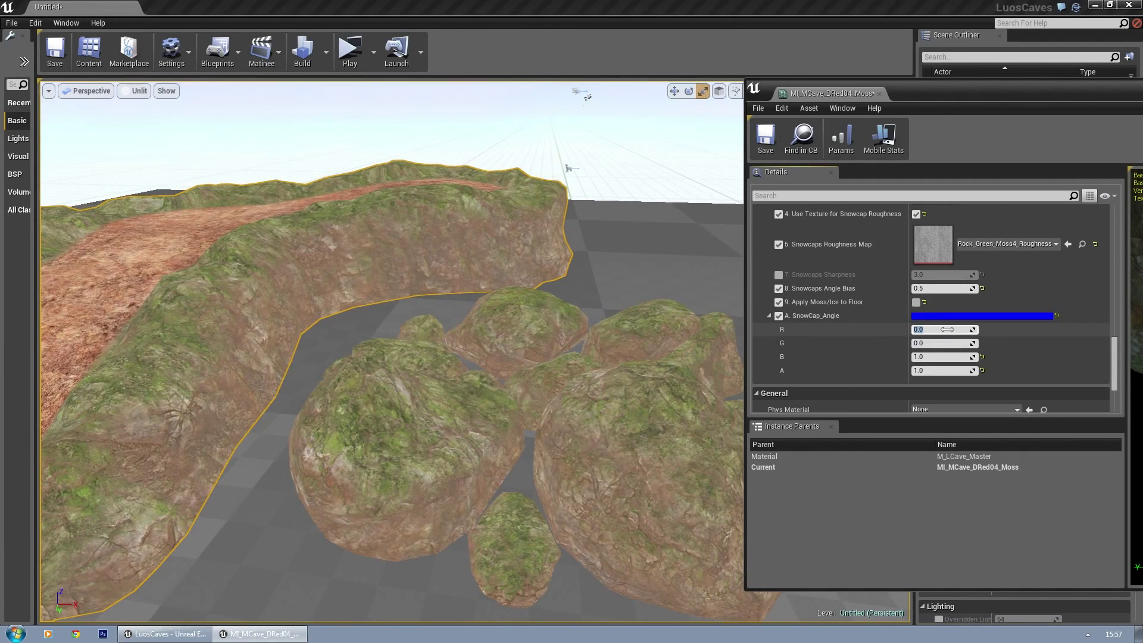
Step: Set SnowCap_Angle R to -1 and G to 1, and view the moss across the cave mesh and rocks
{"action": "type", "text": "-1"}
{"action": "key", "text": "Return"}
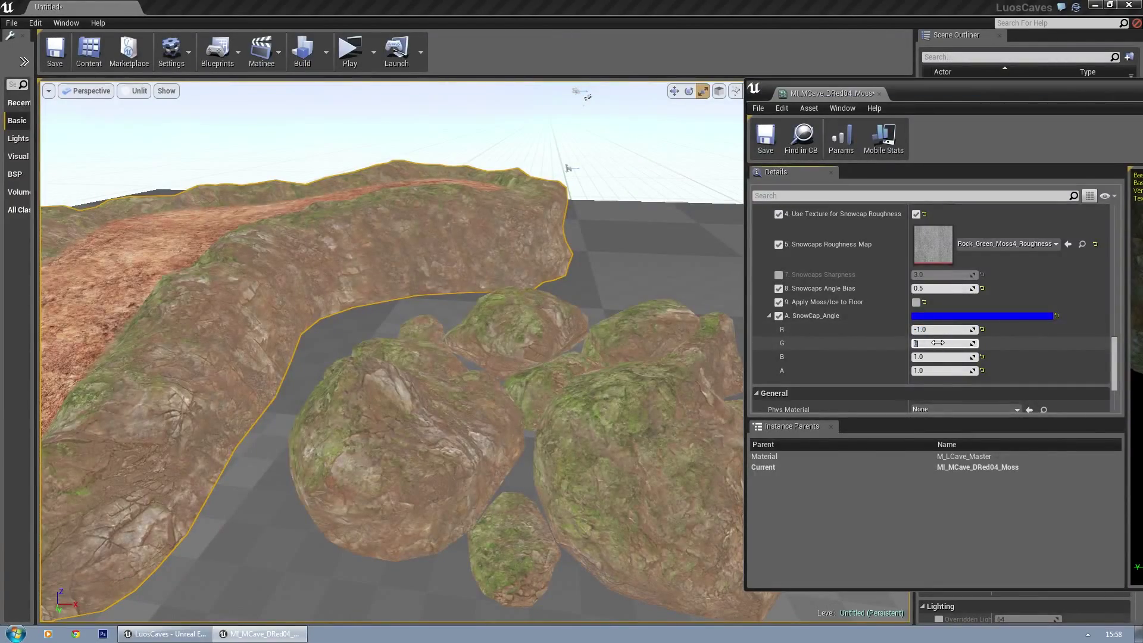
{"action": "left_click", "coordinate": [938, 343]}
{"action": "type", "text": "1"}
{"action": "key", "text": "Return"}
{"action": "right_click_drag", "start_coordinate": [476, 334], "coordinate": [667, 357]}
{"action": "right_click_drag", "start_coordinate": [417, 352], "coordinate": [643, 351]}
{"action": "right_click_drag", "start_coordinate": [328, 357], "coordinate": [143, 353]}
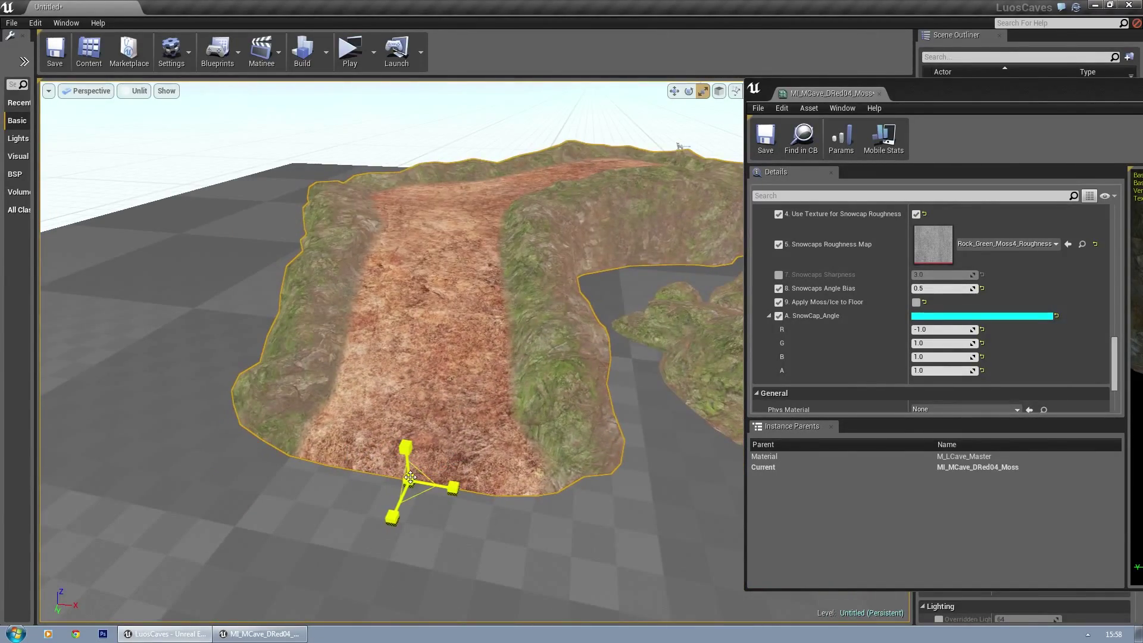
Step: Scale the selected cave mesh down slightly and uniformly, and view it together with the rocks
{"action": "mouse_move", "coordinate": [410, 477]}
{"action": "left_mouse_down"}
{"action": "mouse_move", "coordinate": [393, 504]}
{"action": "mouse_move", "coordinate": [411, 480]}
{"action": "left_mouse_up"}
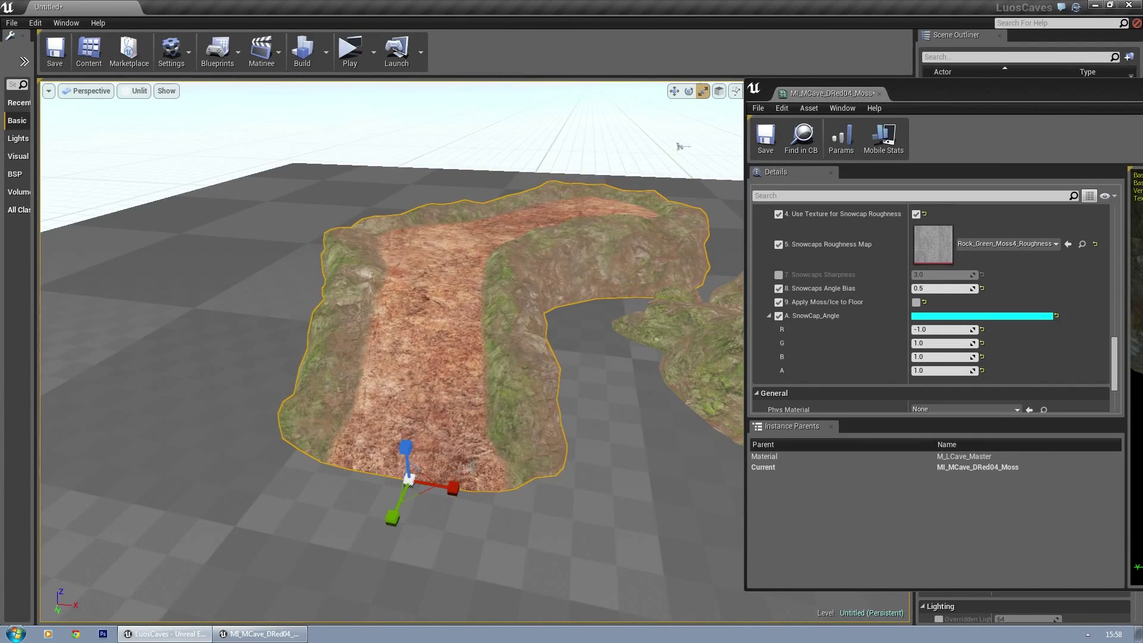
{"action": "right_click_drag", "start_coordinate": [695, 409], "coordinate": [754, 396]}
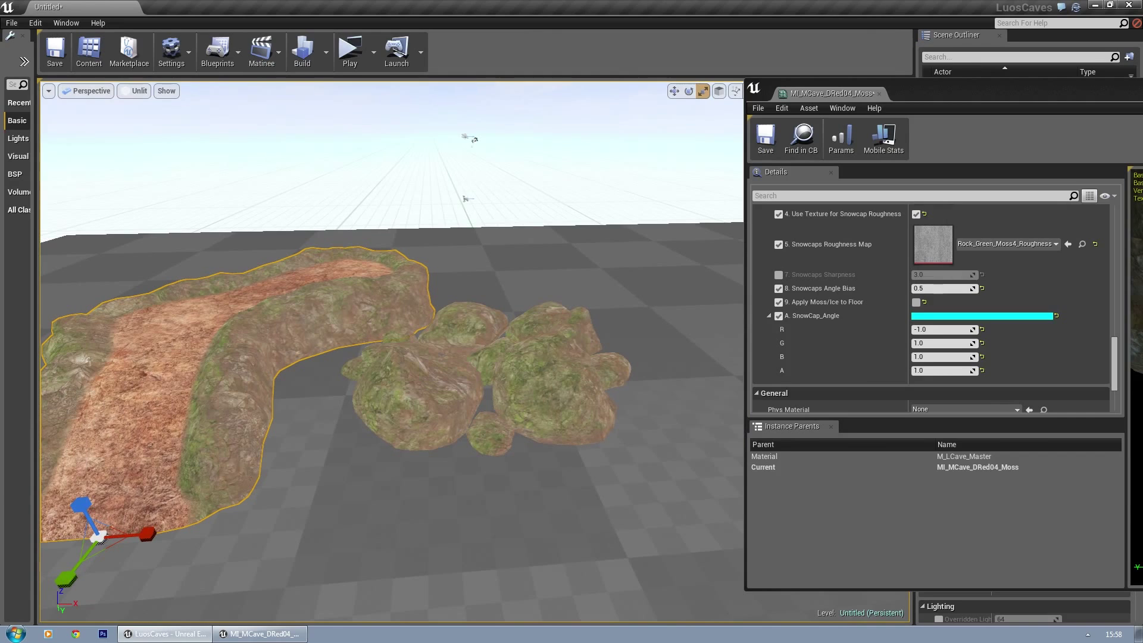
{"action": "right_click_drag", "start_coordinate": [679, 407], "coordinate": [640, 399]}
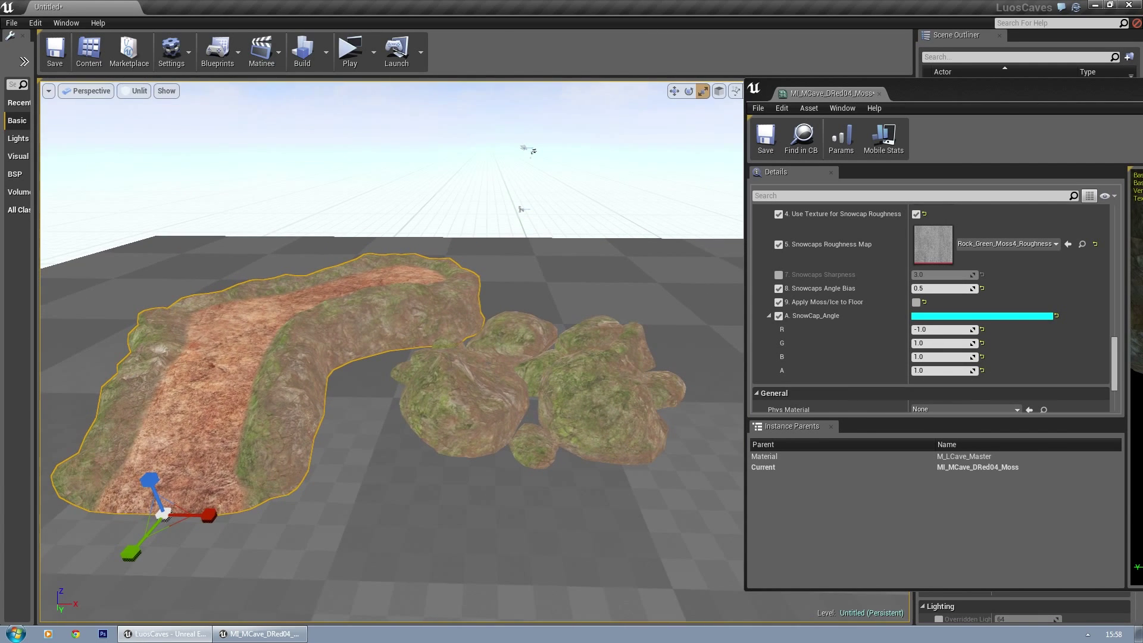